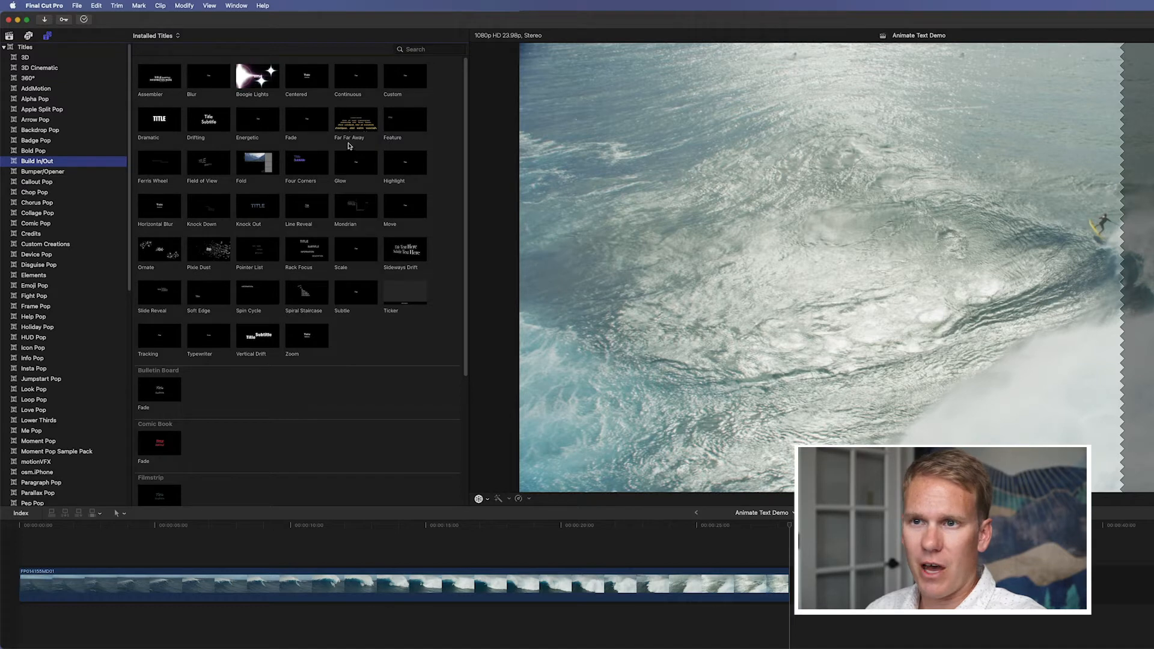
- Append the Energetic, Dramatic and Vertical Drift titles from the Build In/Out category to the timeline and play them
click(255, 127)
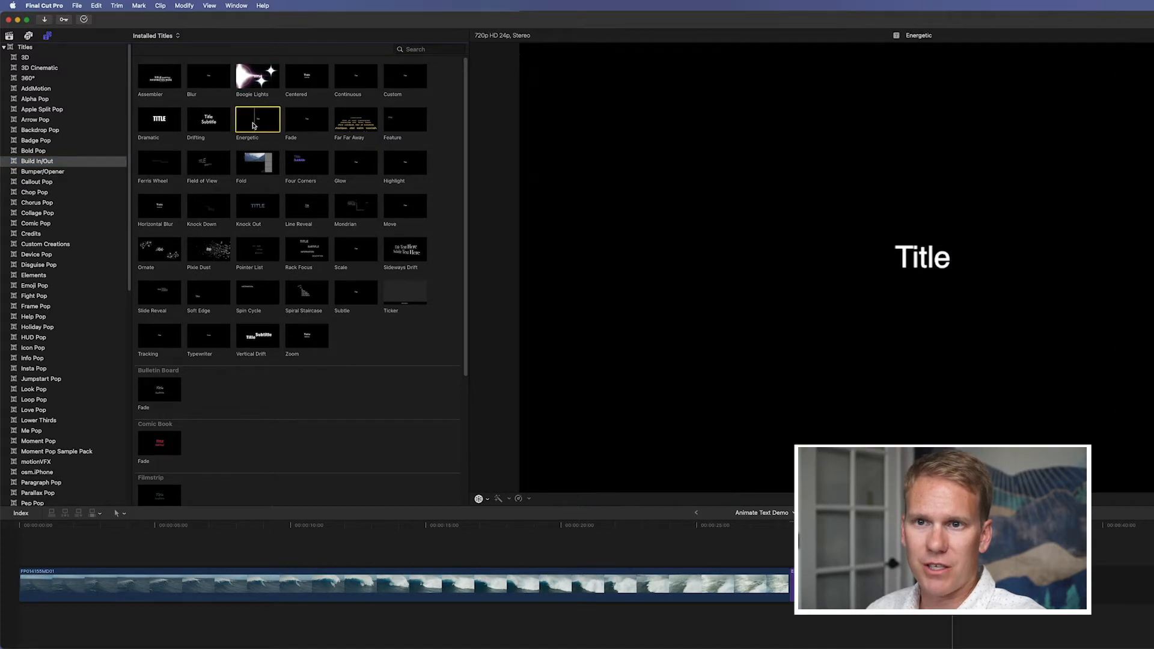
click(162, 122)
key(e)
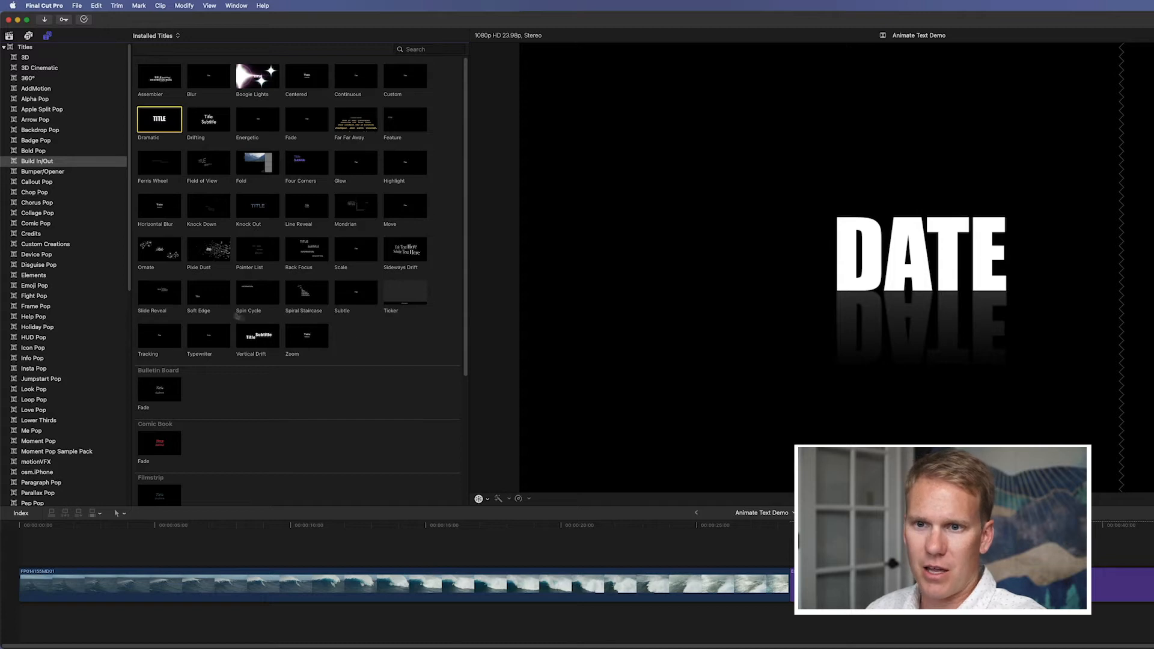
click(207, 300)
click(275, 344)
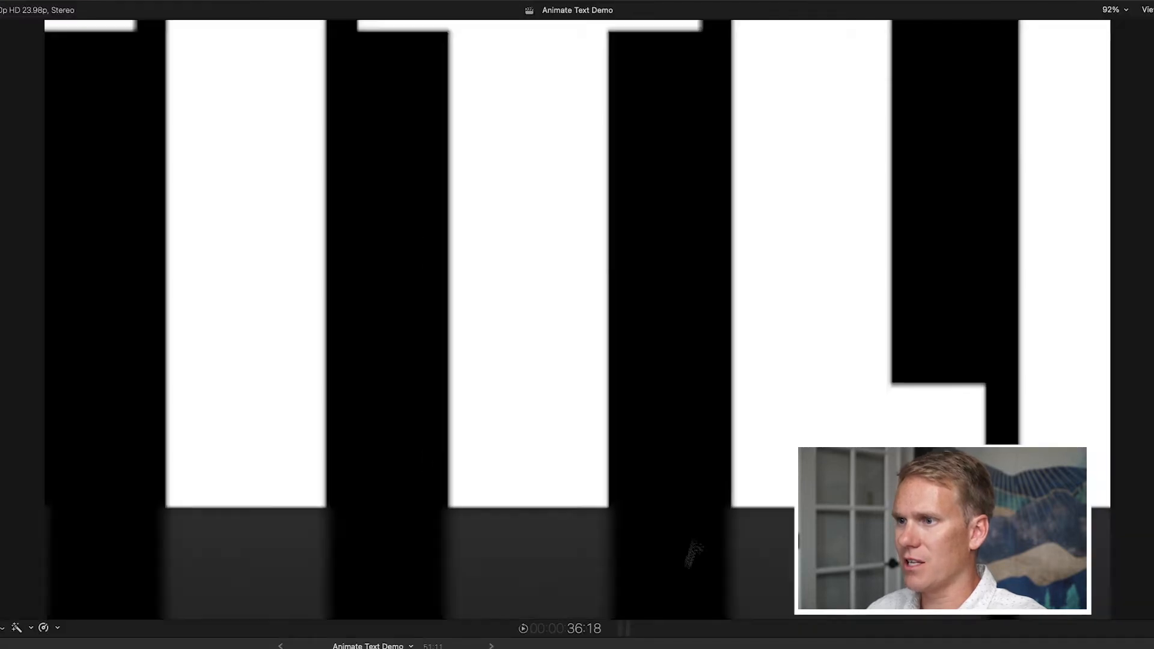
key(space)
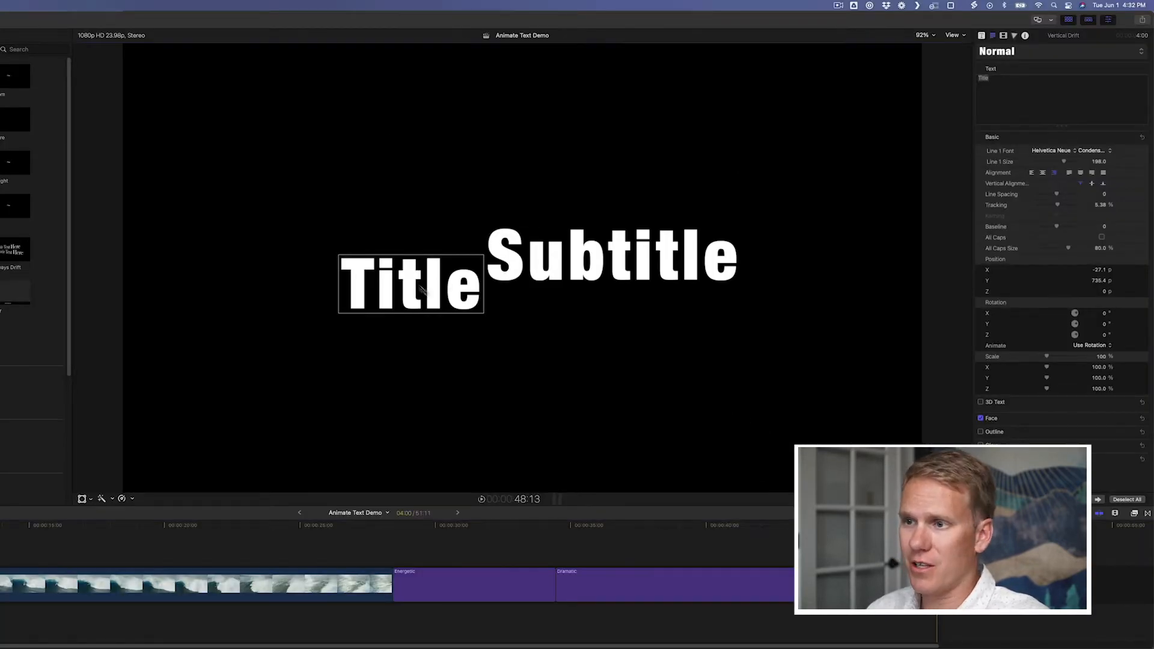
- Change the Vertical Drift title's two text lines to "FCPX" and "TEXT" and play the clip
click(1013, 86)
text(FCPX)
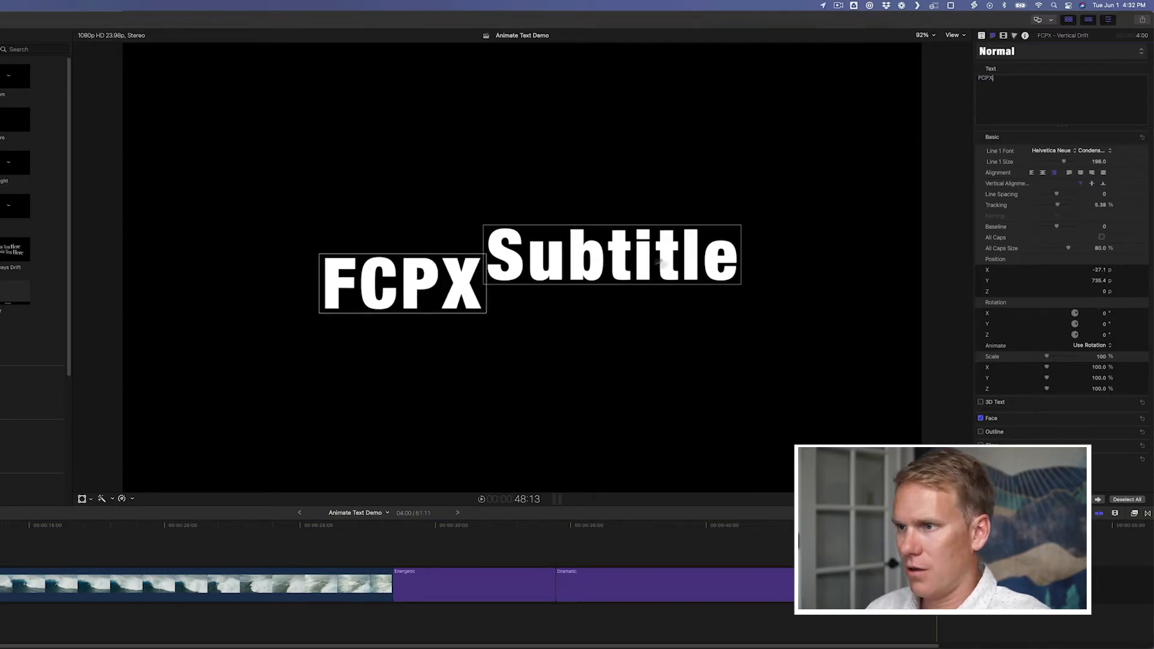
drag(708, 241, 708, 242)
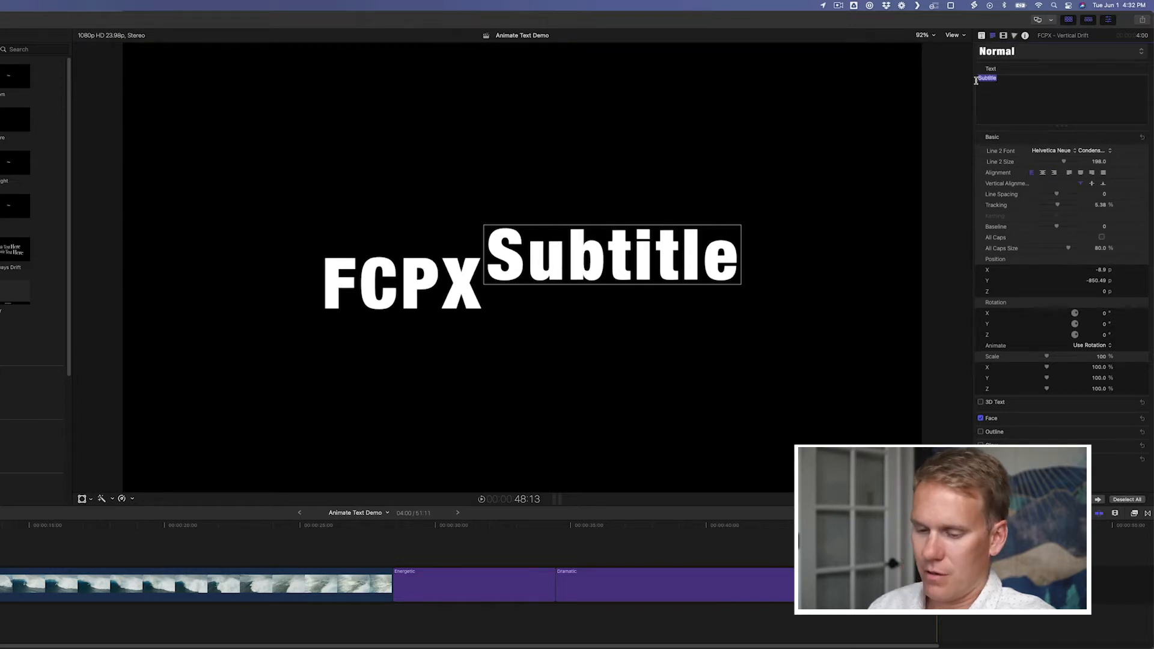
text(TEXT)
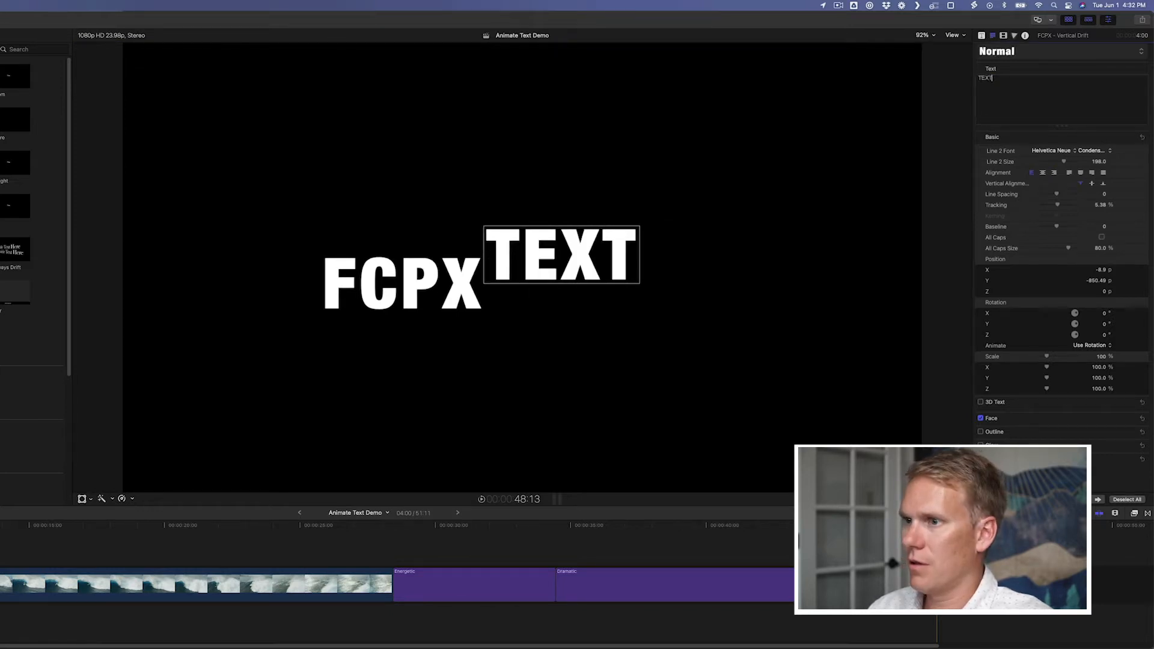
text(/)
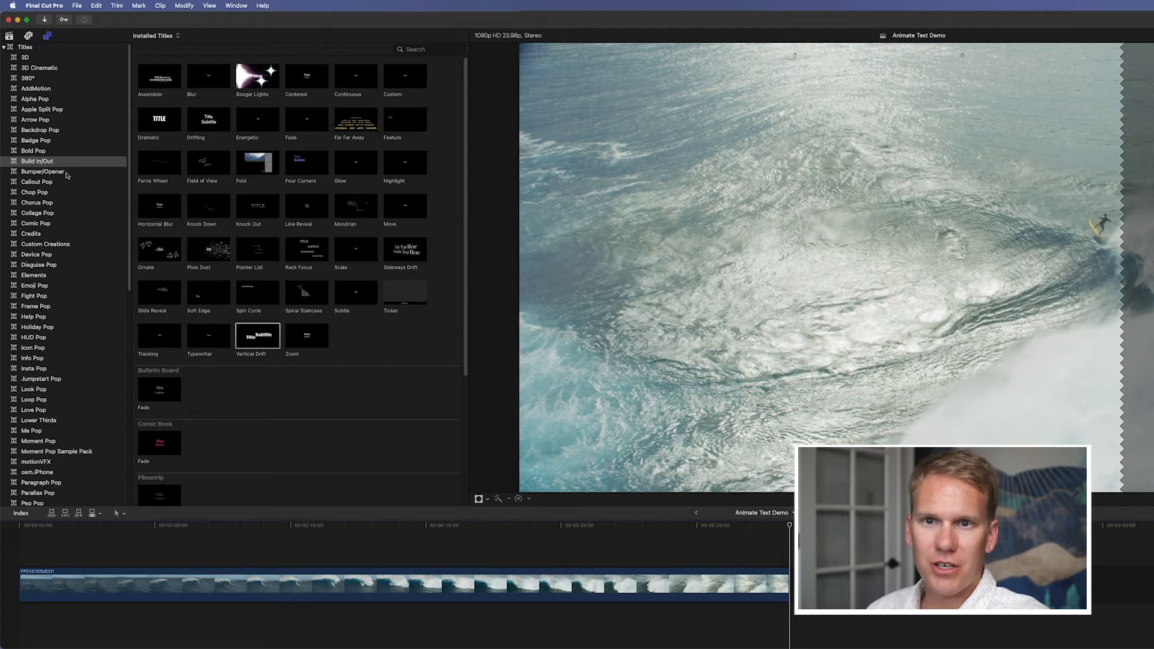
- Browse the Bumper/Opener titles and preview the Bulletin Board Zoom Out title
click(66, 172)
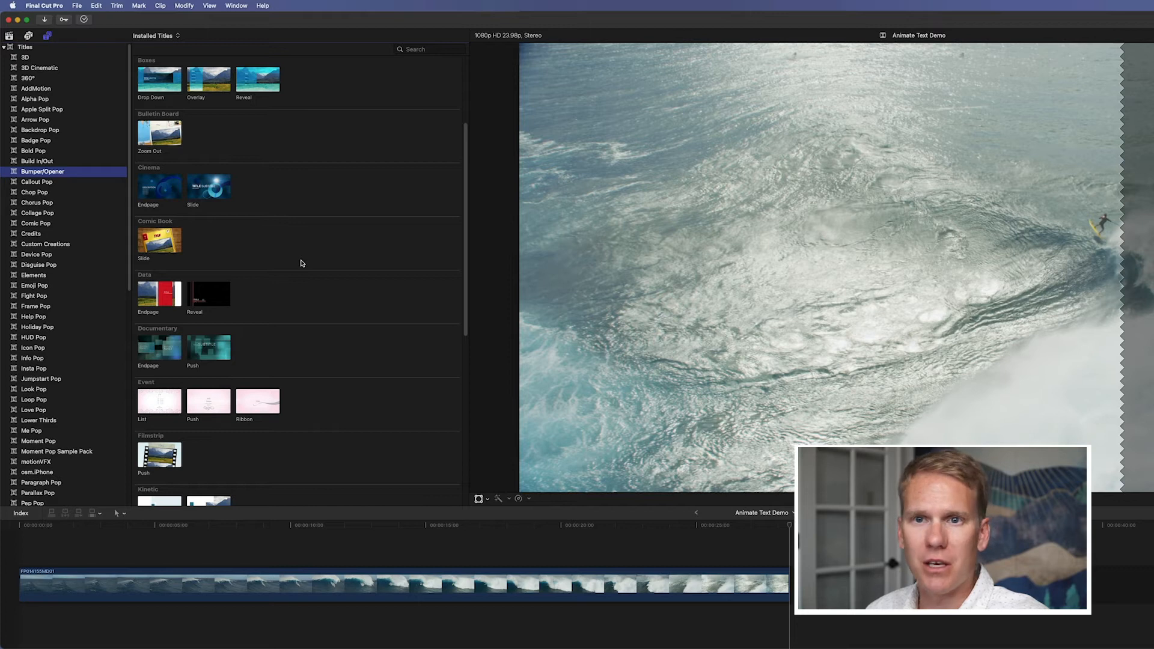
scroll(232, 140, up, 5)
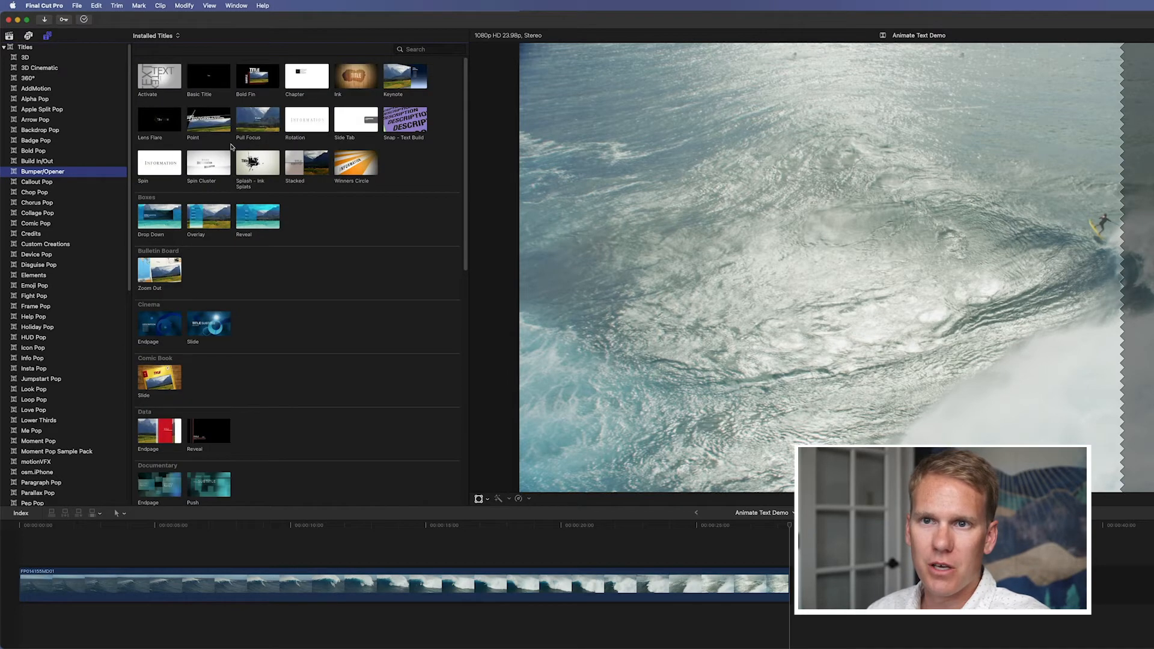
click(155, 275)
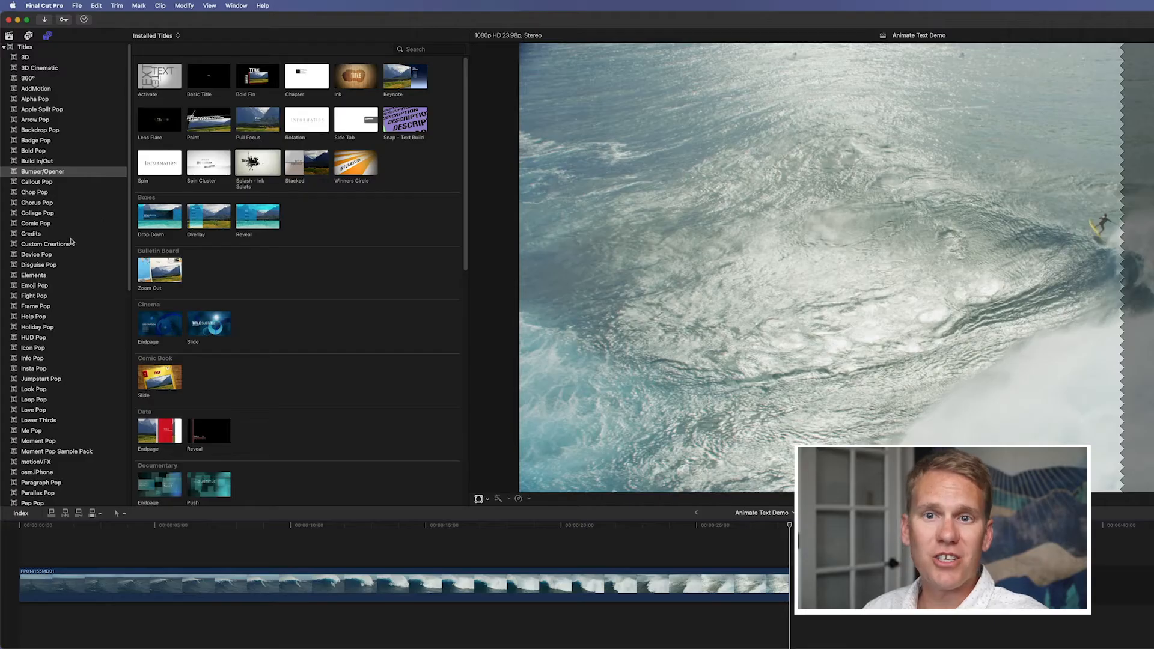
- Append the Push, Slide and Turn titles from the Credits category's Bulletin Board group to the timeline and play them
click(66, 236)
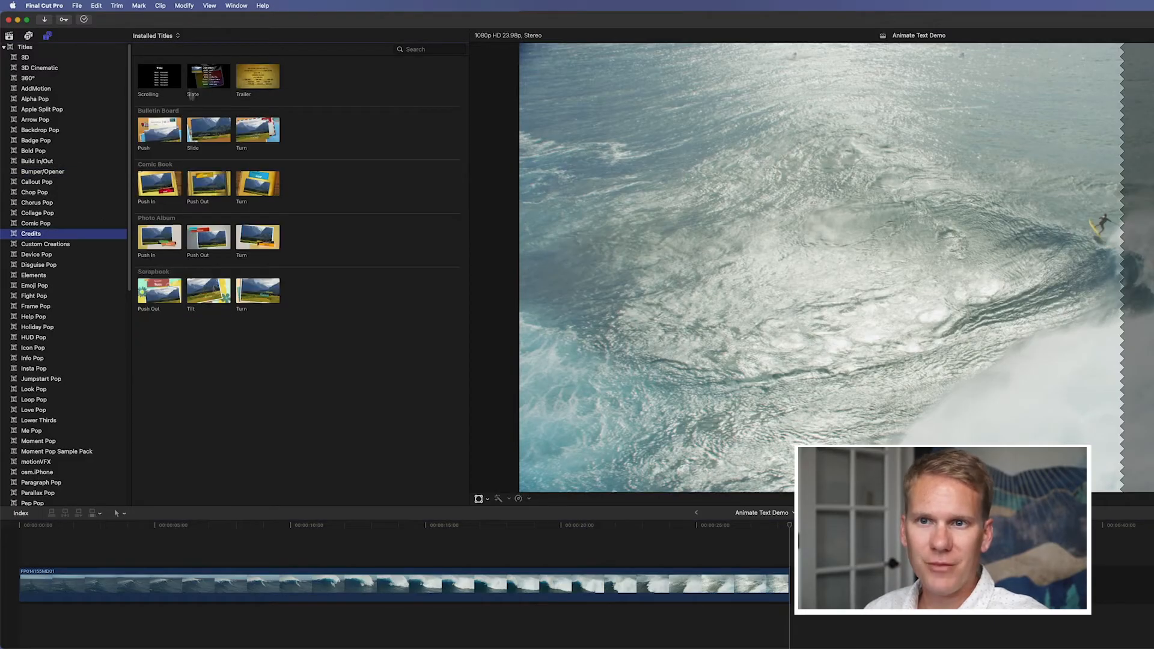
click(163, 138)
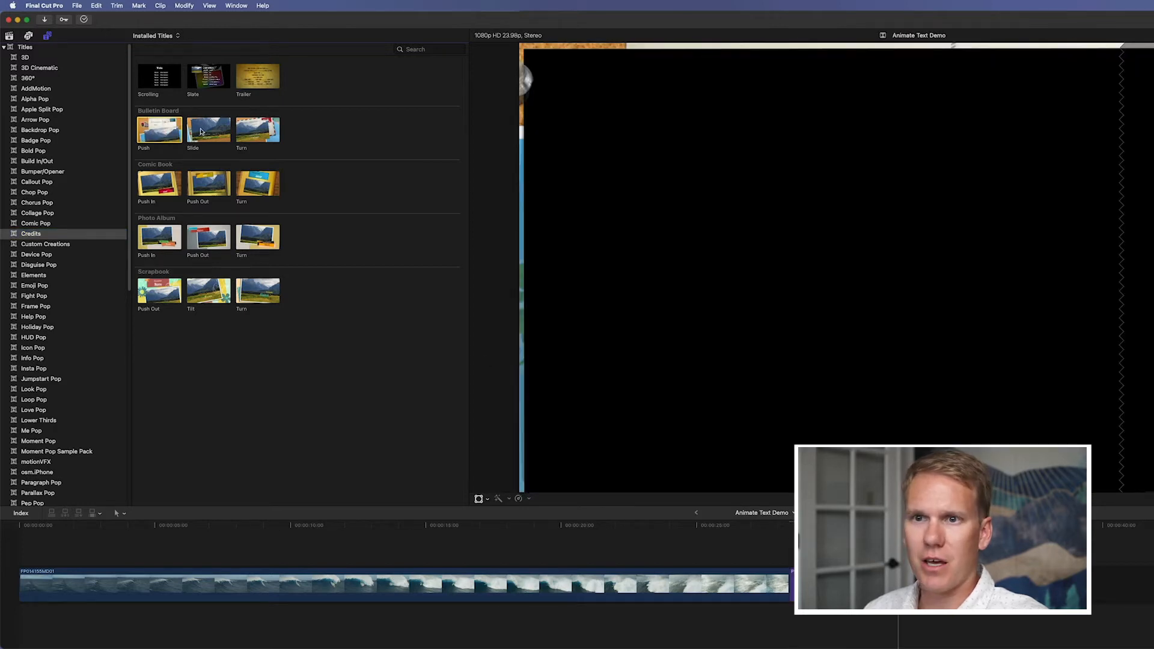
click(201, 132)
key(e)
click(255, 132)
key(e)
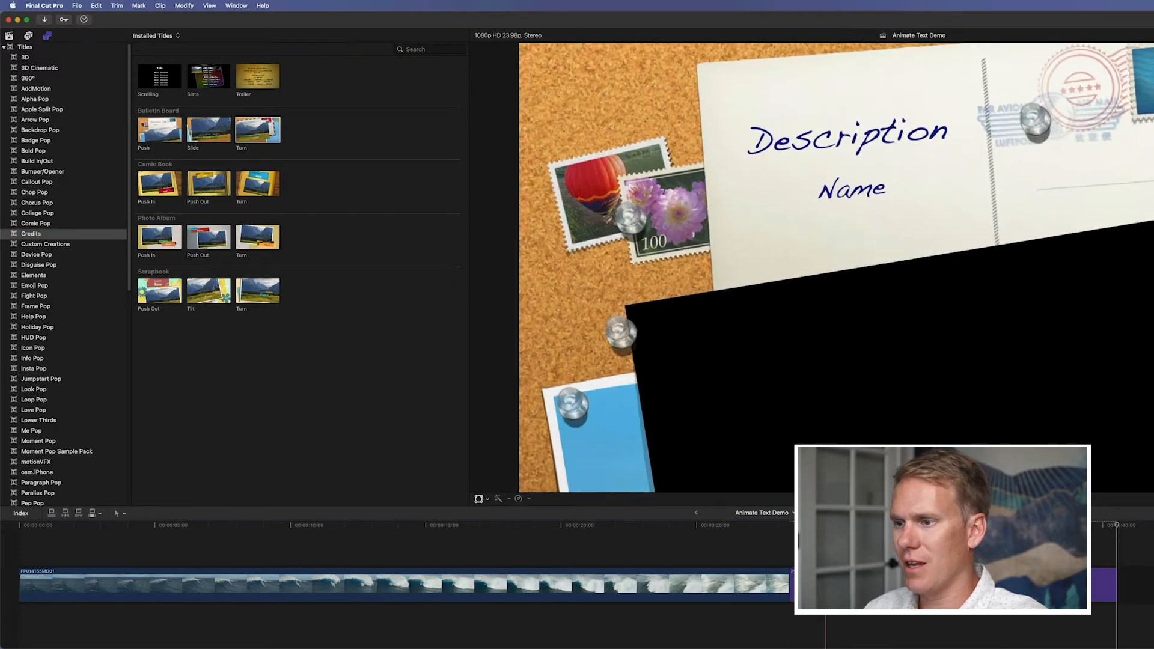
key(space)
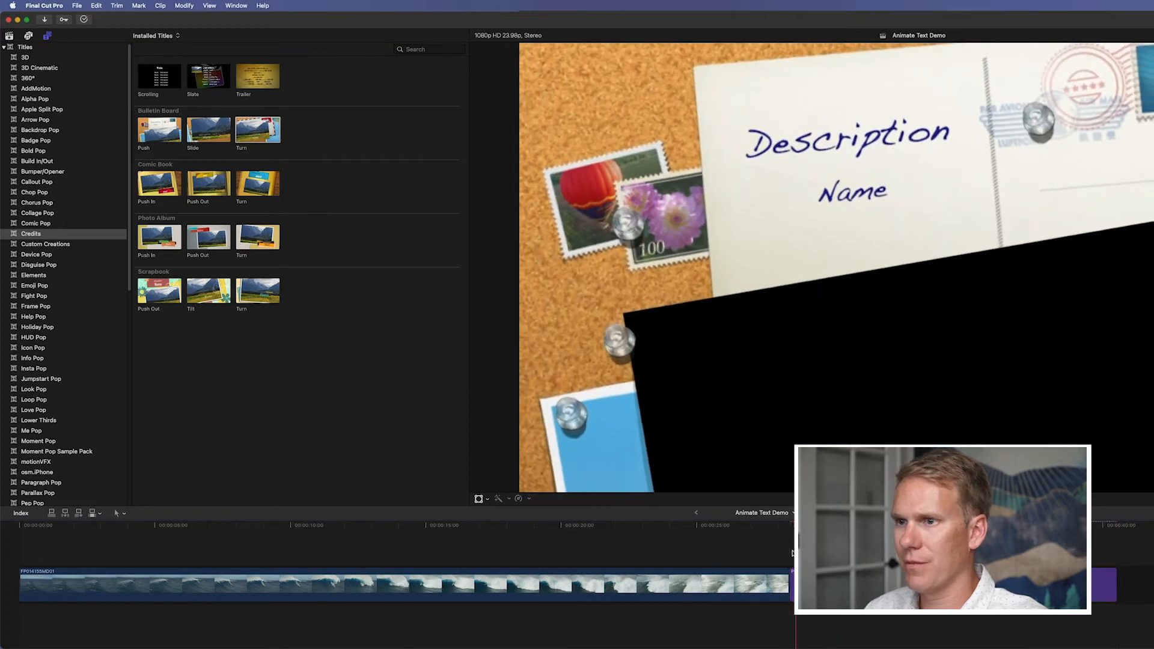
- Move the Push title above the wave clip, starting at about 9 seconds, and play that section
drag(1060, 584, 278, 535)
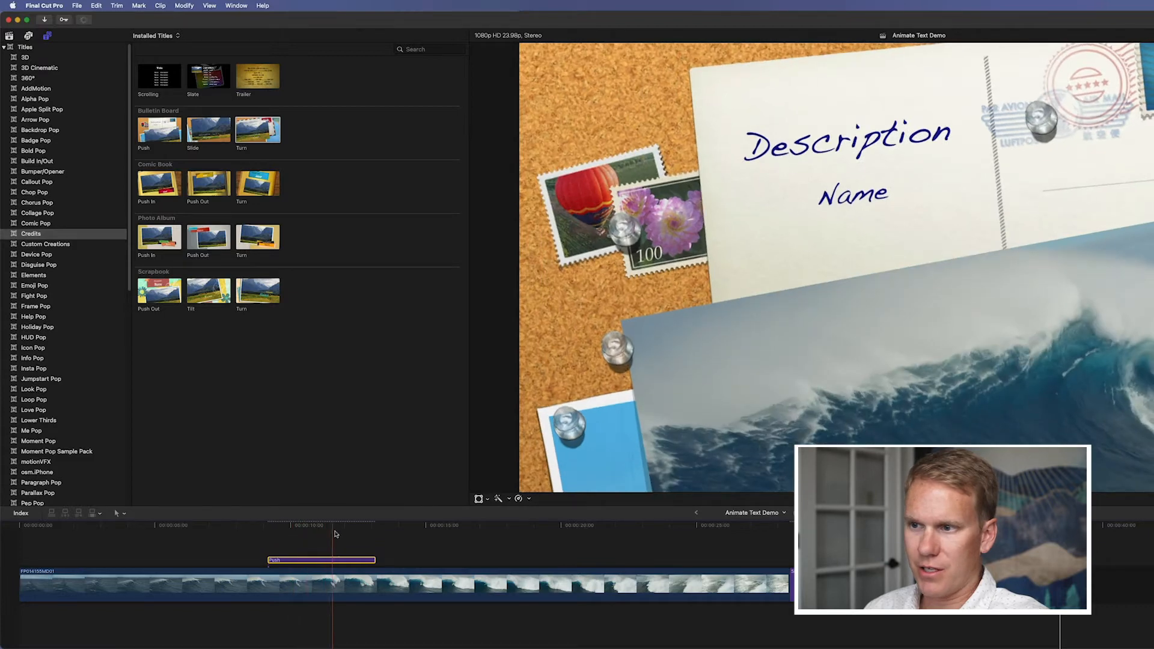
click(350, 534)
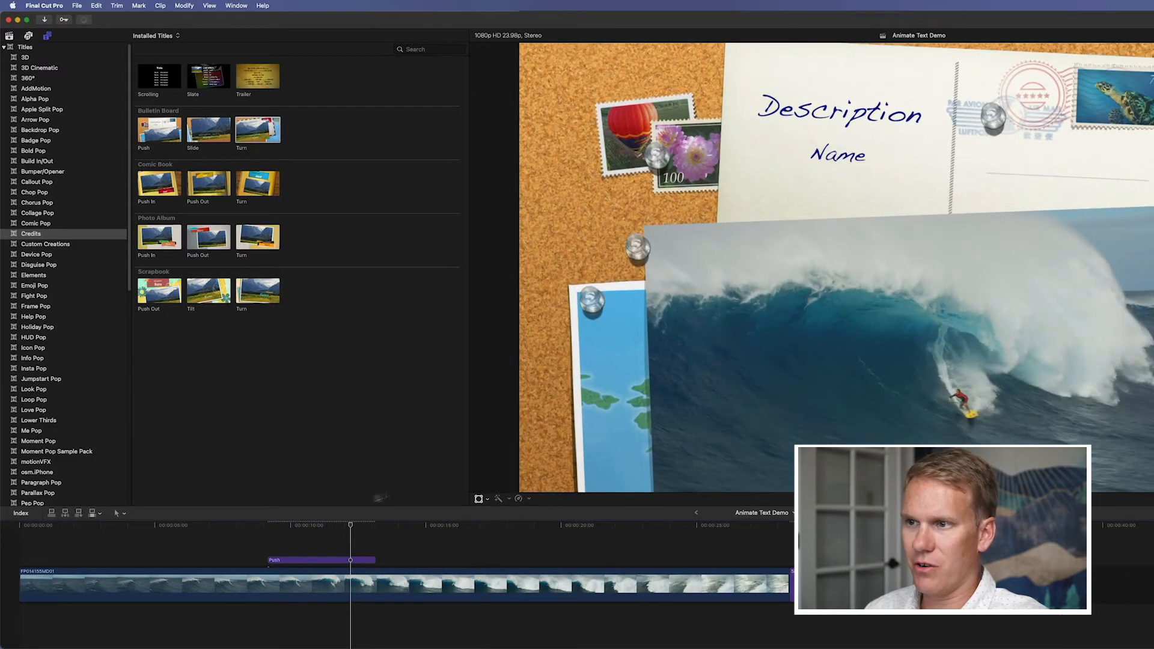
key(space)
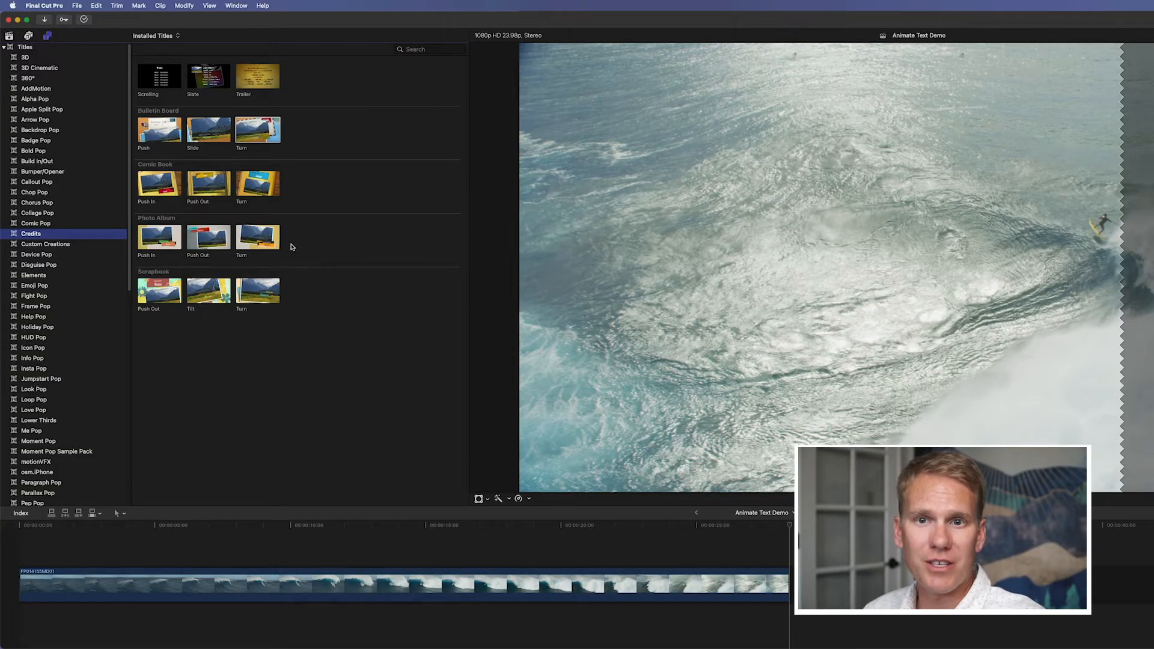
- Browse the Elements and Social title categories, then add the Bump Basic title to the timeline and play it
click(40, 278)
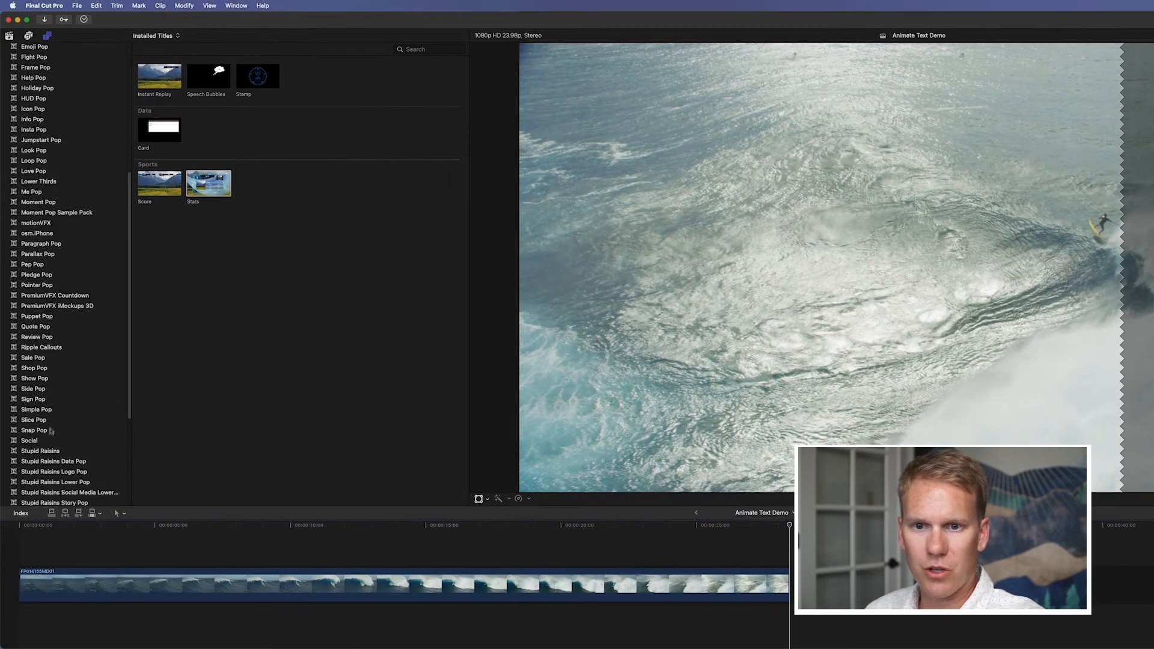
click(30, 441)
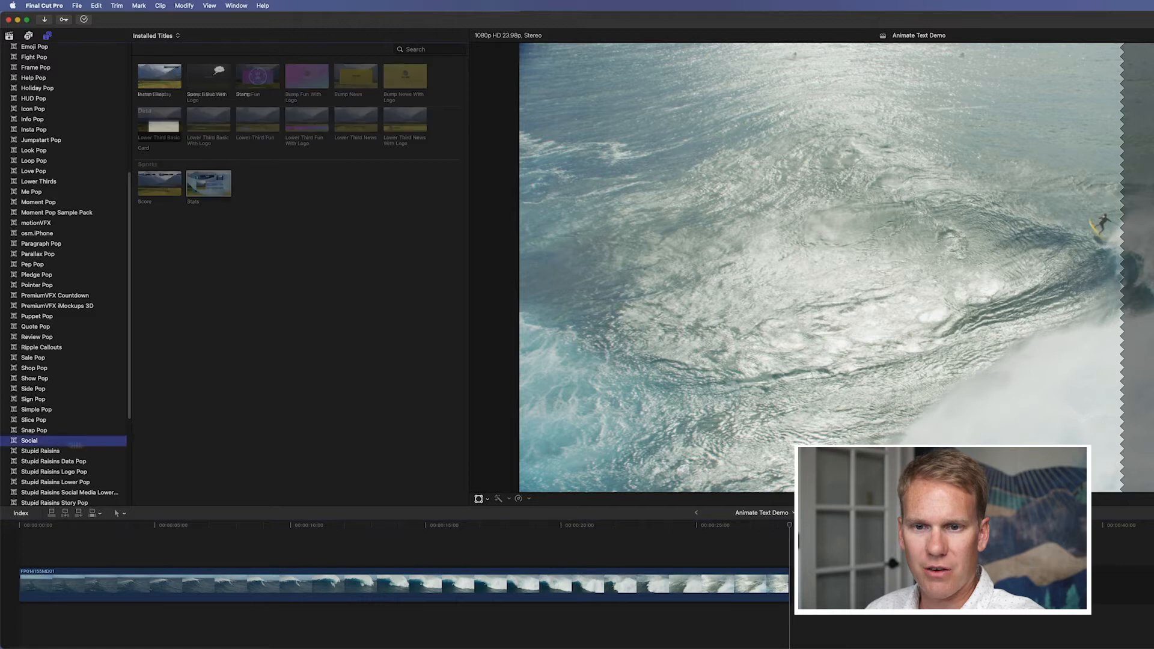
scroll(61, 391, down, 5)
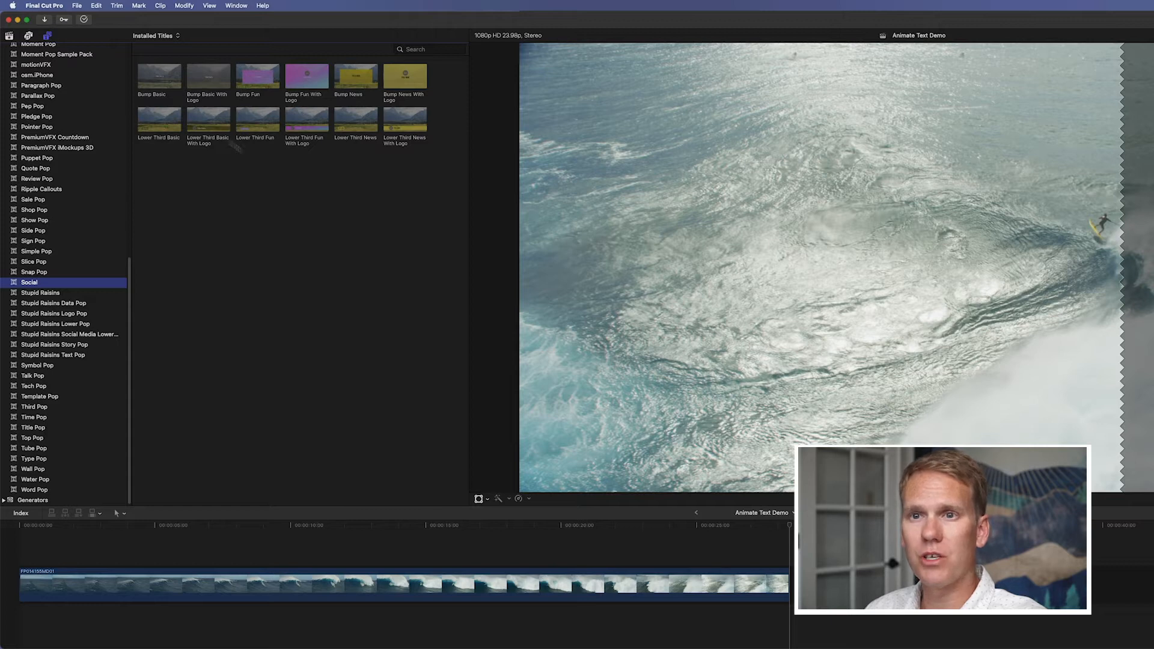
click(170, 86)
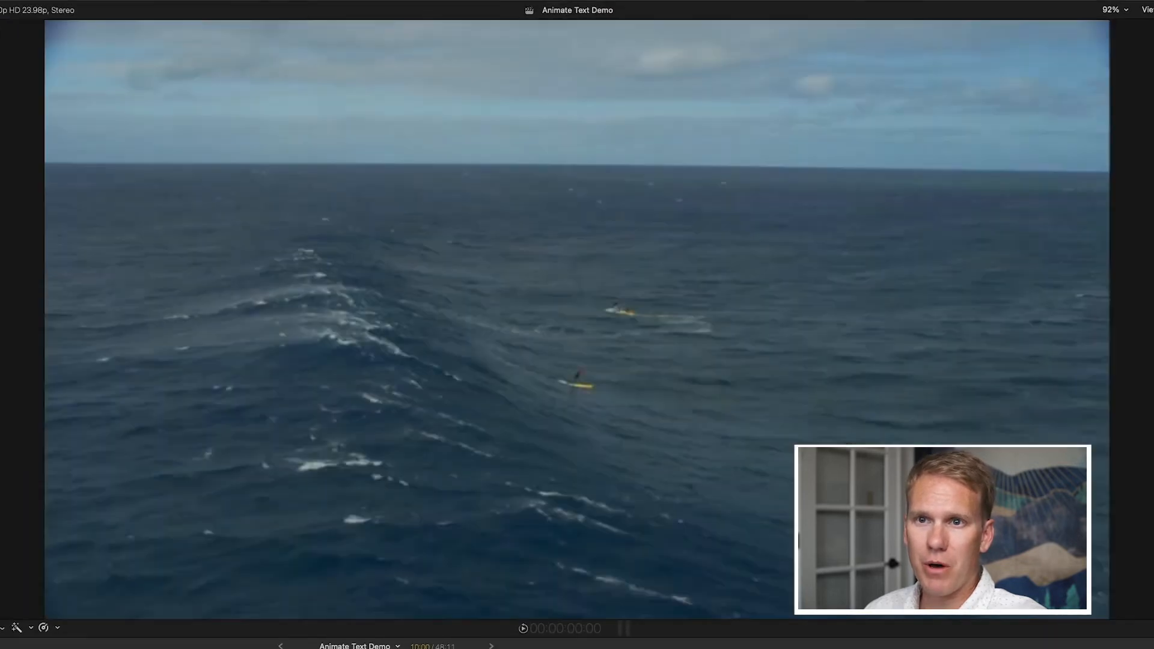
key(space)
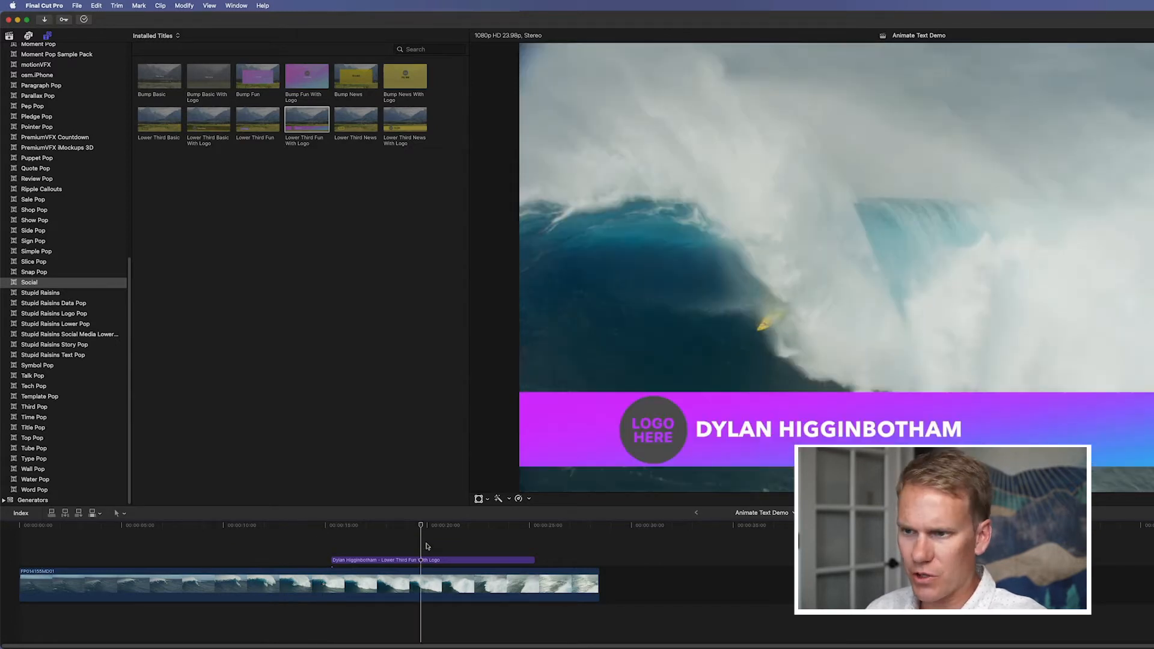
- Set the font of the Lower Third Fun With Logo title's name text to Doctor Glitch
click(442, 562)
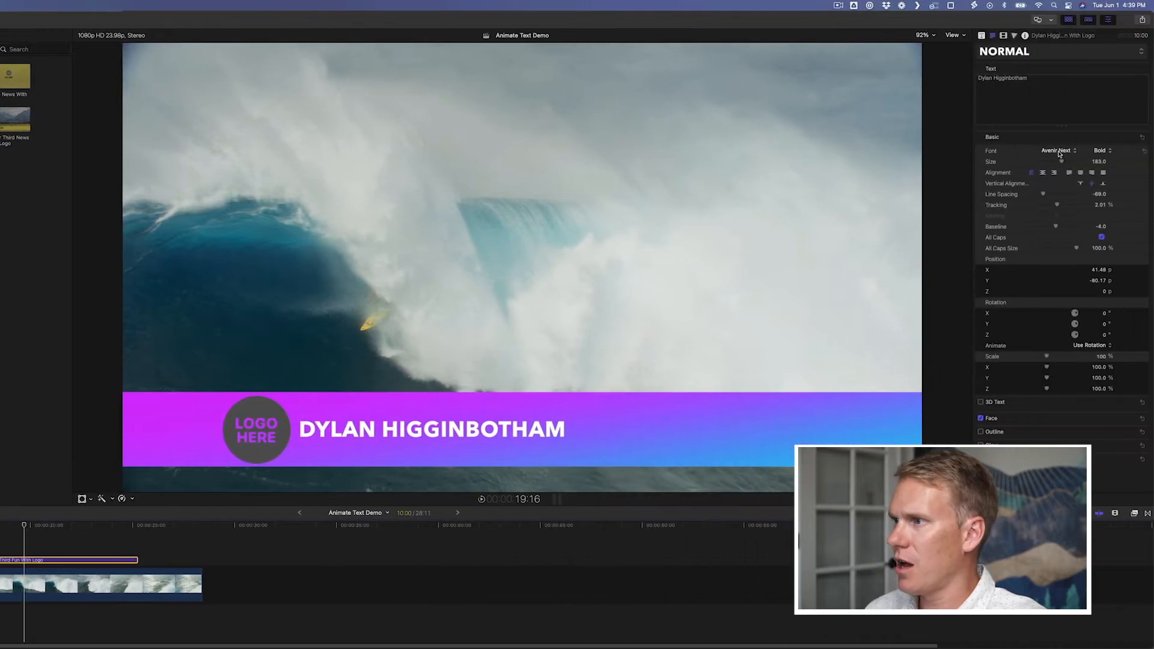
click(1059, 151)
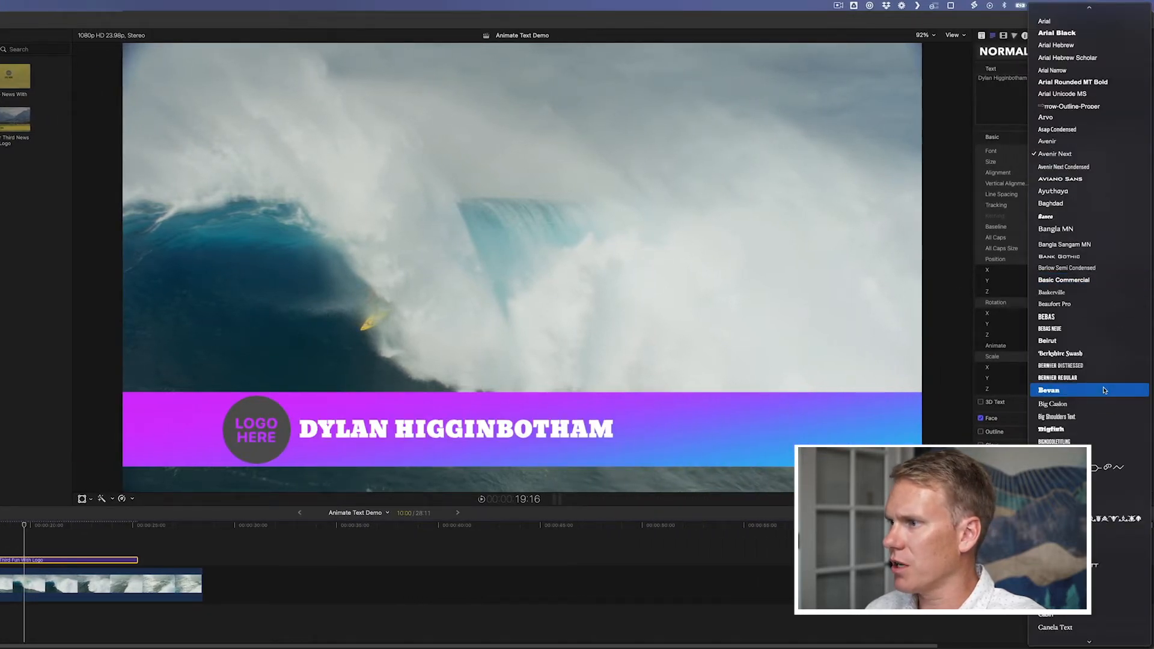
scroll(1070, 333, down, 10)
click(1113, 476)
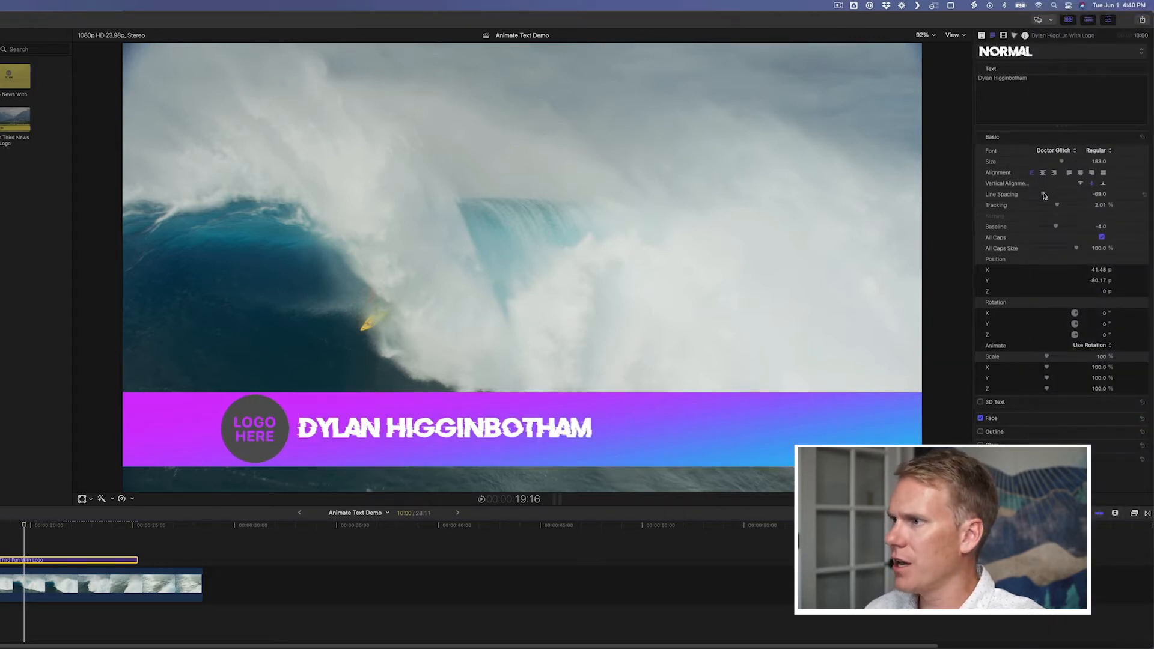
- Set the name text's tracking to about 13 % and shift it slightly right to about X 141, Y -85
drag(1057, 206, 1060, 205)
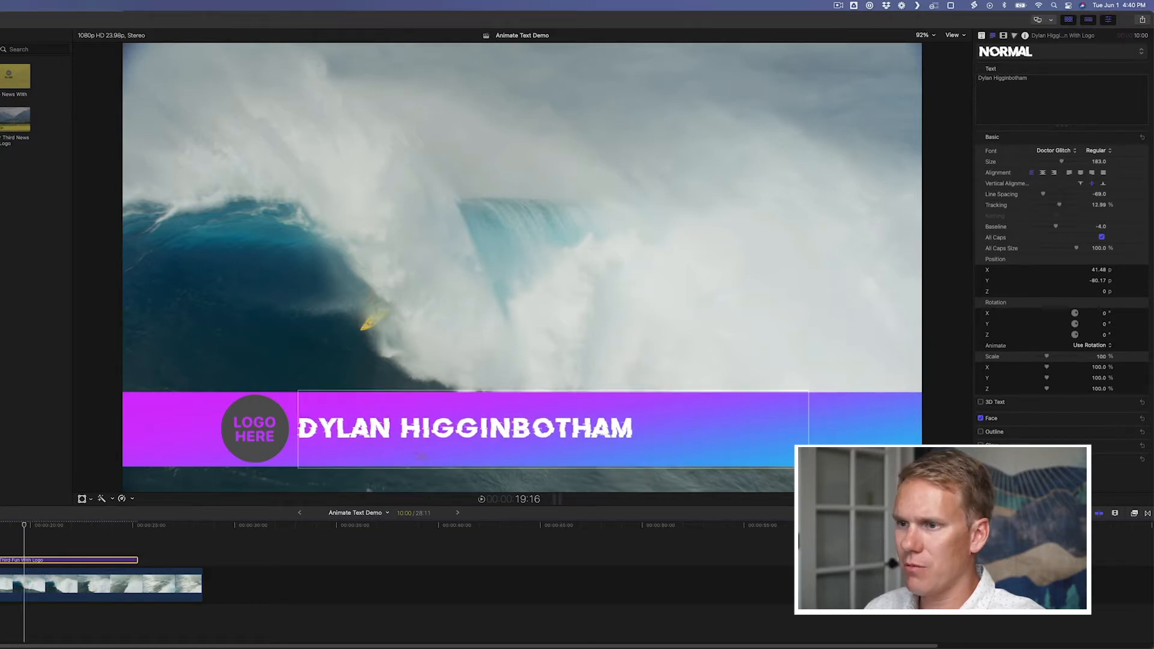
drag(383, 439, 395, 437)
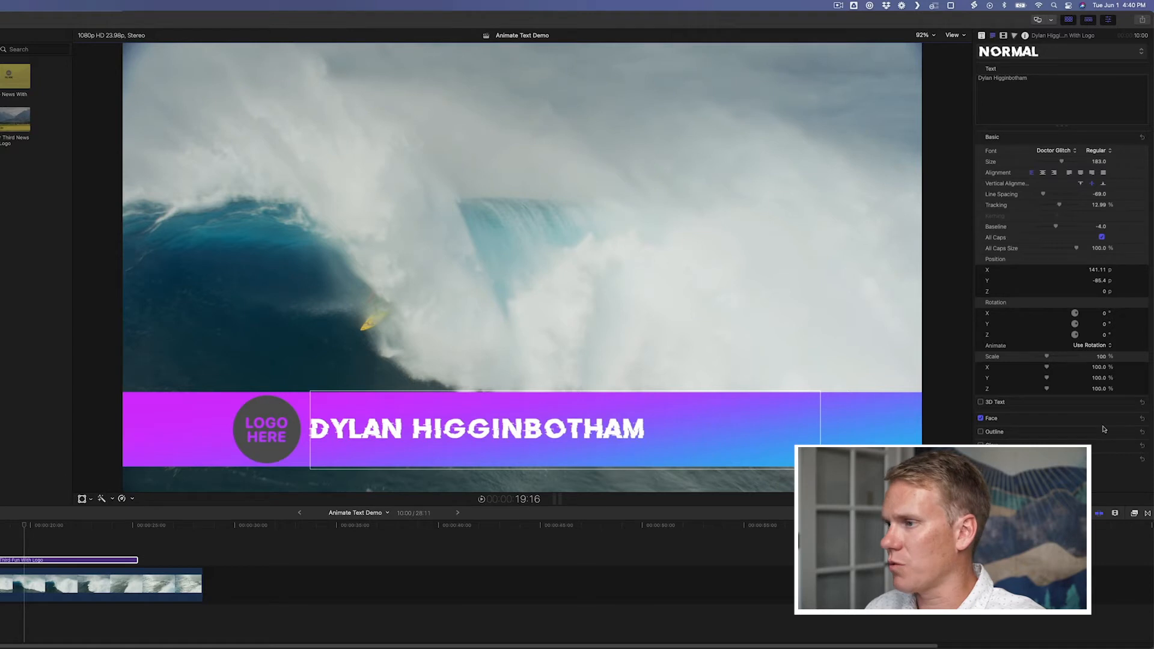
- Expand the Face settings of the lower third's name text and try out a bright green text colour
click(1130, 419)
click(1111, 442)
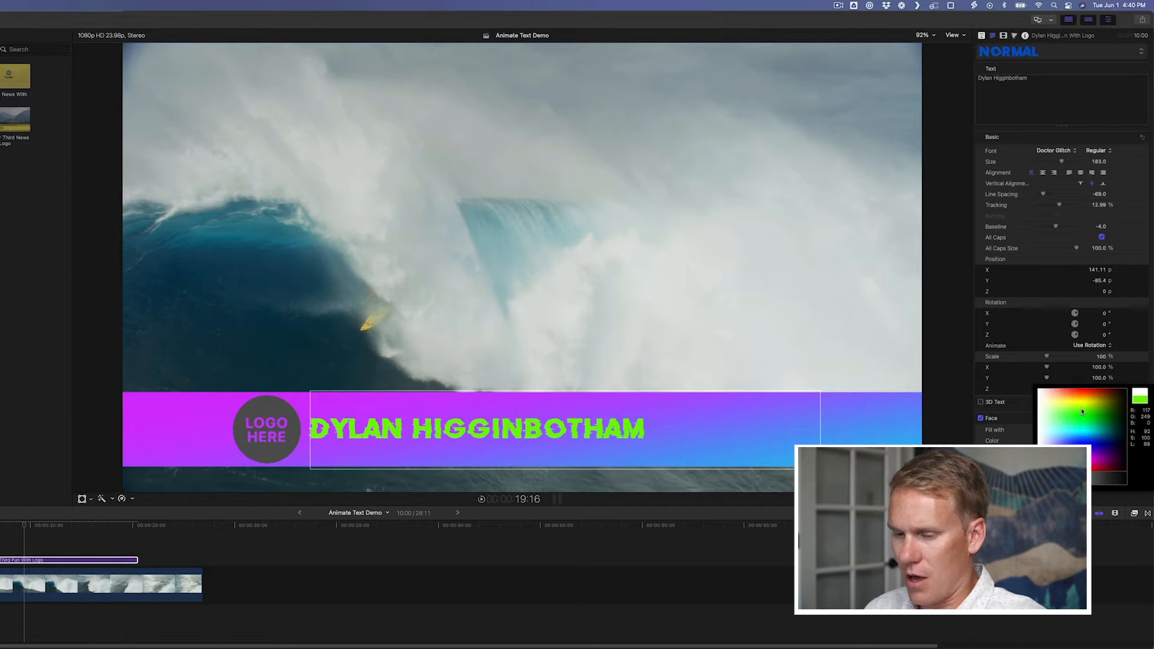
key(Escape)
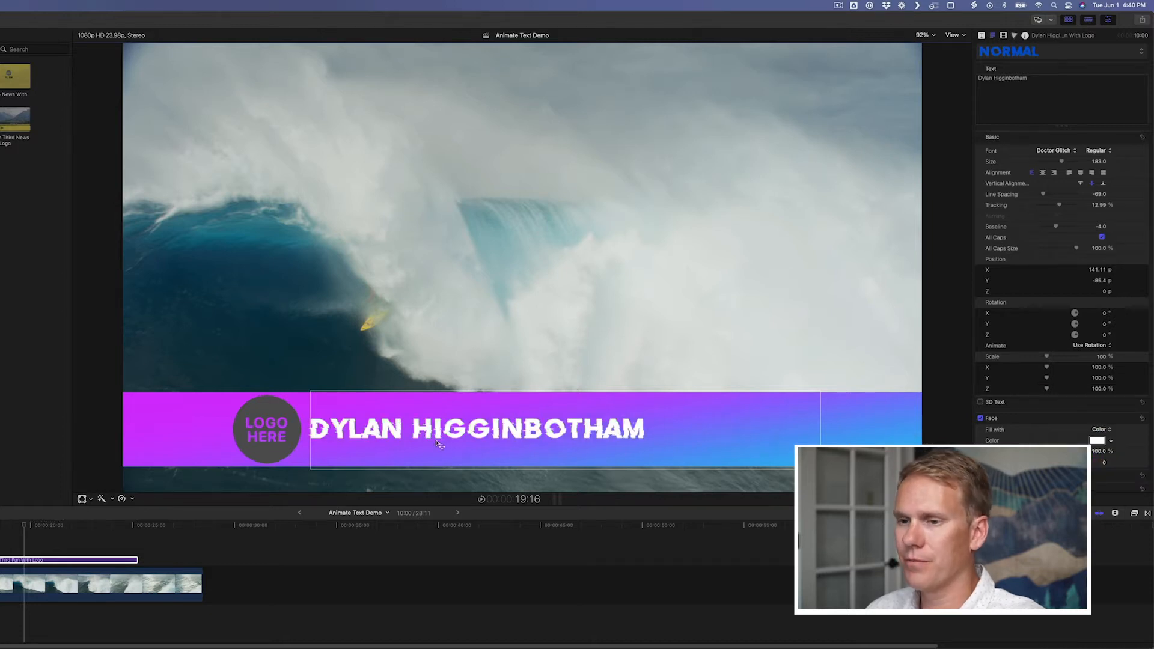
- Turn off Build In and Build Out in the lower third's published parameters and play the title
click(982, 36)
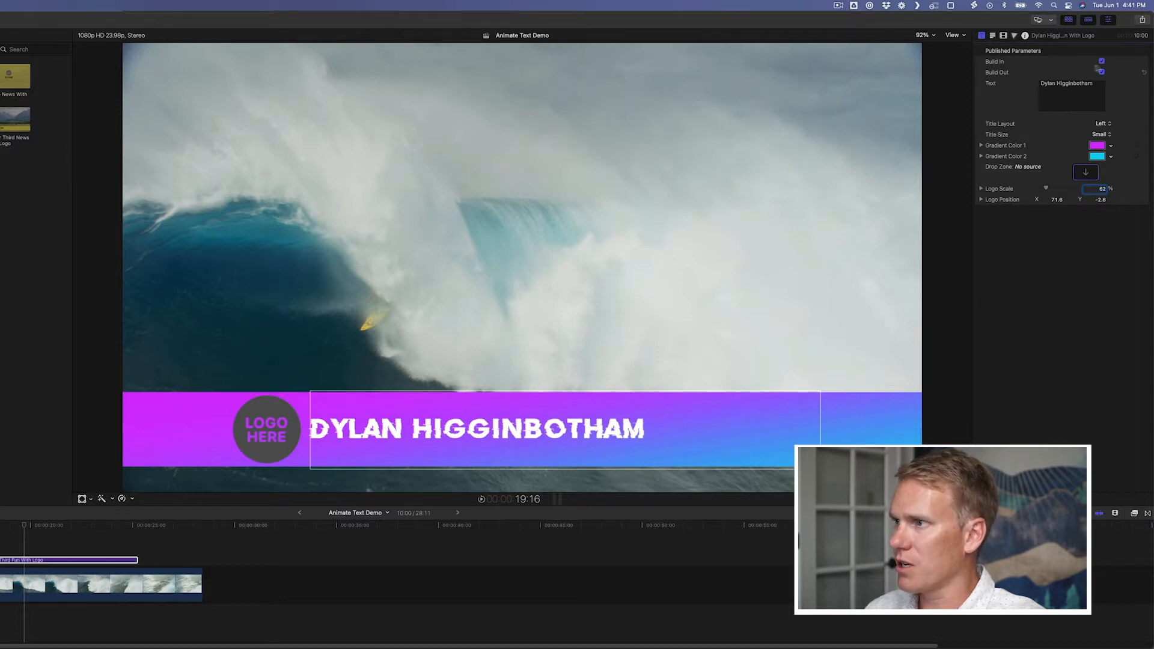
click(1102, 61)
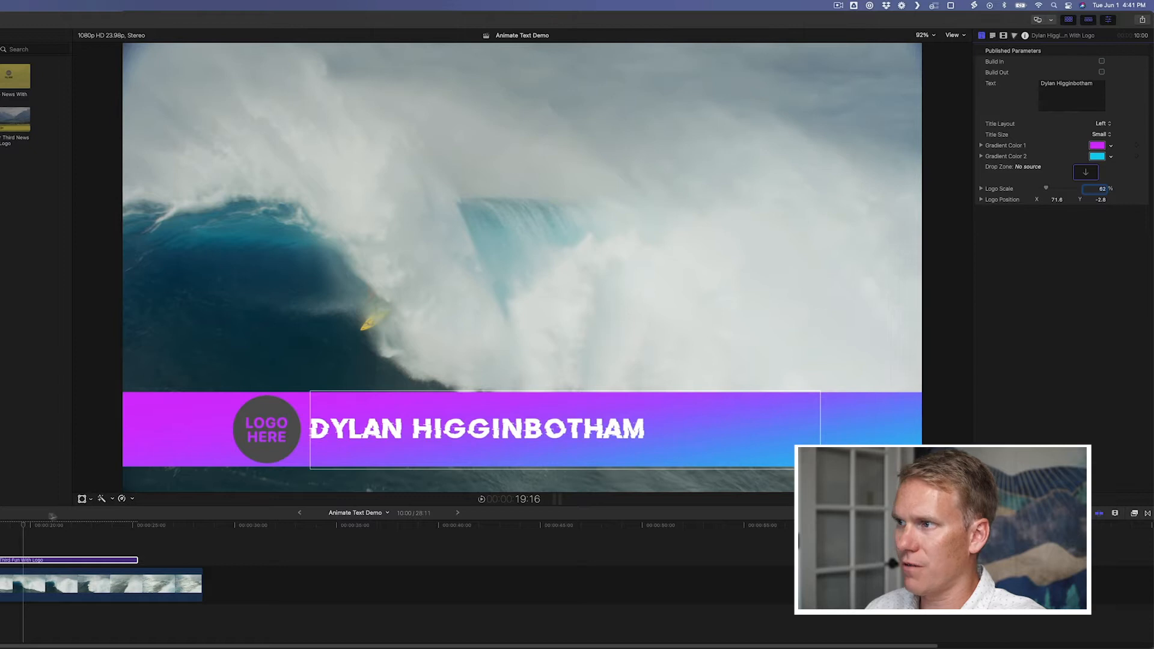
key(space)
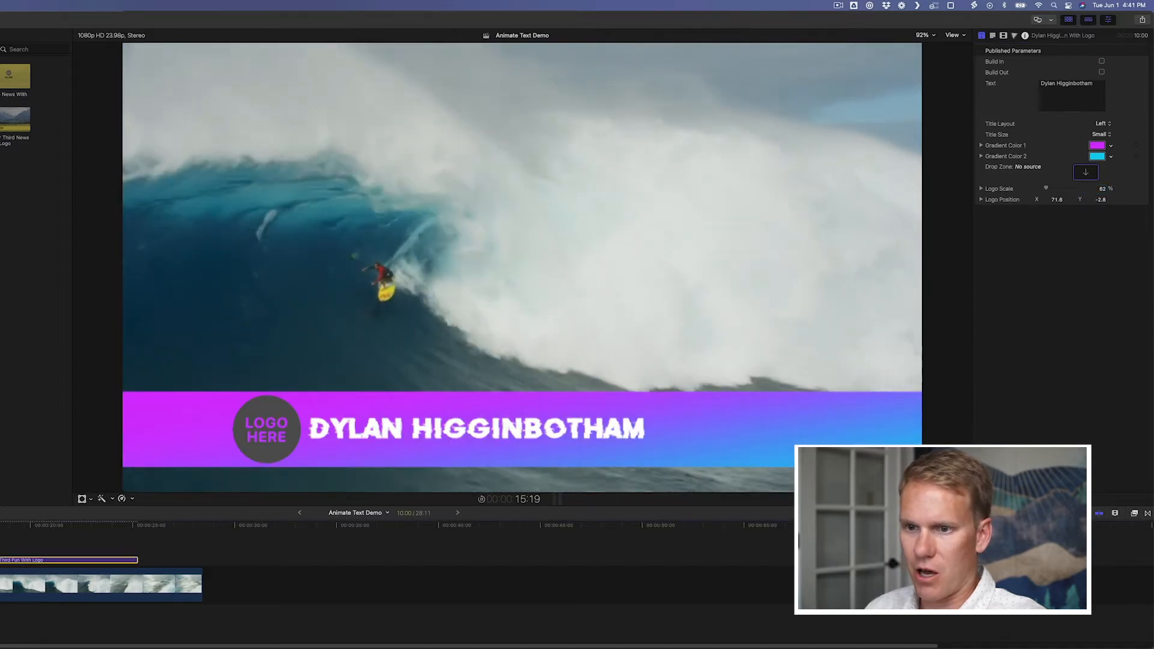
key(space)
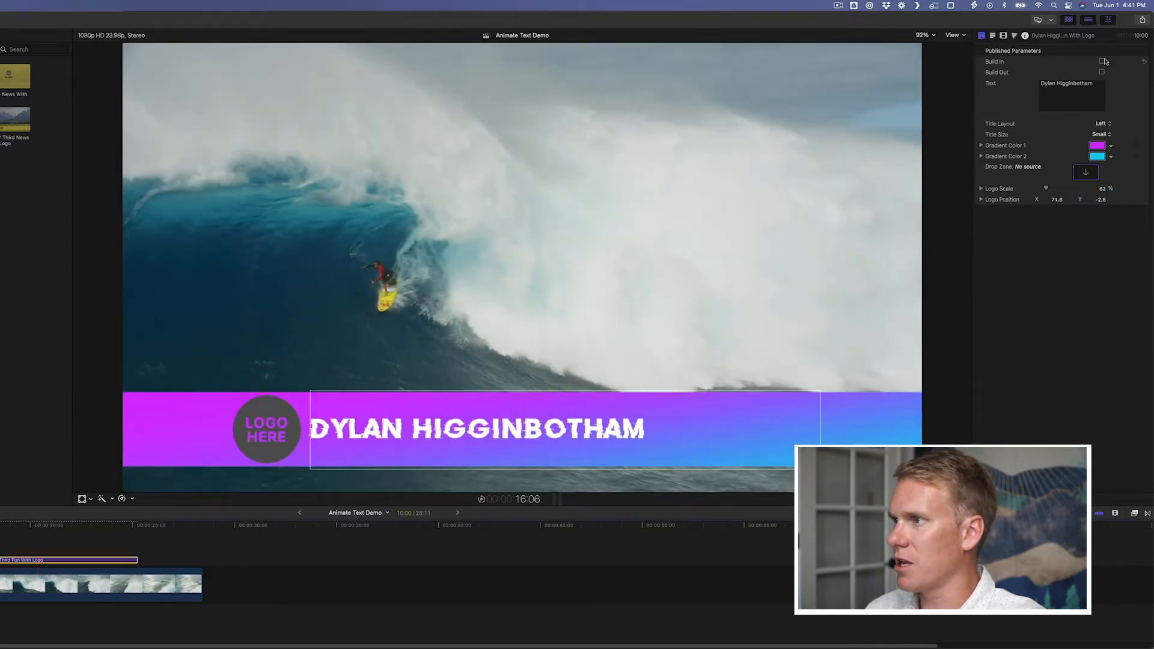
- Turn the lower third's Build In and Build Out animations back on
click(1102, 61)
click(1102, 71)
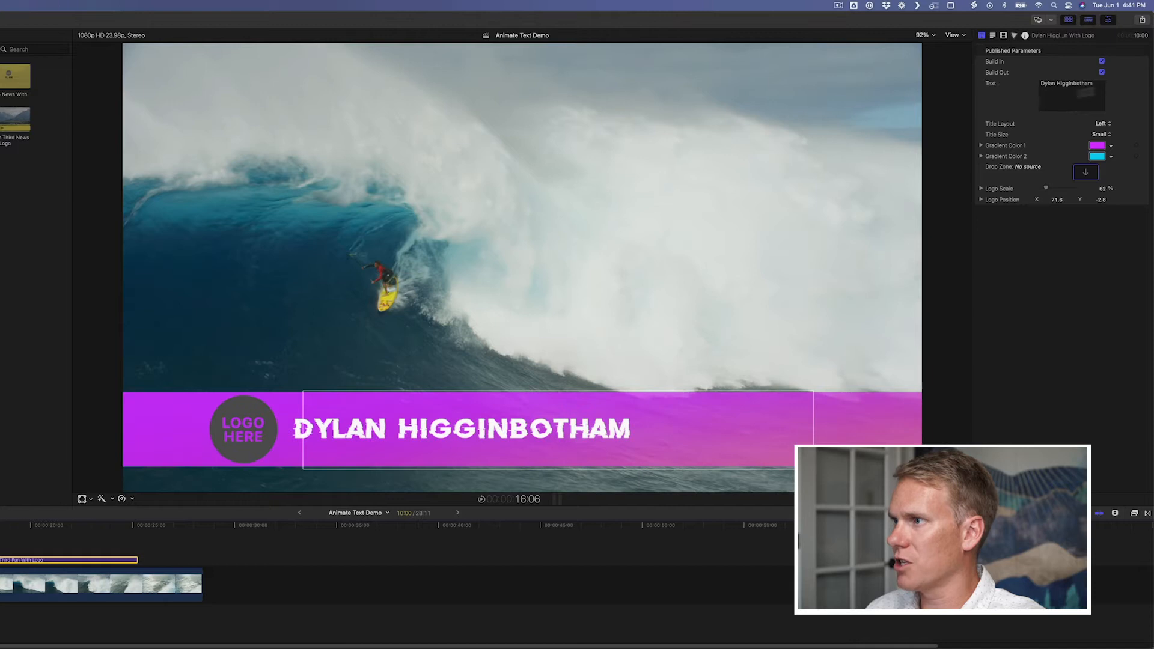
- Set the lower third's title layout to Centered and its title size to Medium after trying out Large
click(1104, 124)
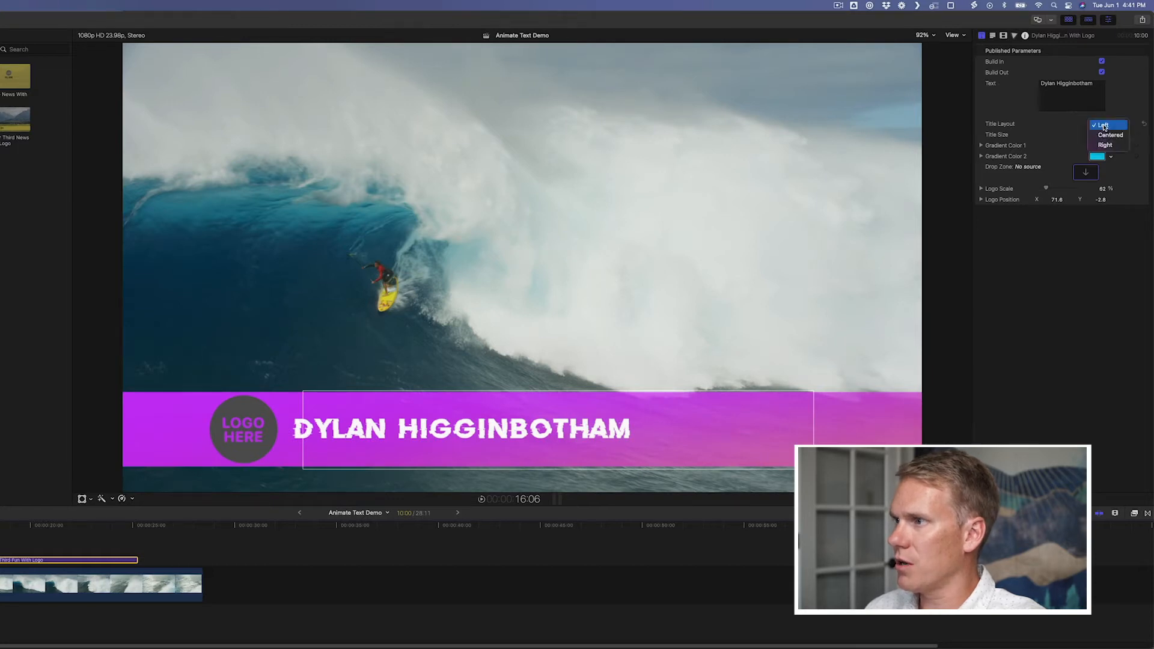
click(1110, 134)
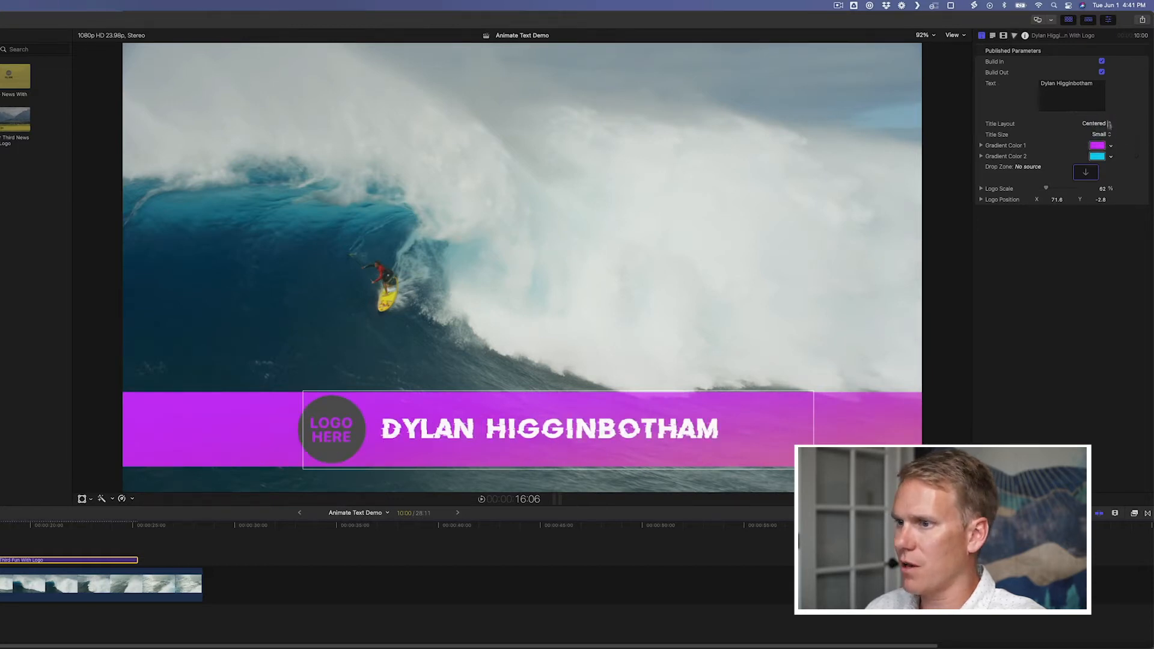
click(1108, 136)
click(1108, 149)
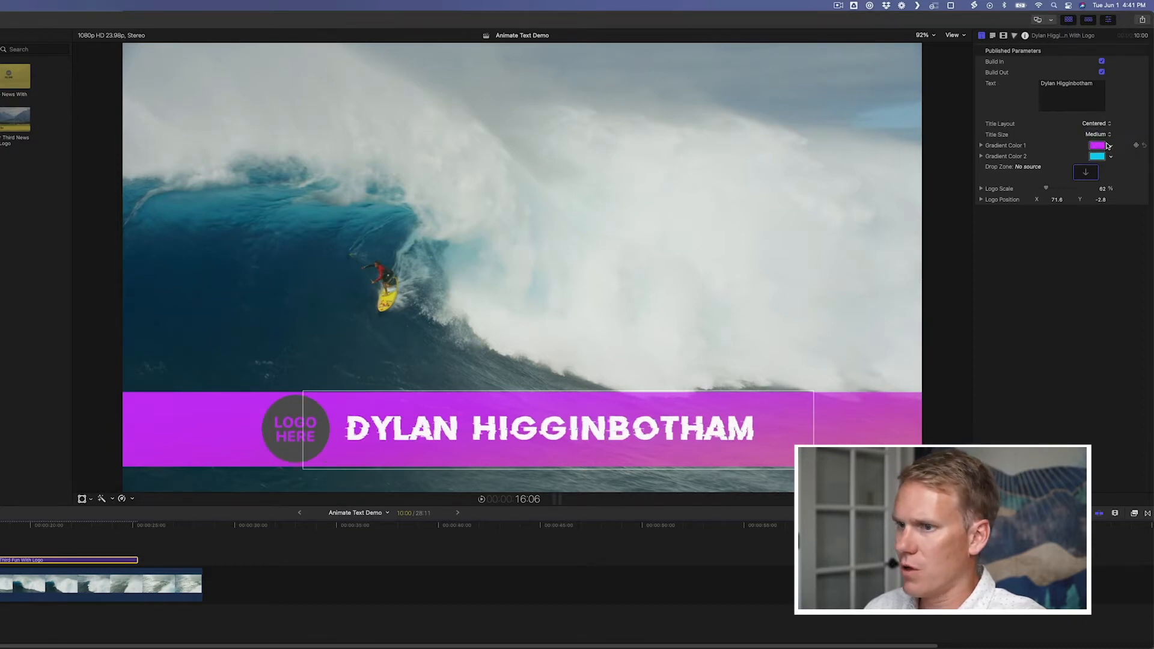
click(1105, 136)
click(1105, 146)
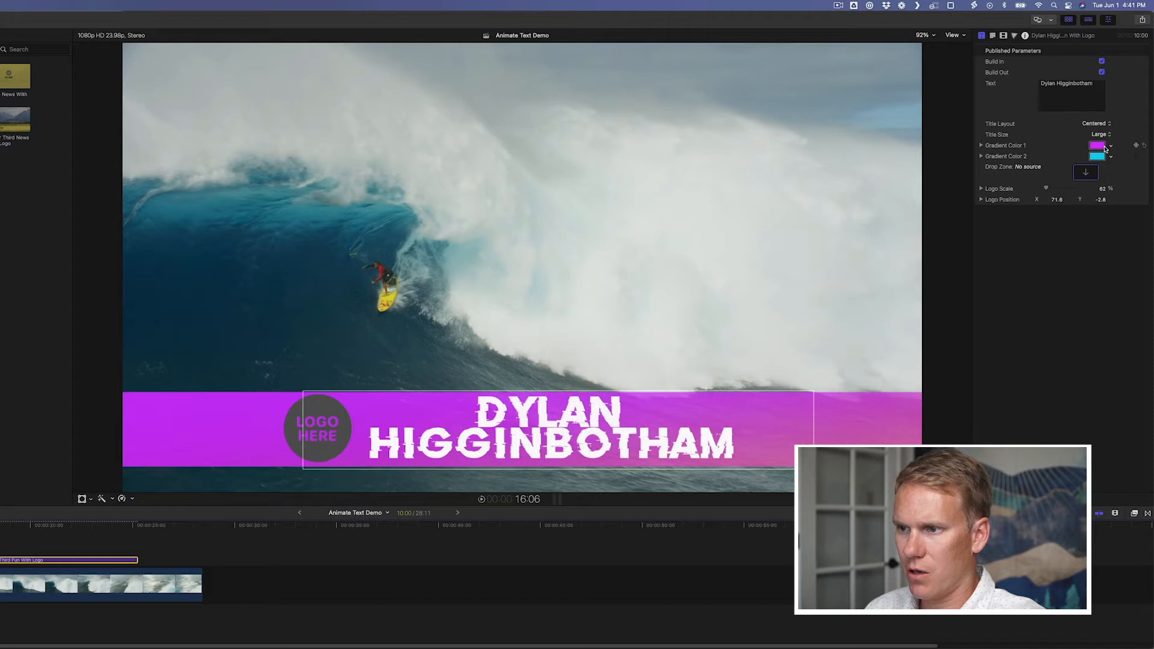
click(1103, 135)
click(1104, 125)
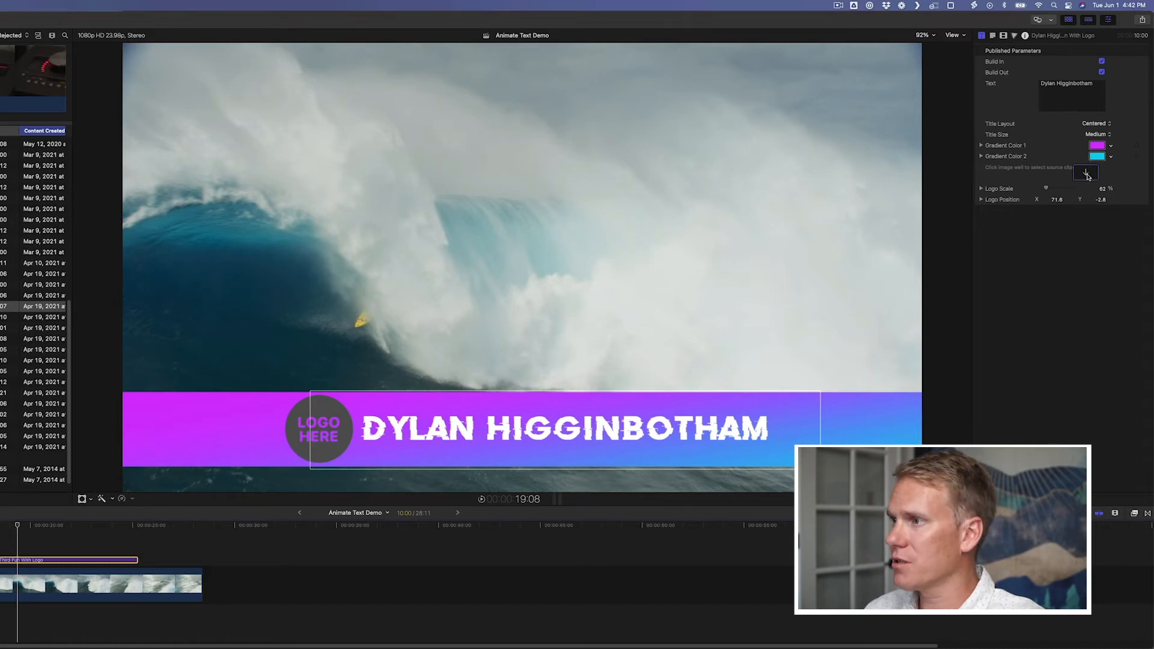
- Fill the lower third's logo drop zone with clip FP013256HD01 and adjust the logo's horizontal position
click(1087, 174)
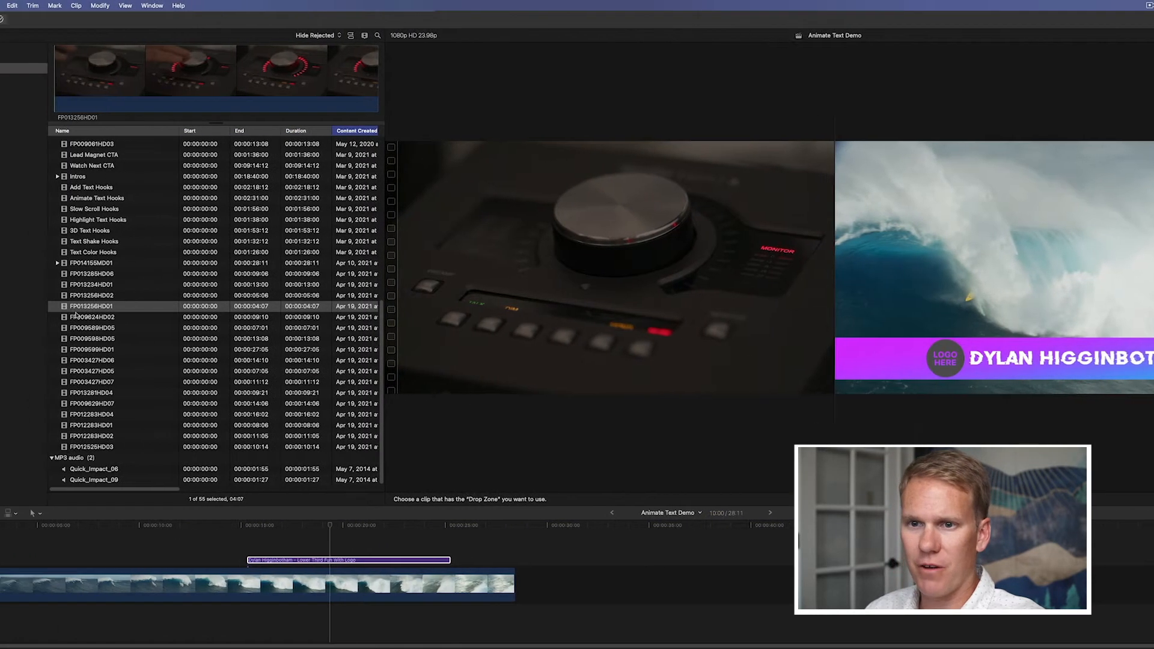
click(227, 307)
click(190, 316)
click(199, 308)
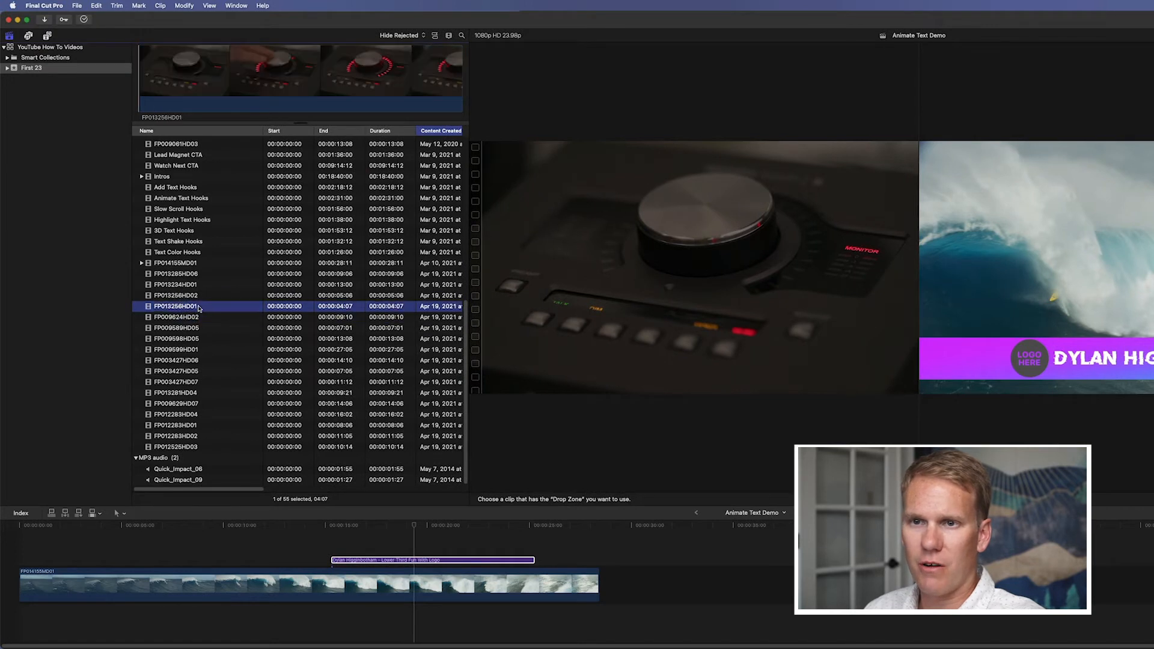
click(150, 81)
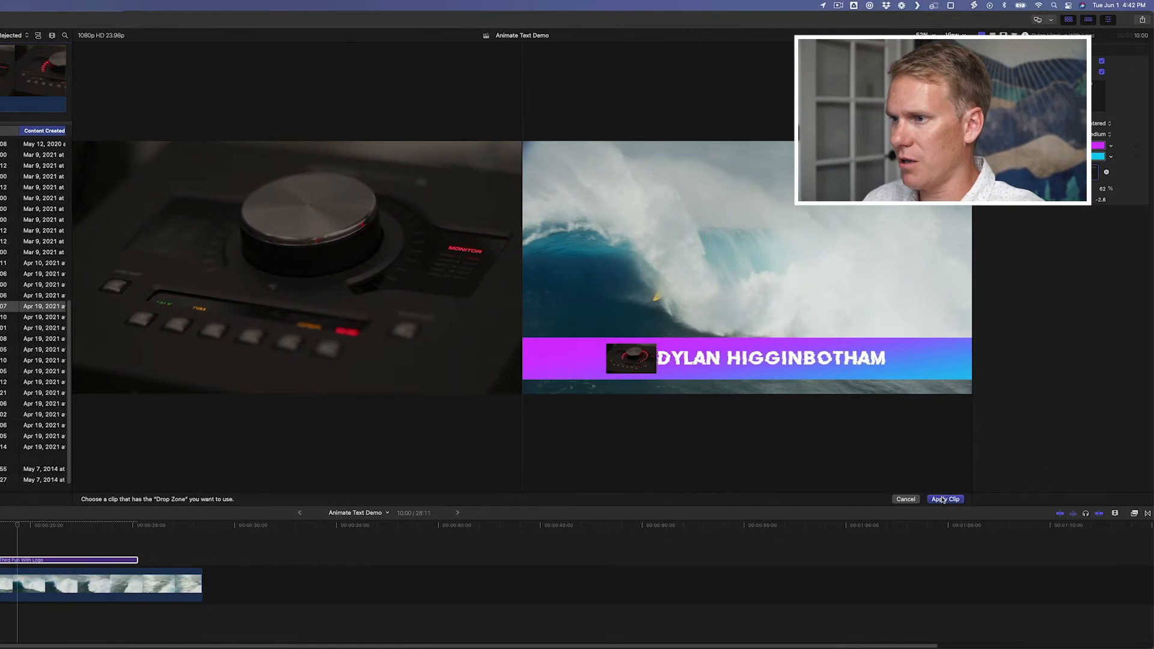
click(1125, 499)
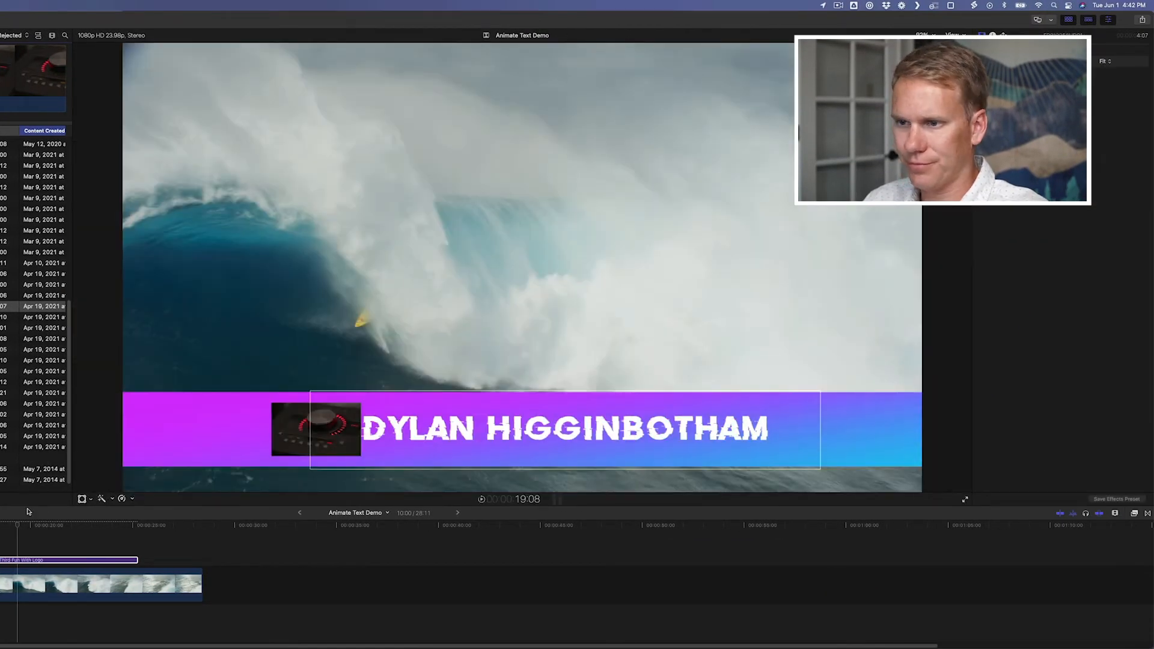
click(20, 560)
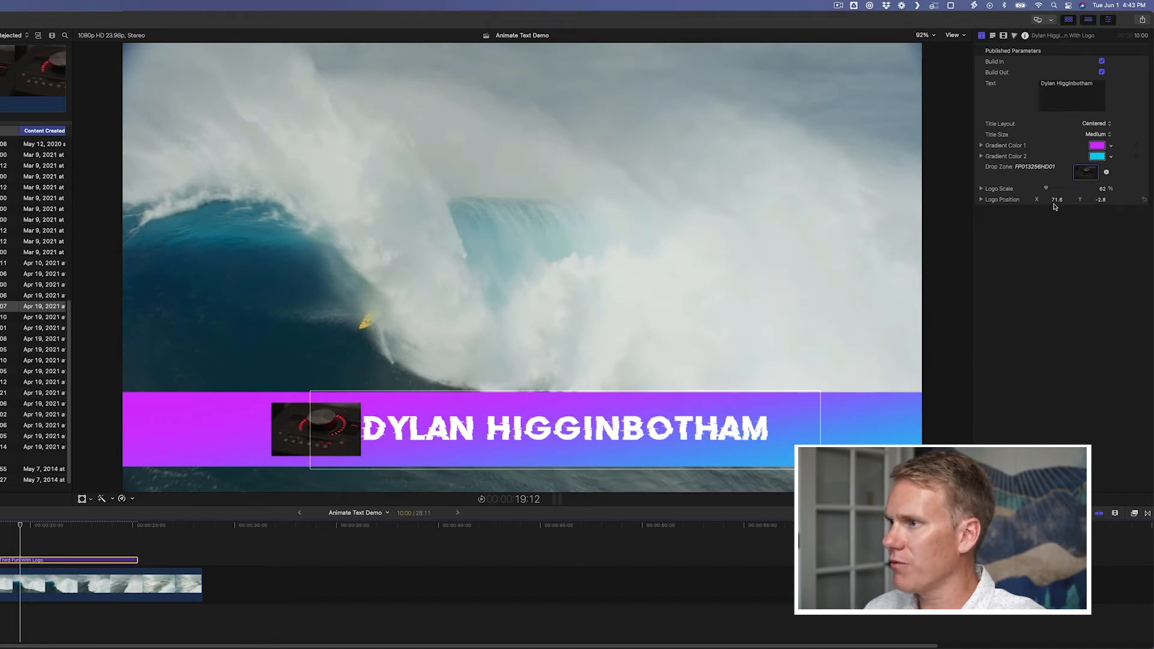
drag(1056, 199, 1032, 199)
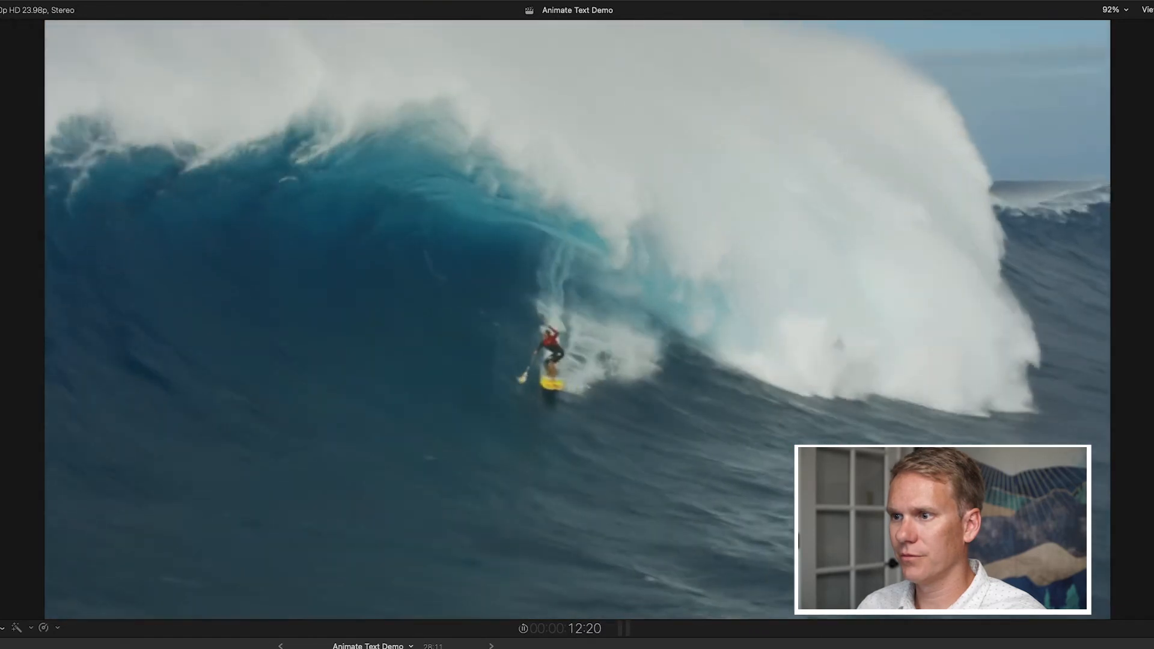
- Add the Custom title from the Build In/Out category above the surfing clip at about 16 seconds
key(space)
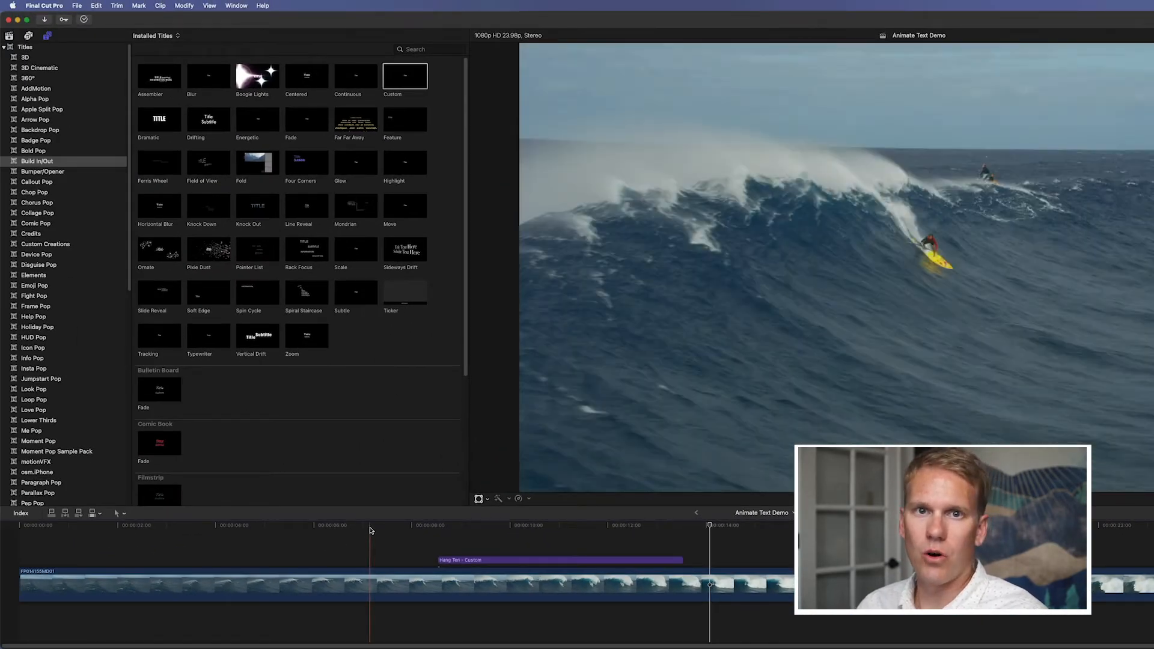
click(96, 161)
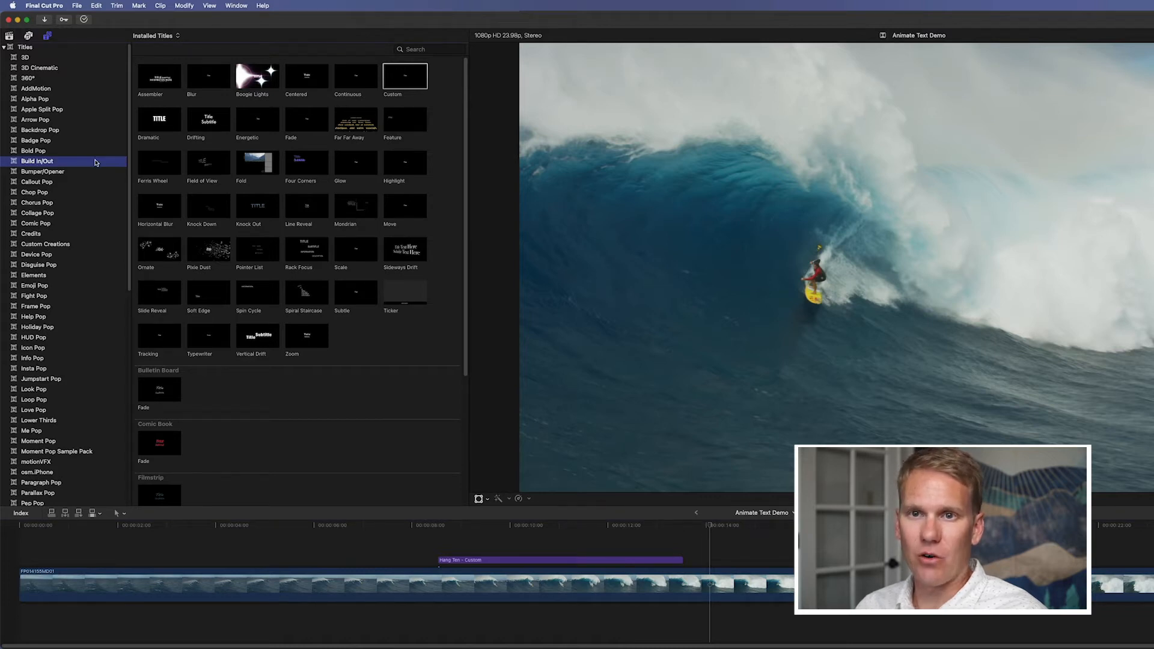
drag(397, 82, 812, 552)
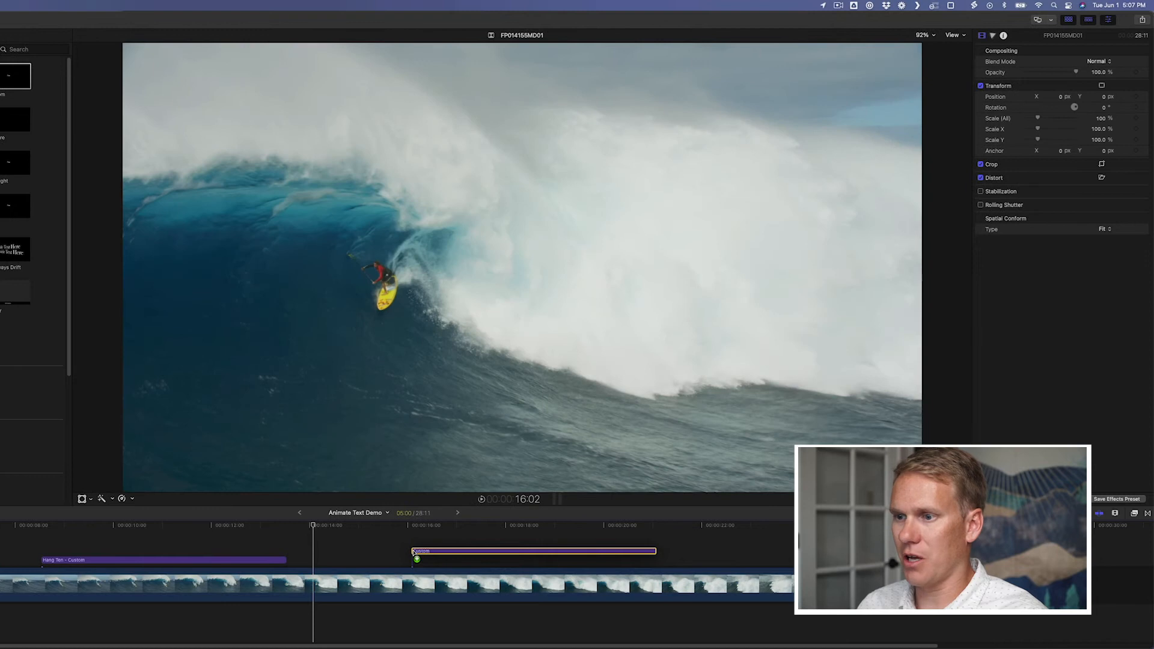
drag(414, 552, 414, 553)
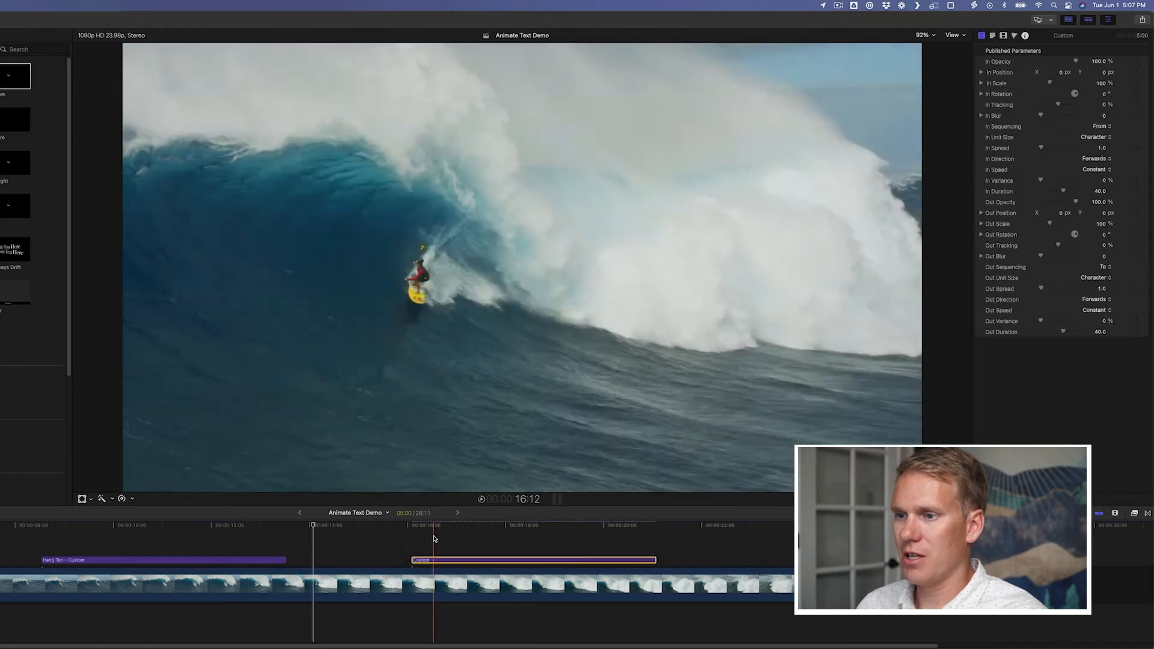
- Replace the placeholder text of the newly added Custom title with "Hang Ten"
click(532, 533)
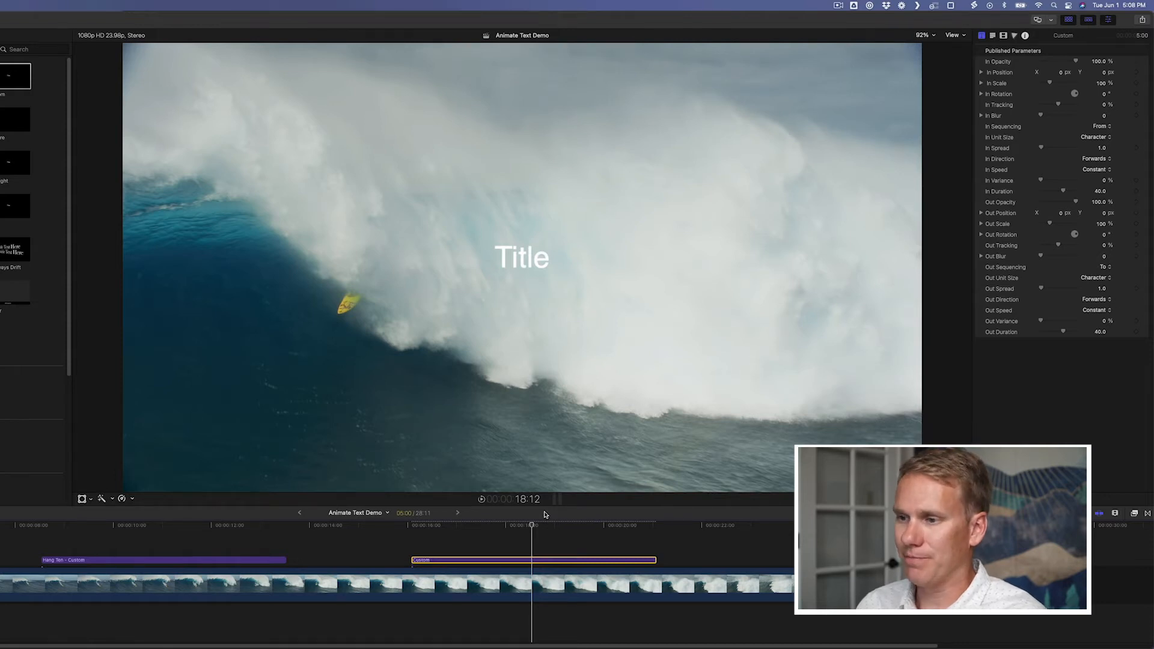
double_click(528, 559)
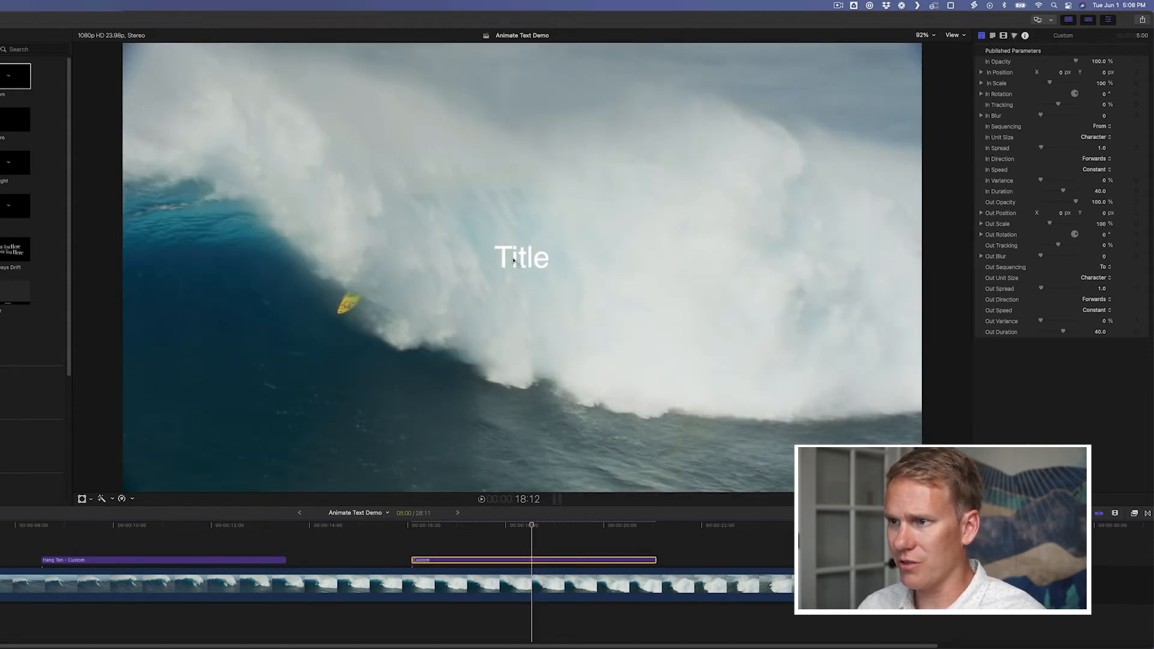
click(1020, 88)
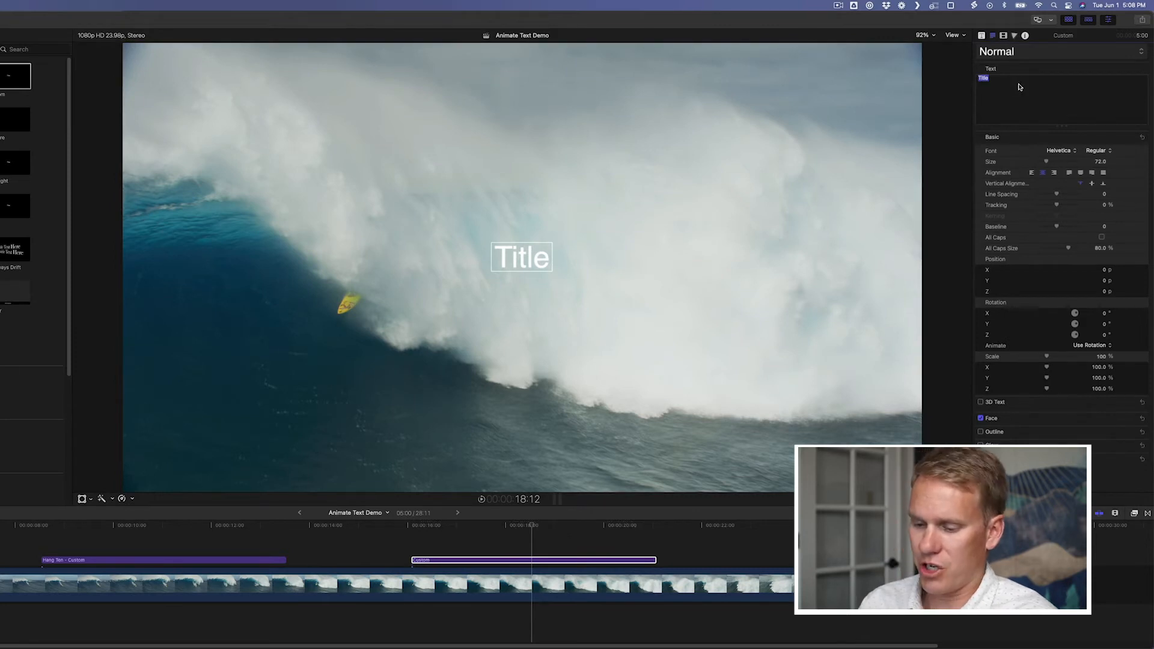
text(Hang)
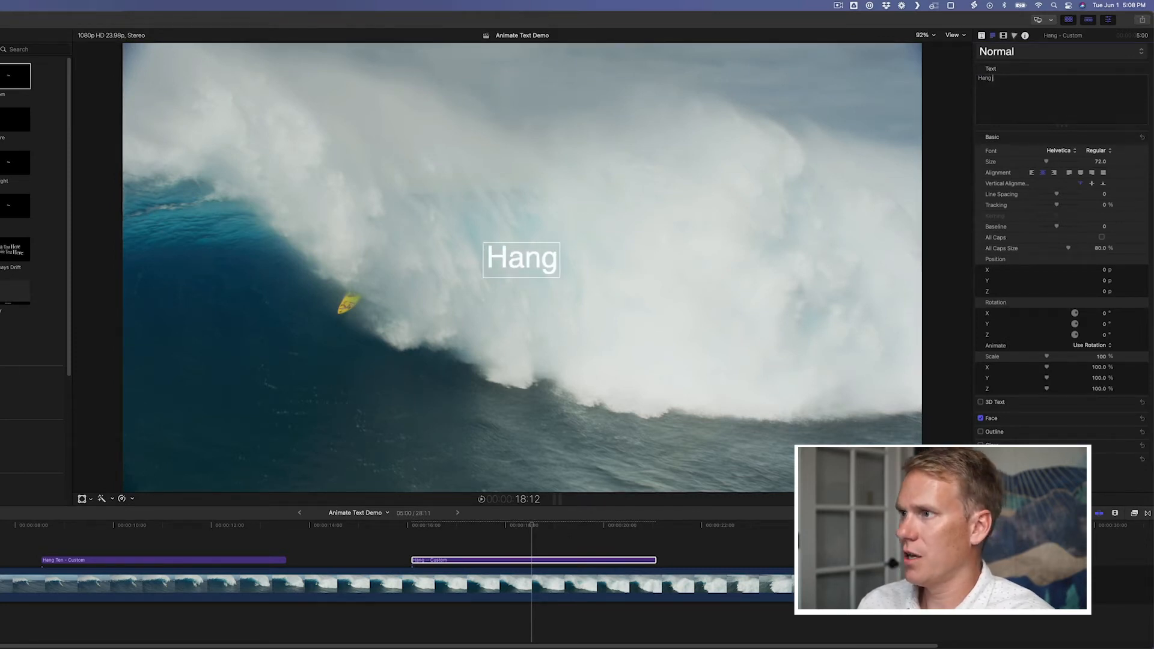
text( Ten)
- Set the new Hang Ten title's font to High Tide and its size to 222
click(1061, 151)
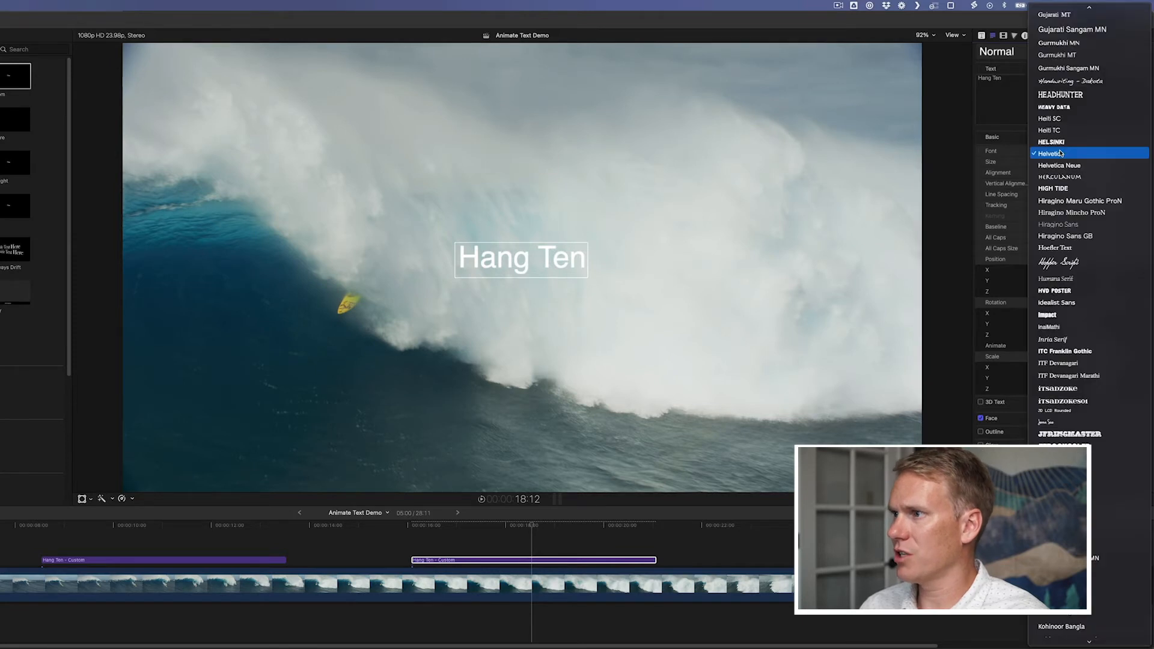
click(1064, 189)
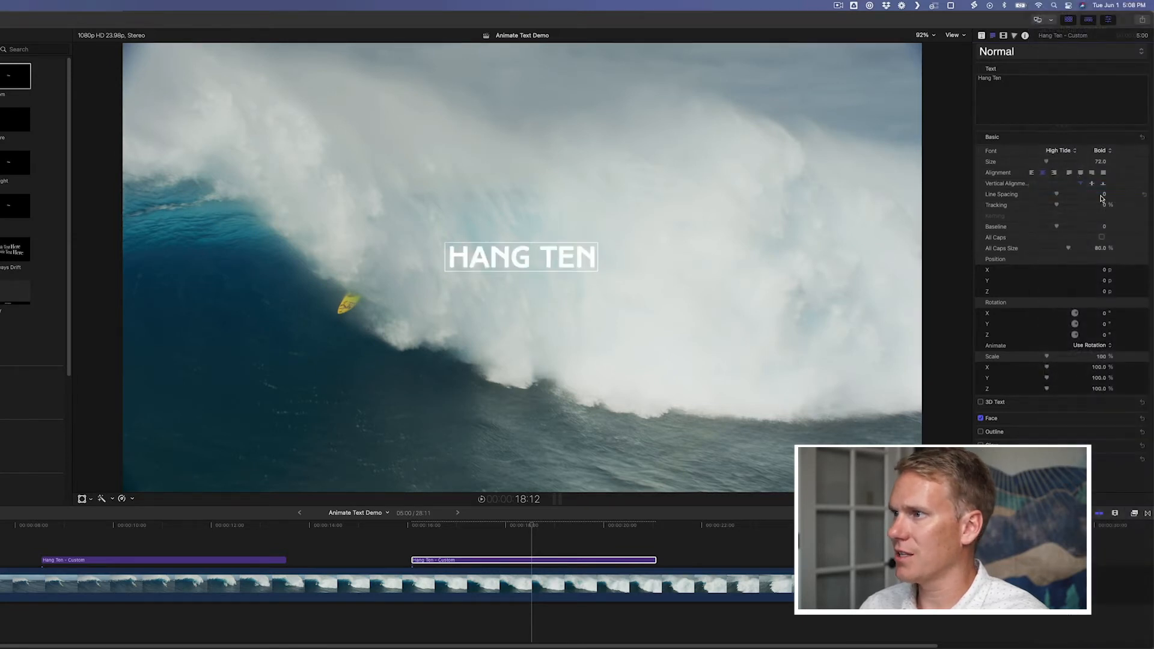
drag(1047, 162, 1068, 163)
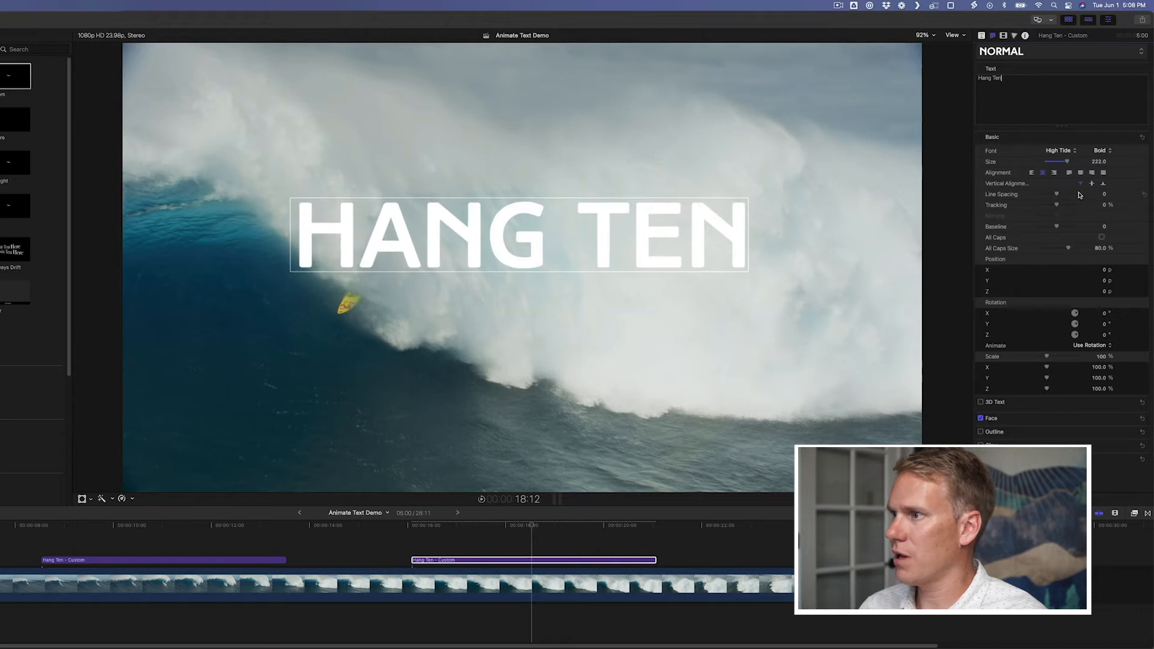
- Give the Hang Ten title a bright cyan face colour and play it from just before its start
click(1132, 419)
click(1111, 441)
click(1081, 432)
drag(474, 532, 404, 527)
key(space)
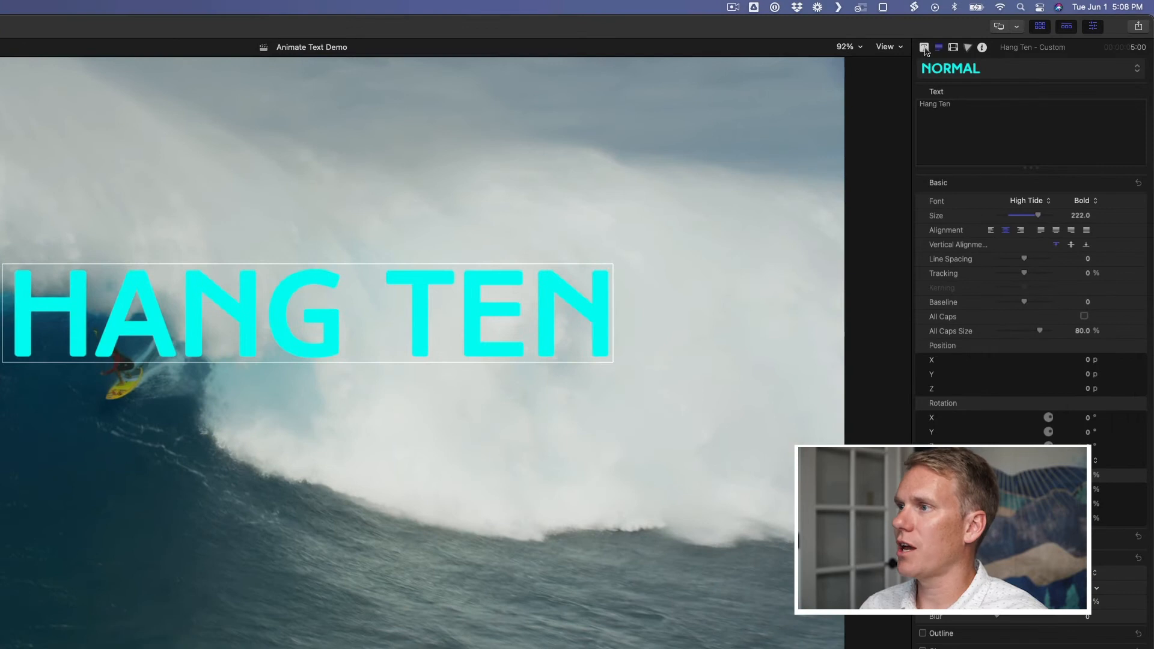
- Set the title's In Opacity and In Scale to 0 % and its In Rotation Z to -270°
click(925, 47)
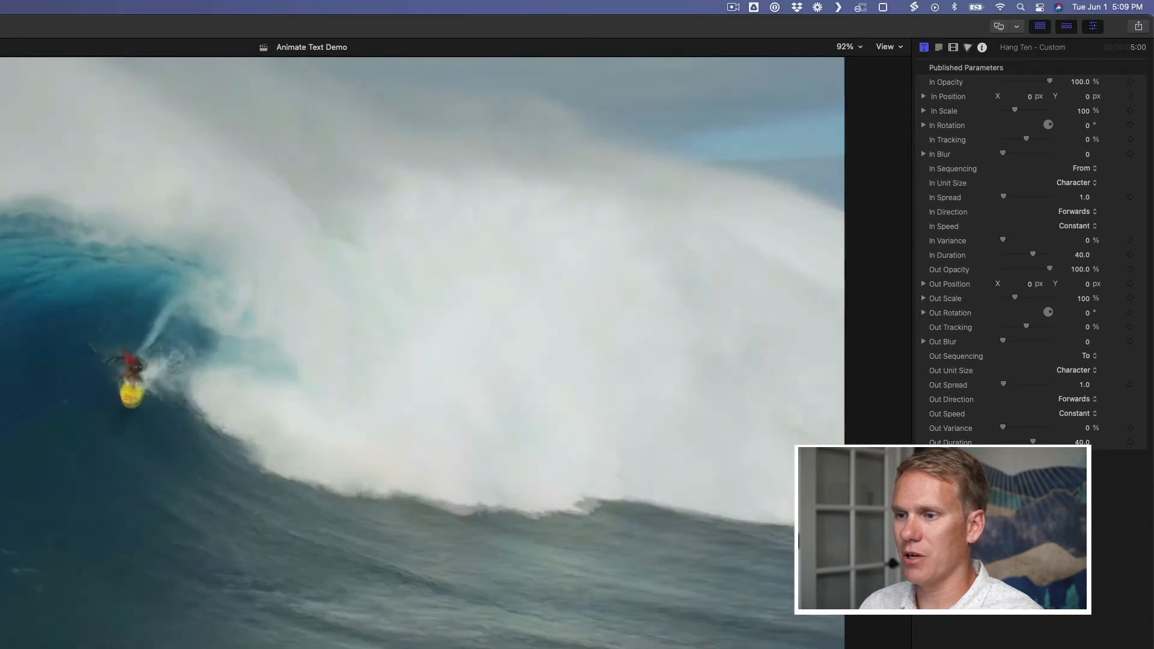
drag(1043, 83, 993, 115)
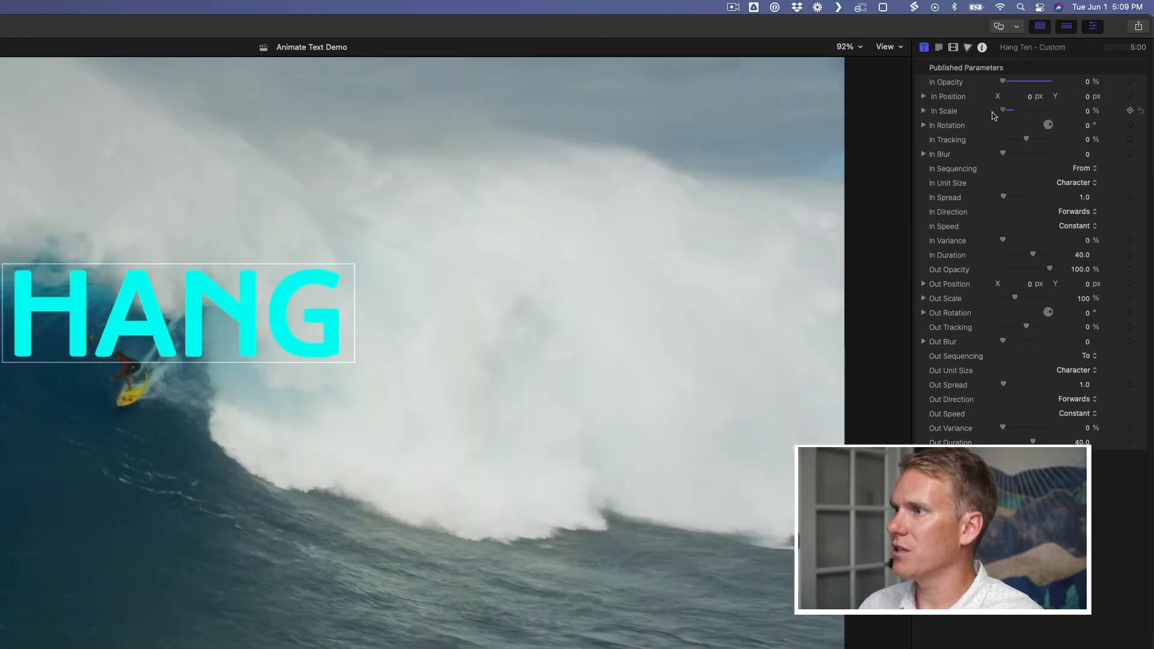
click(924, 126)
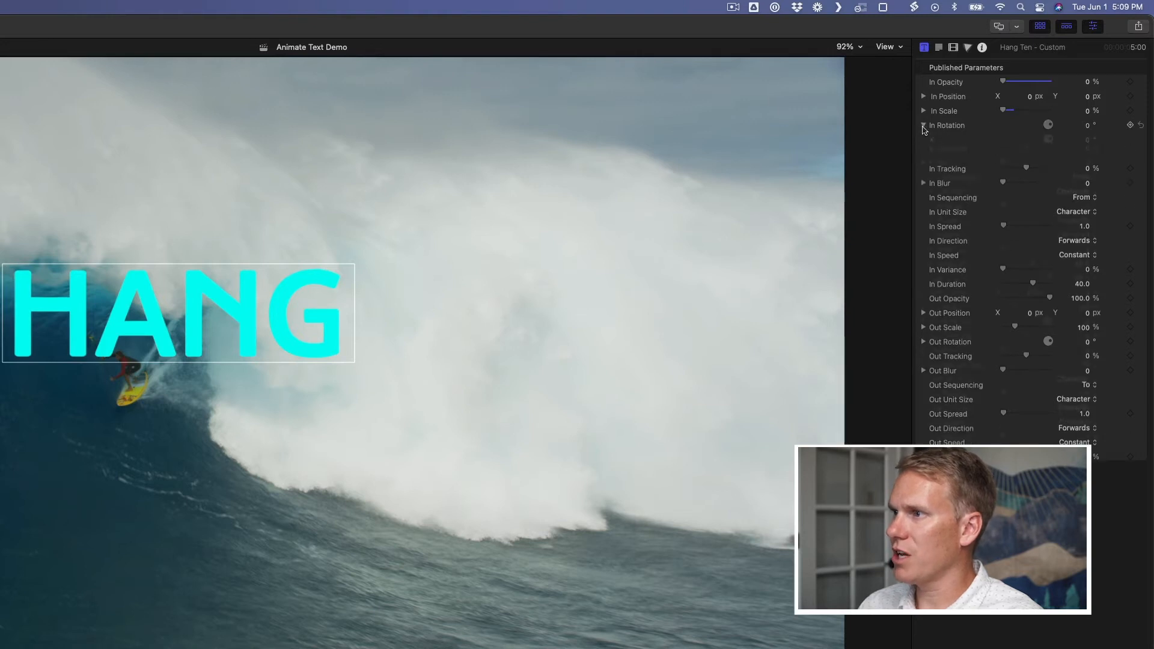
click(1087, 169)
text(-27)
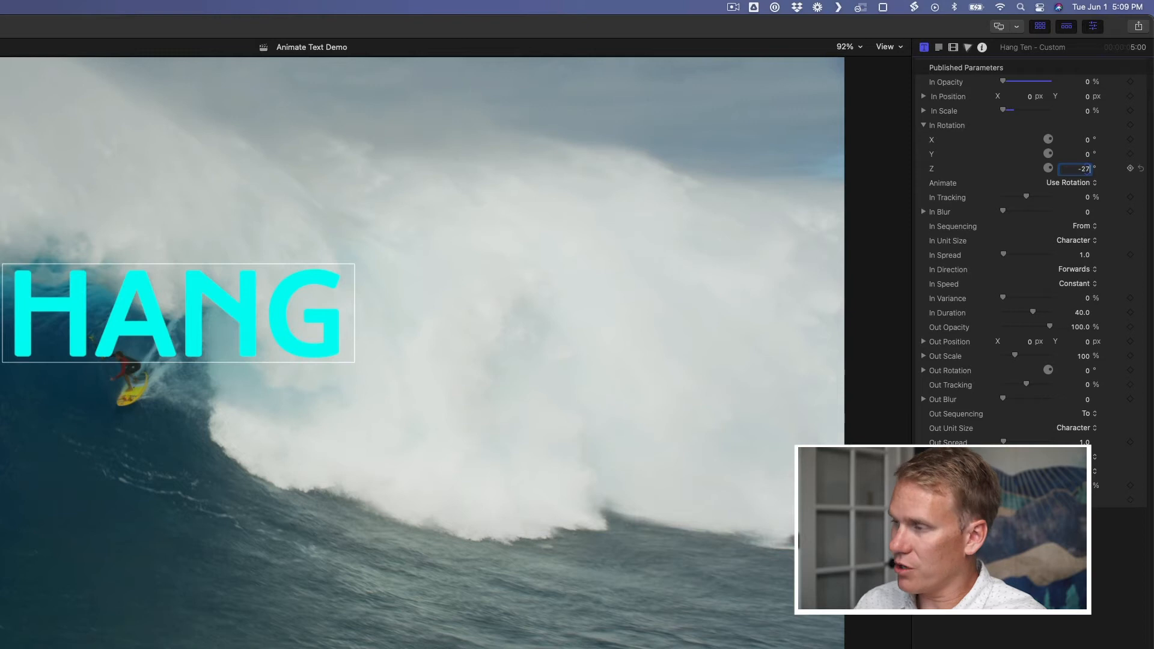
key(Return)
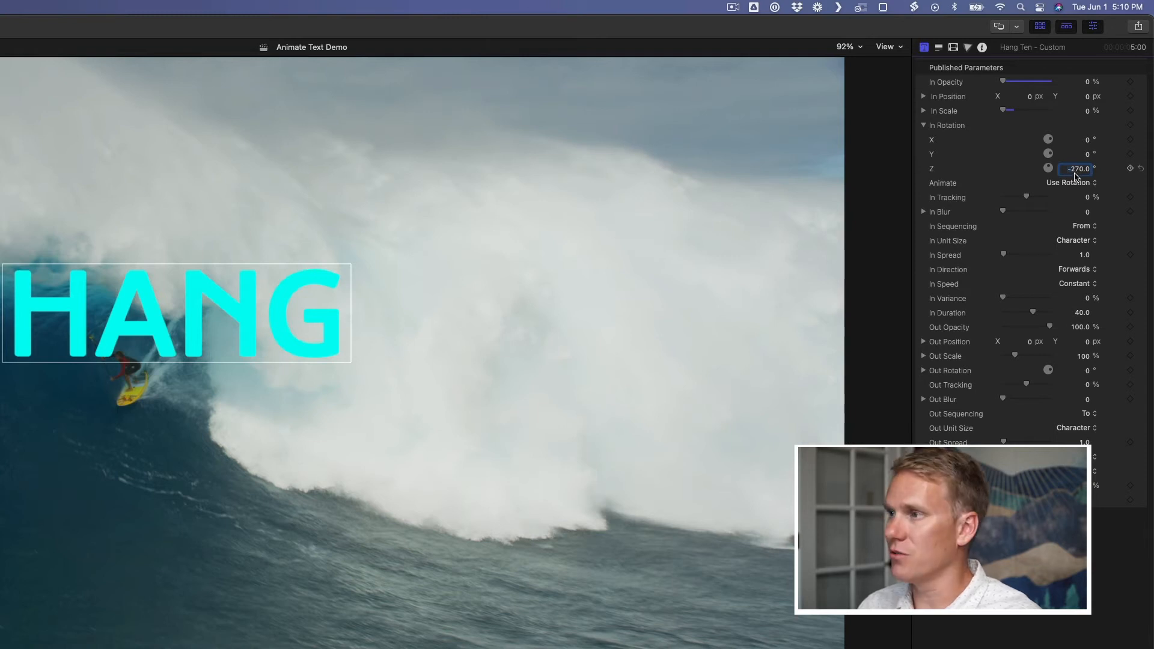
- Review the In Unit Size options, keep Character, and set the title's In Spread to 25
click(1074, 241)
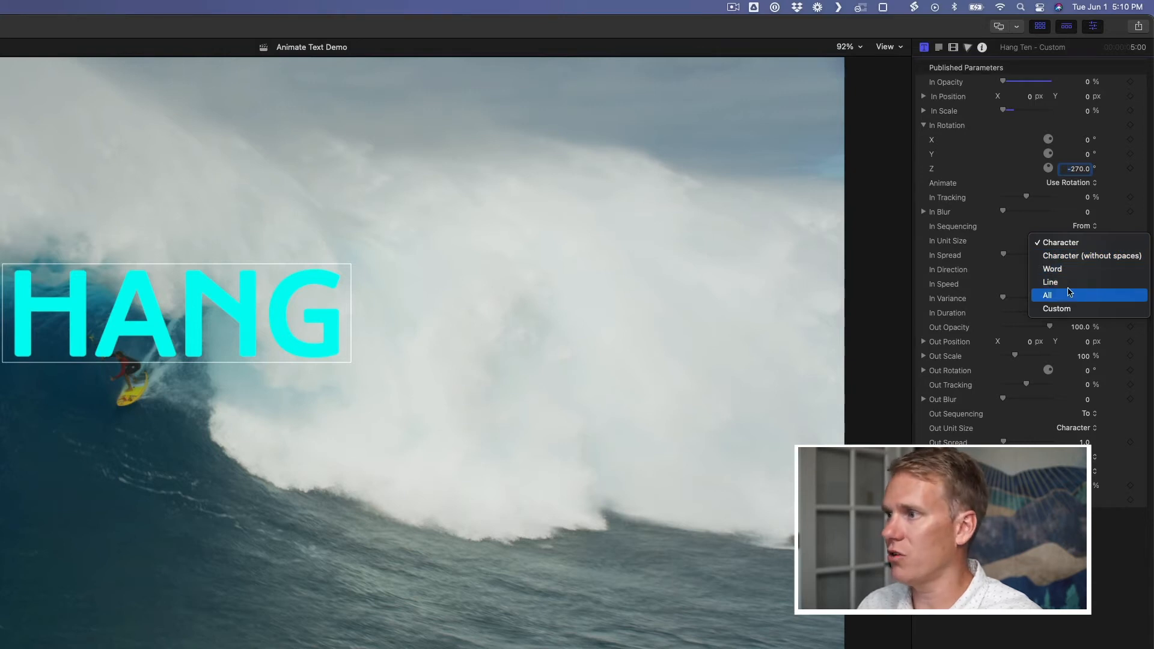
click(996, 243)
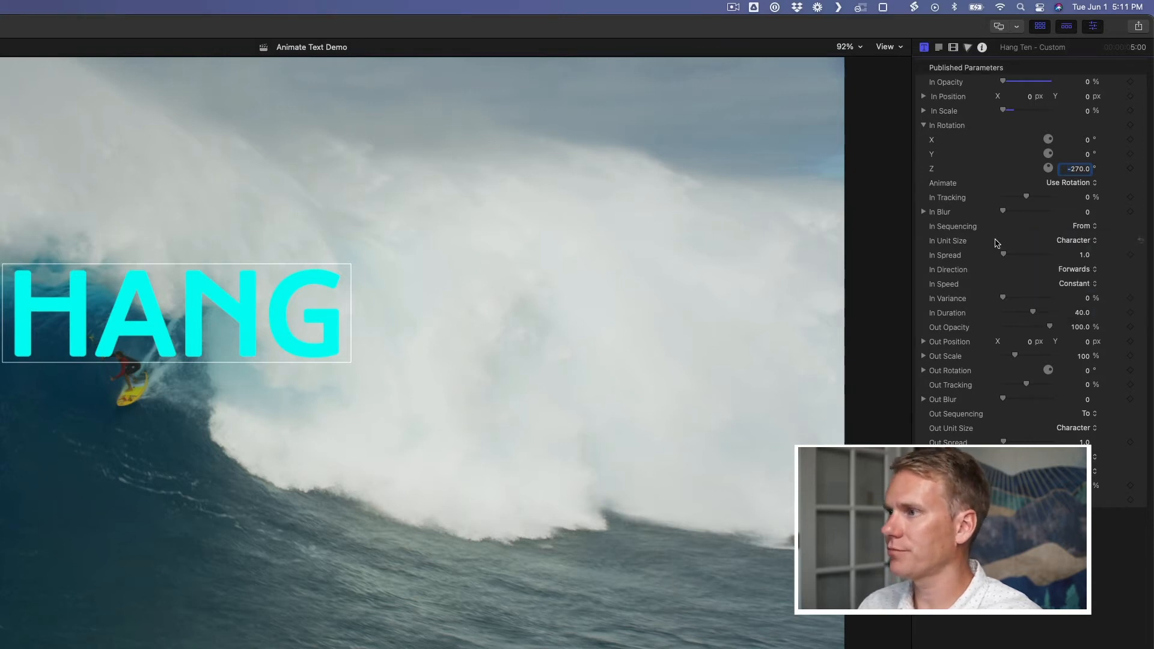
click(1085, 255)
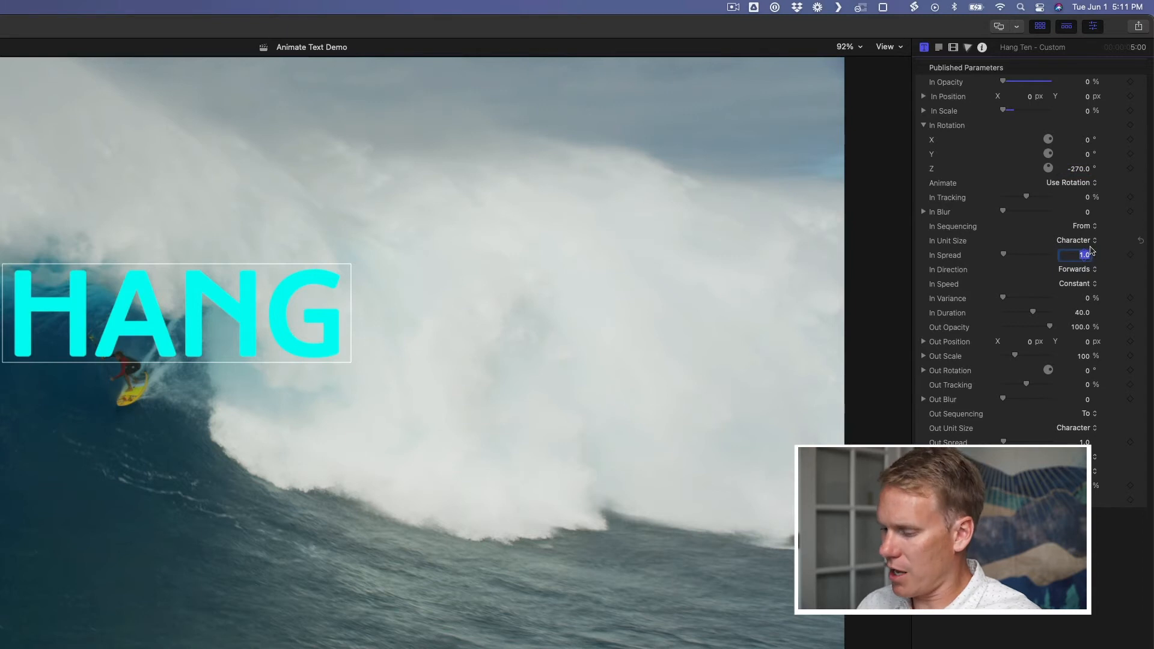
text(25)
key(Return)
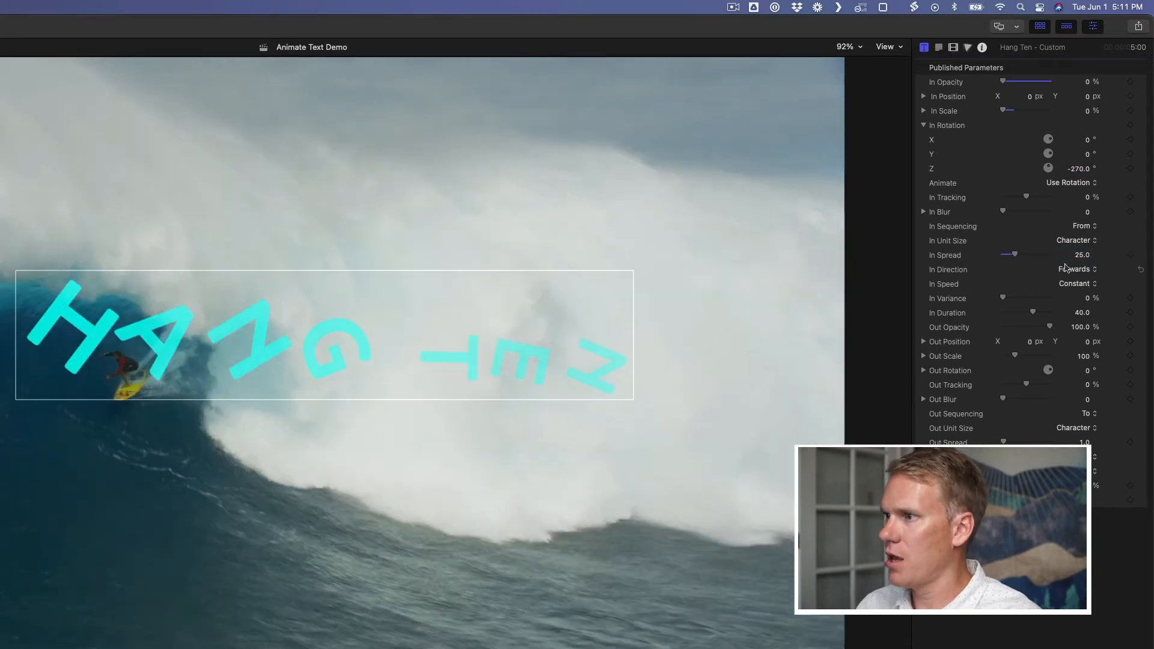
- Set the title's In Speed to Ease Both and its In Duration to 60
click(1075, 283)
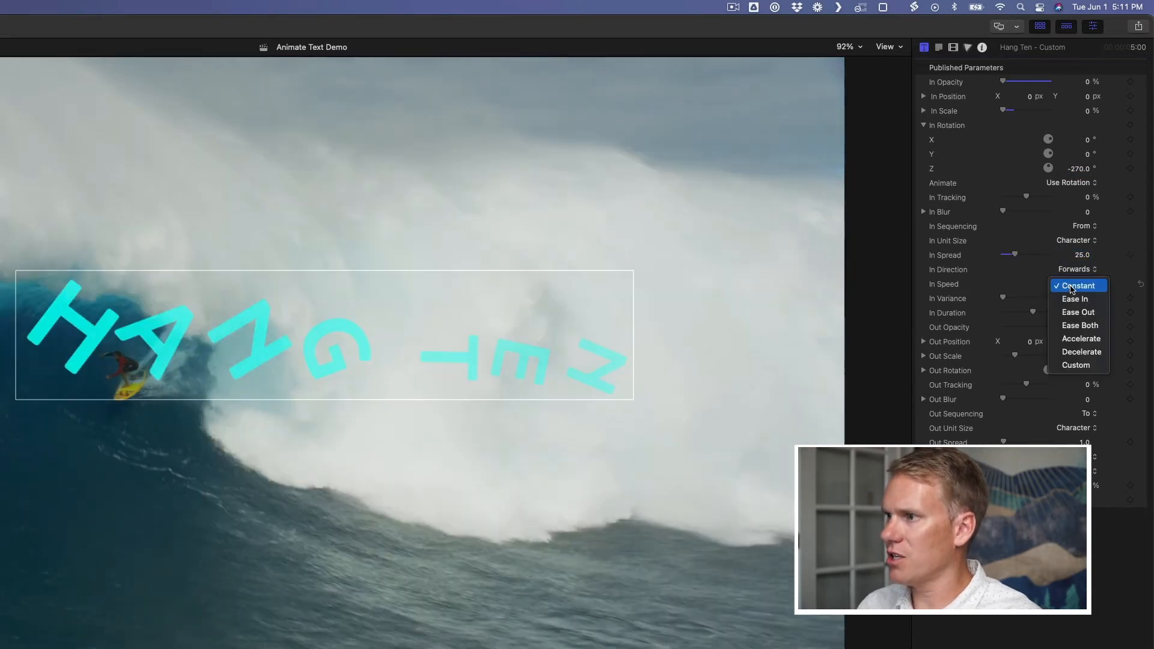
click(1089, 328)
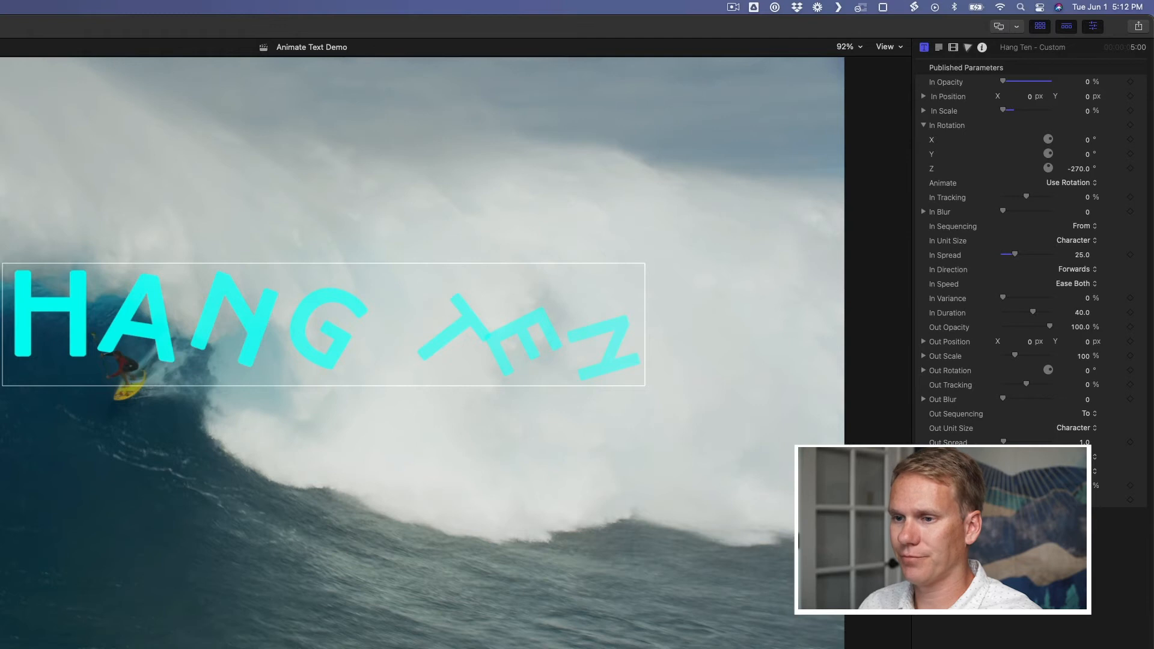
drag(1034, 313, 1071, 319)
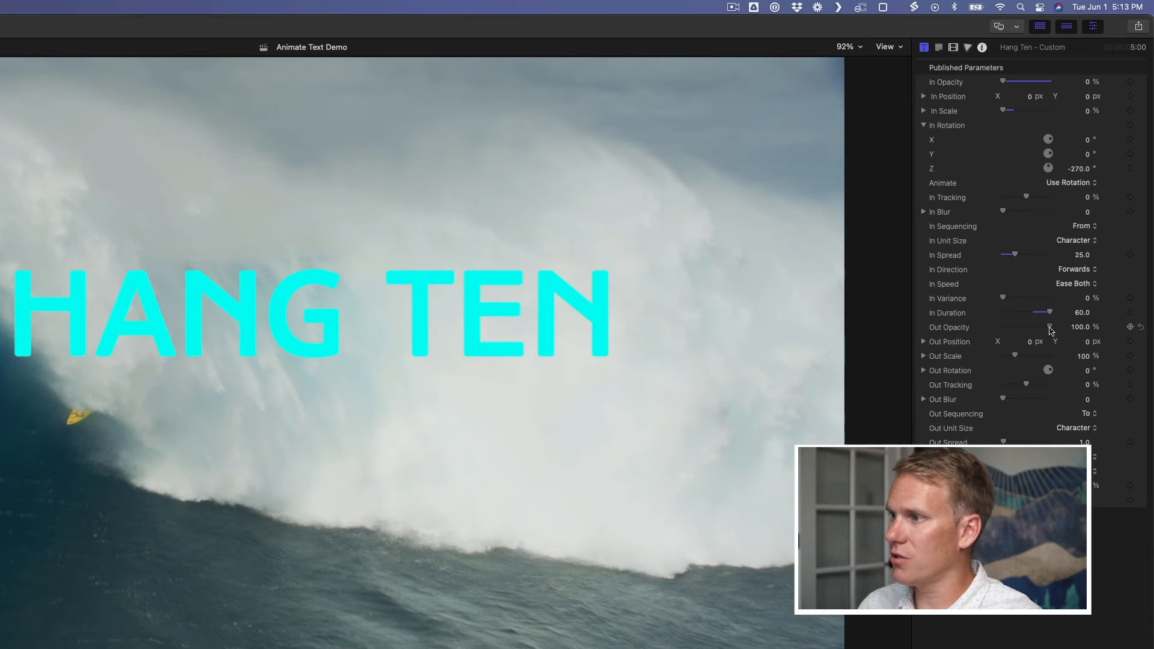
- Set the title's Out Opacity and Out Scale to 0 % and its Out Position Y to -75 px
drag(1050, 330, 992, 332)
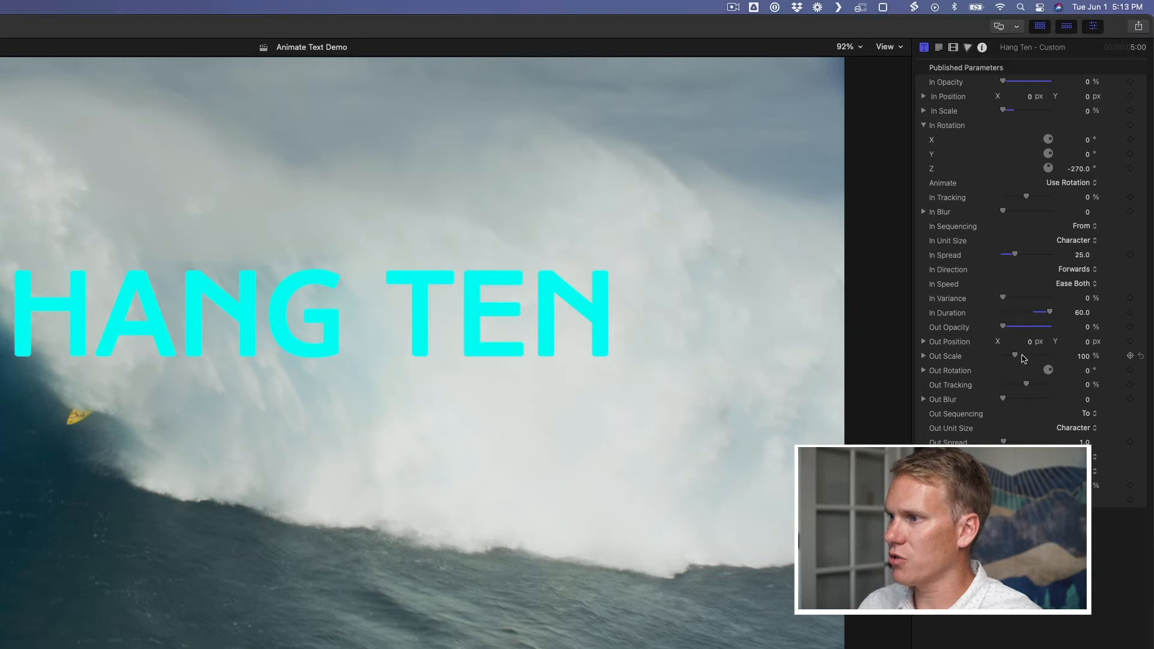
drag(1015, 356, 1000, 359)
click(1088, 344)
text(-)
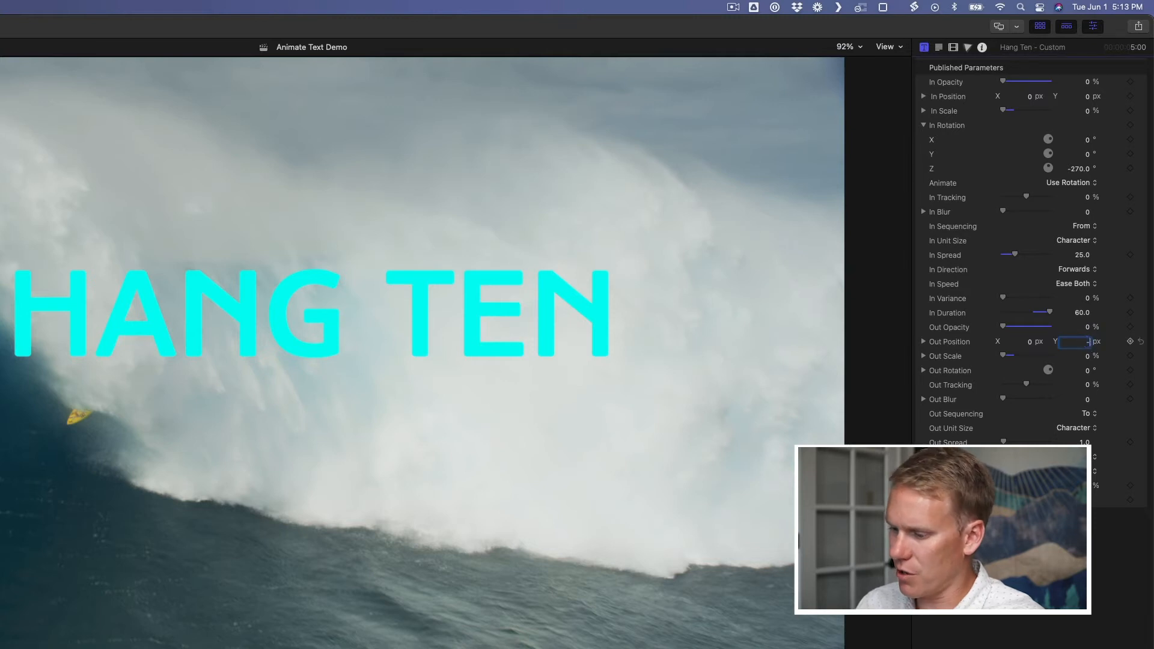
text(75)
key(Return)
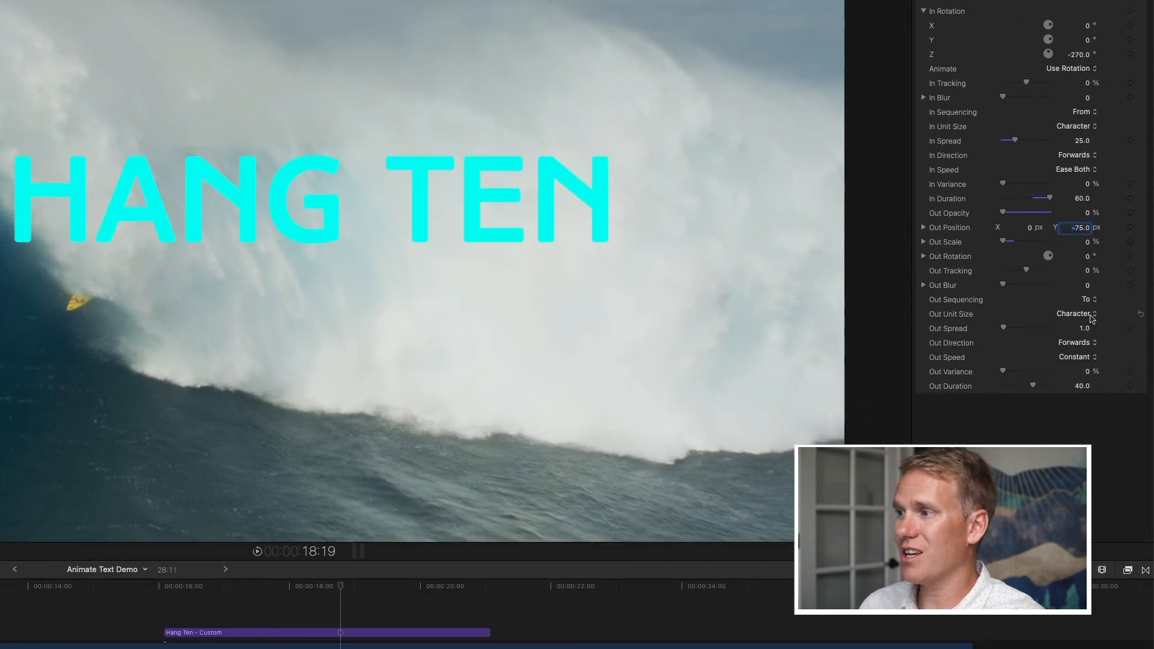
- Set the title's Out Spread to 35, Out Speed to Ease Both and Out Duration to 60, and play the animation
click(1086, 328)
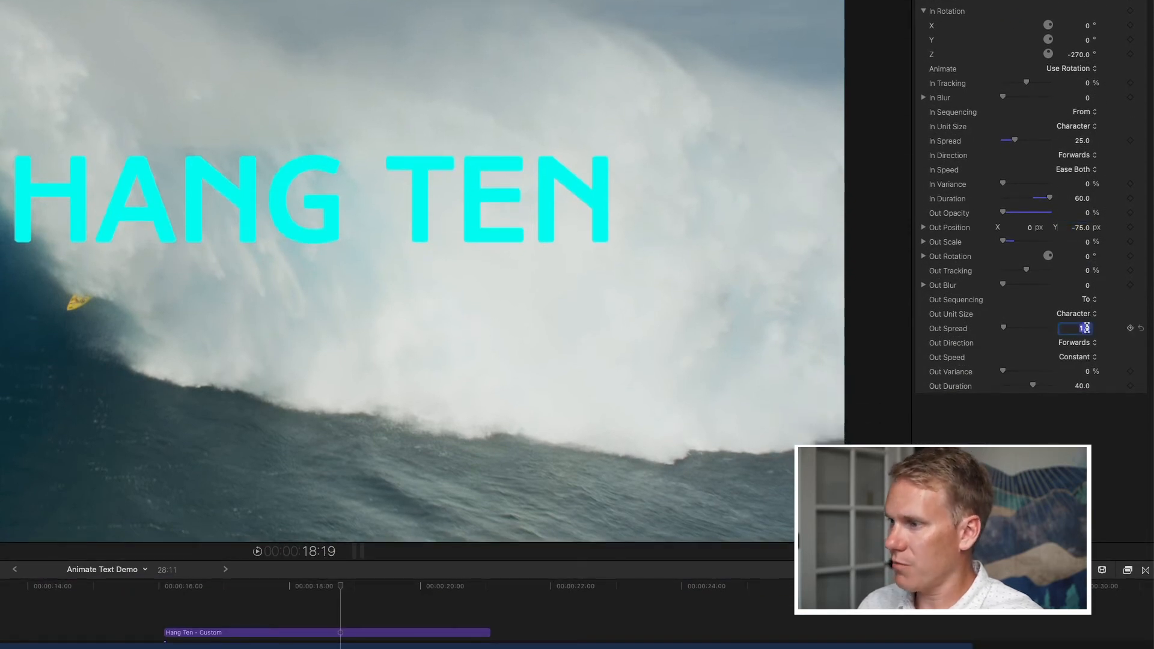
text(35)
key(Return)
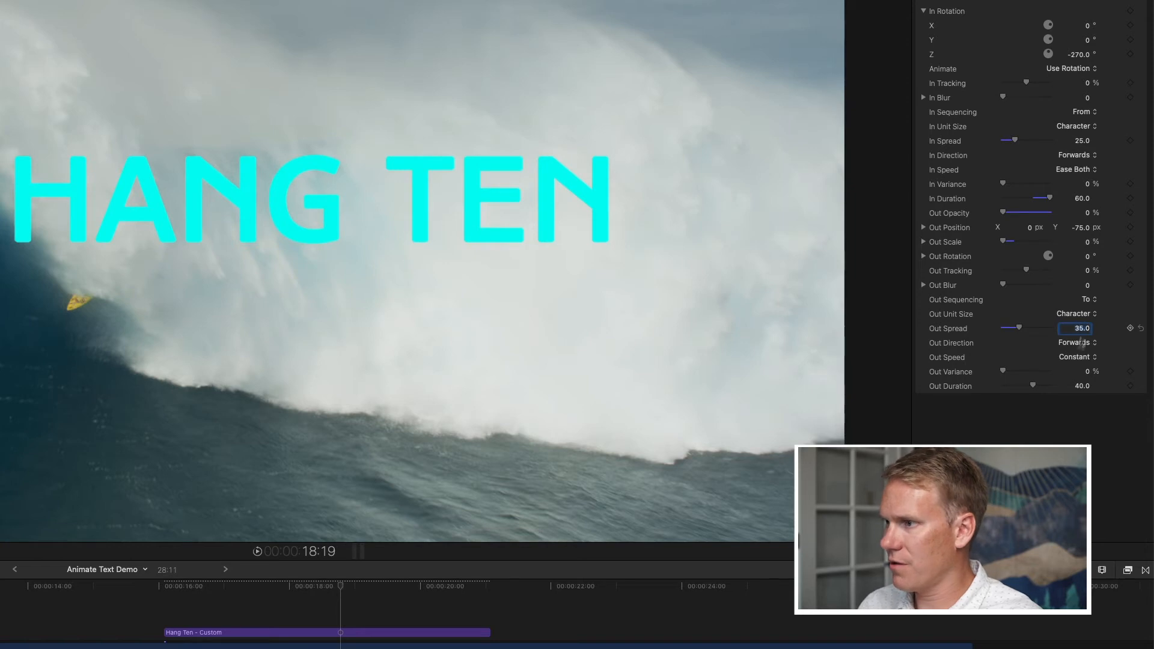
click(1073, 358)
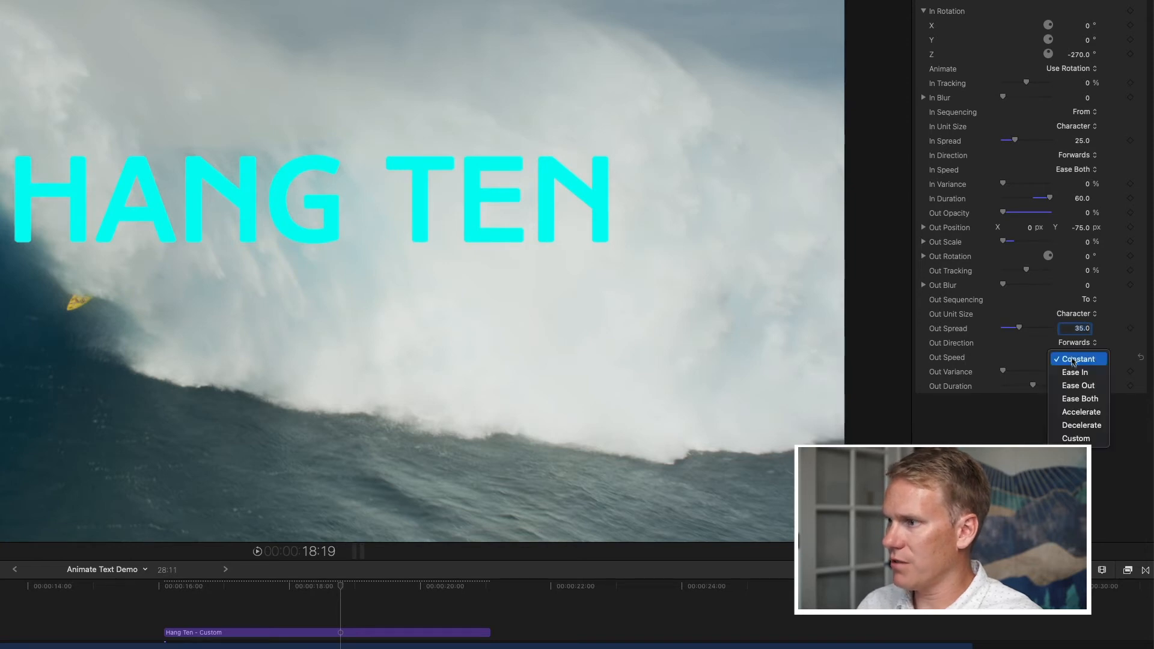
click(1081, 400)
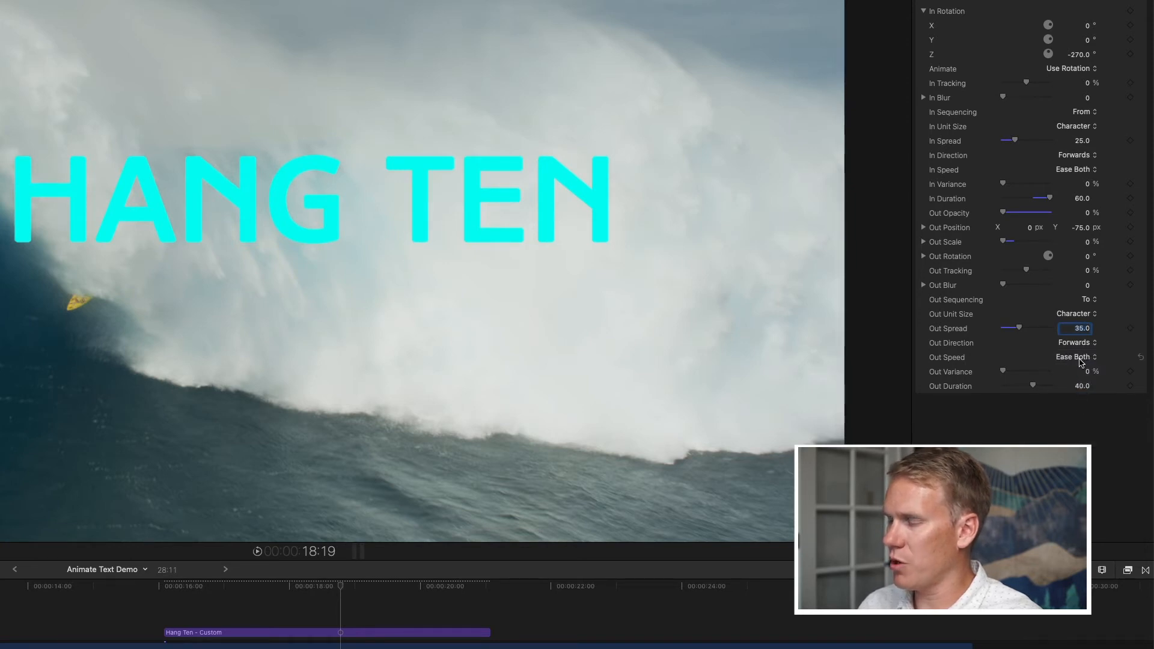
drag(1034, 386, 1074, 388)
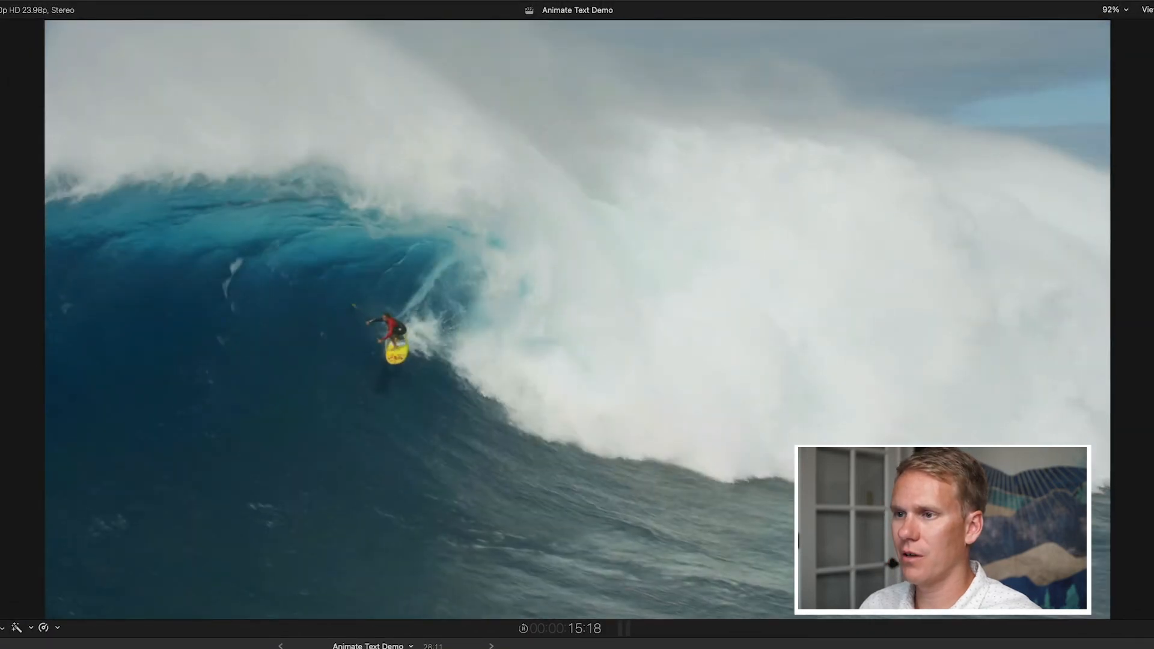
key(space)
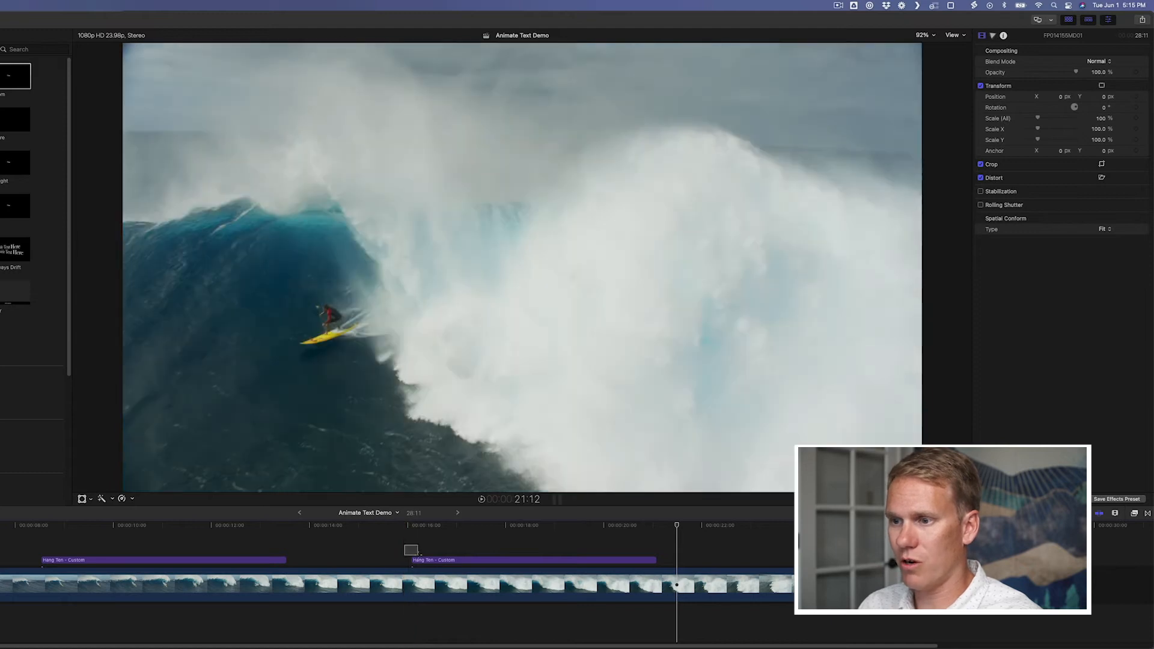
- Turn the second Hang Ten title into a compound clip named Surfer Prest in the First 23 event
click(430, 555)
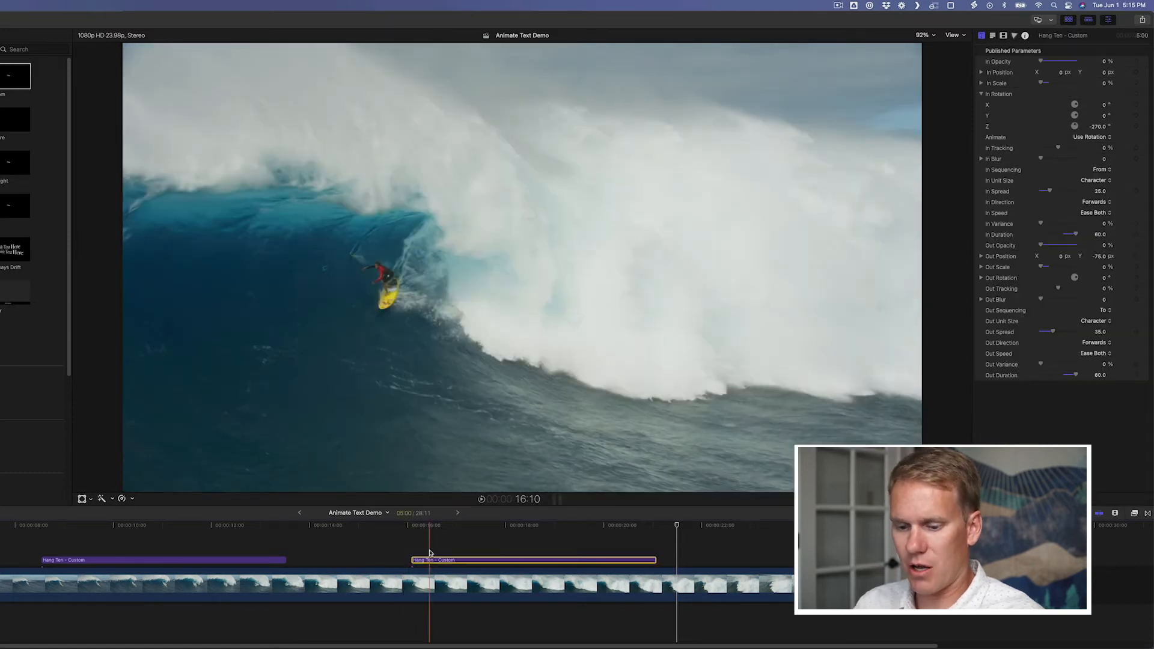
key(alt+g)
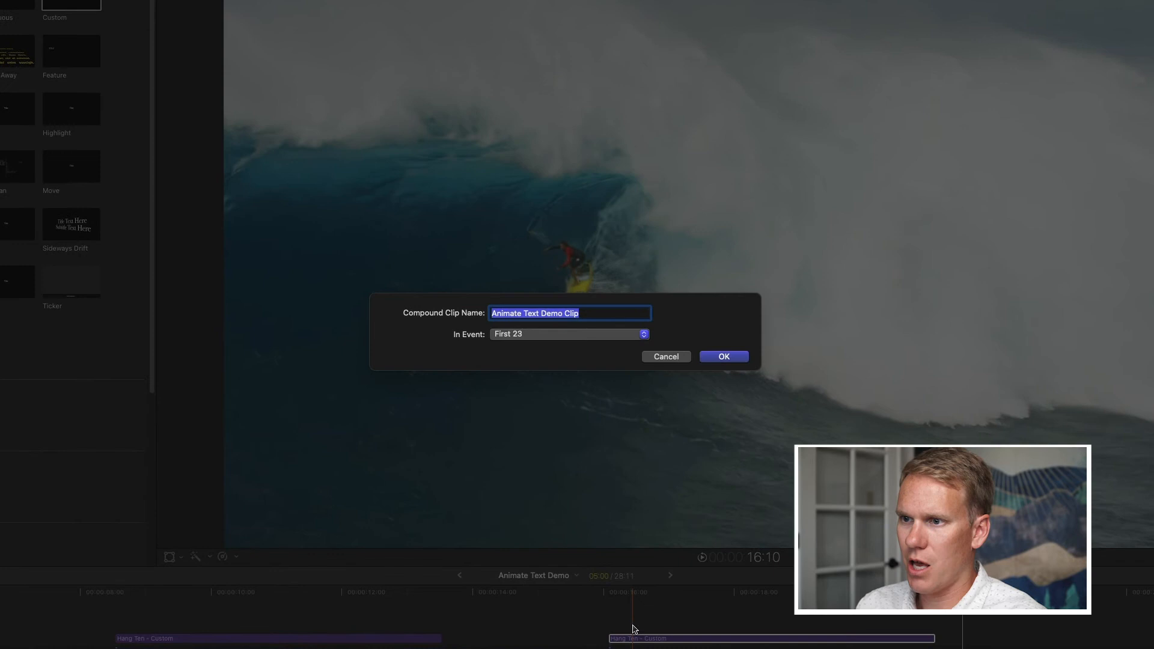
text(Surfer Prest)
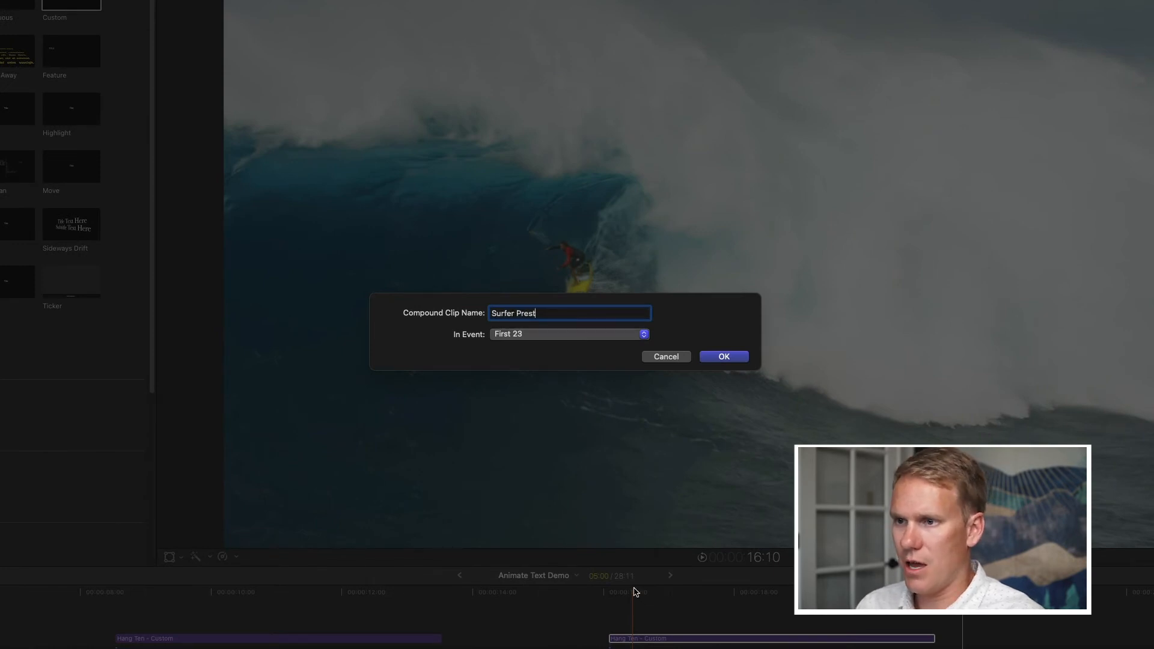
click(729, 358)
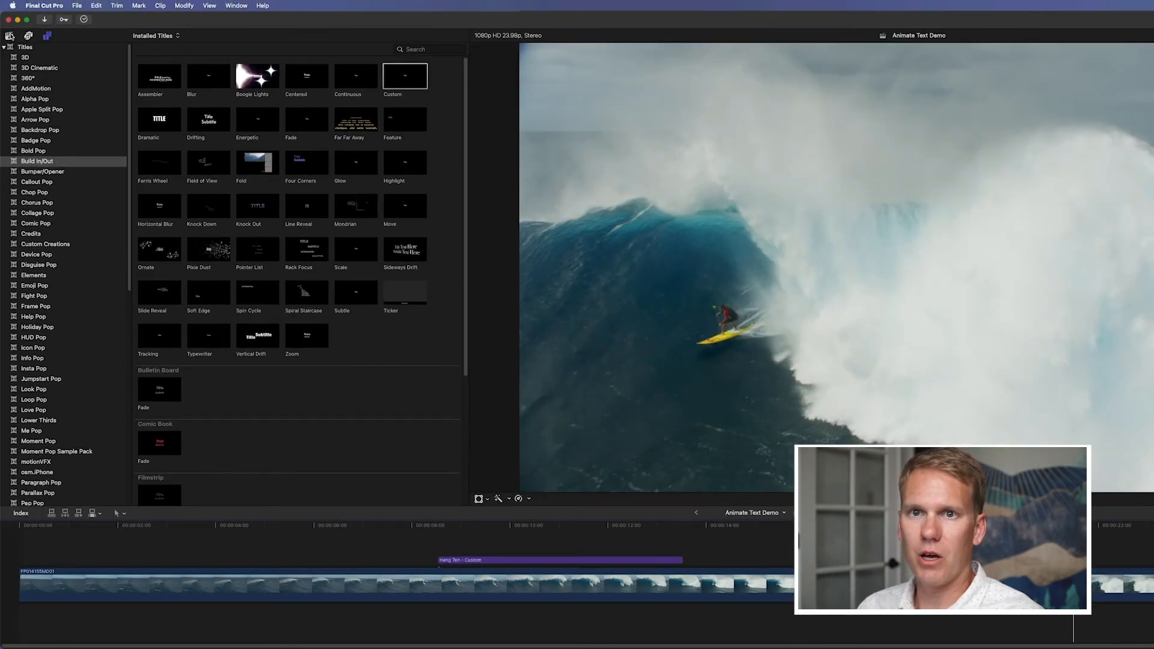
- Show the First 23 event's library contents and open the Add Text Demo project
key(super+shift+1)
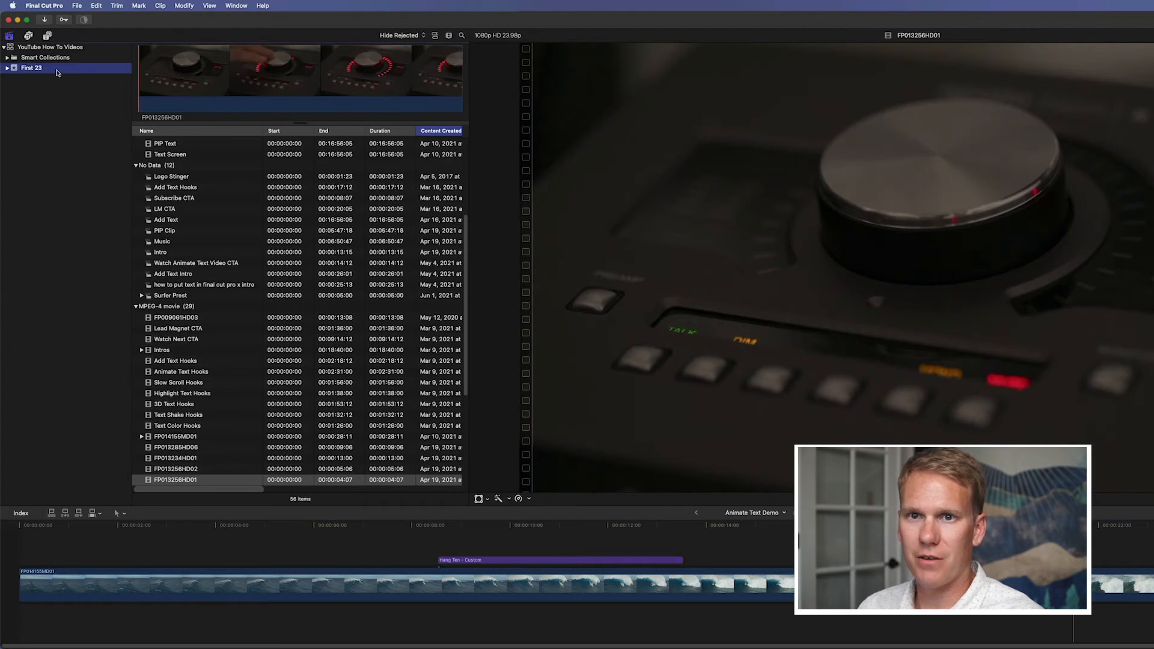
scroll(240, 271, up, 5)
click(202, 165)
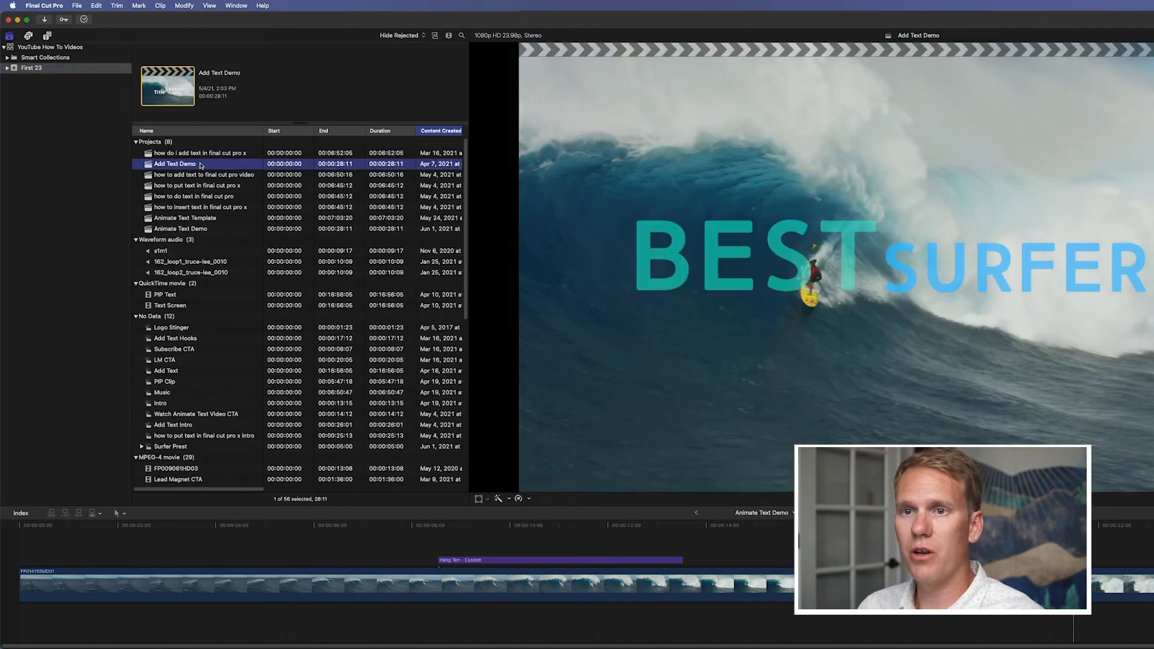
double_click(202, 165)
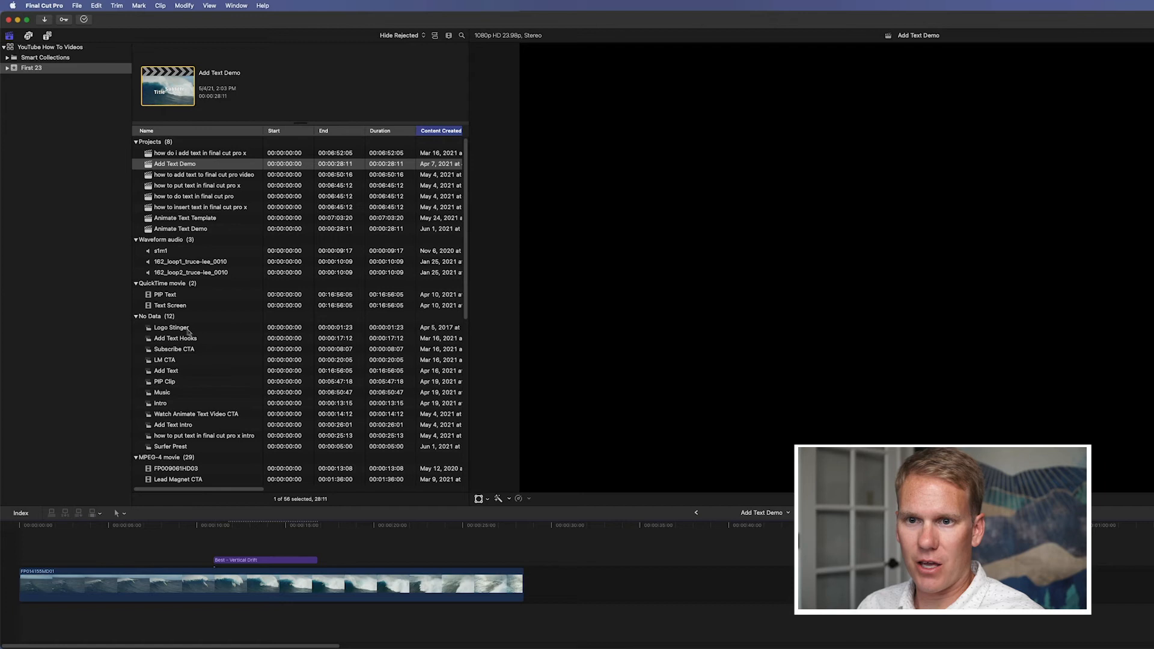
- Connect the Surfer Prest compound clip above the surfing footage, after the Best title, and play it
scroll(184, 325, down, 3)
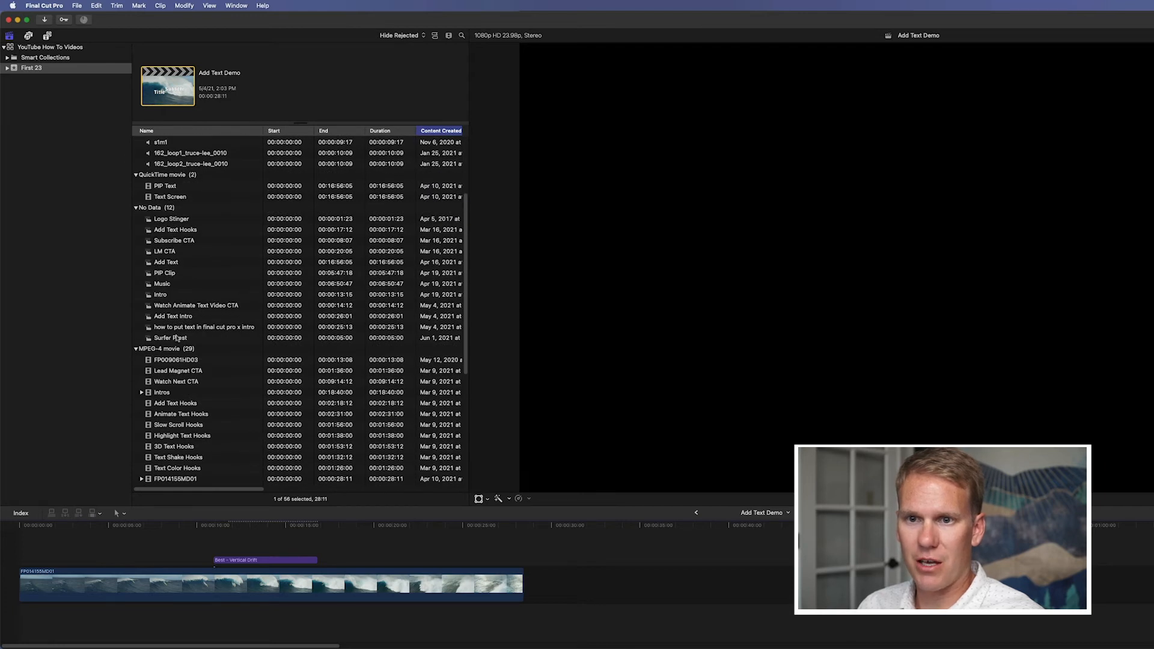
click(177, 340)
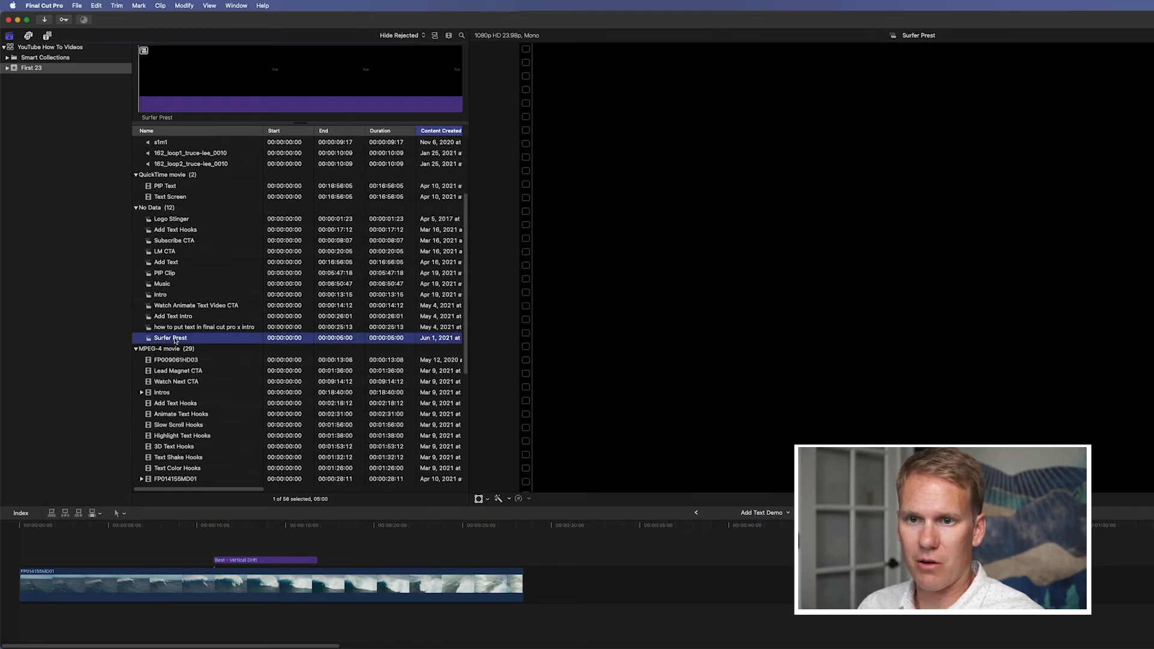
drag(175, 341, 366, 542)
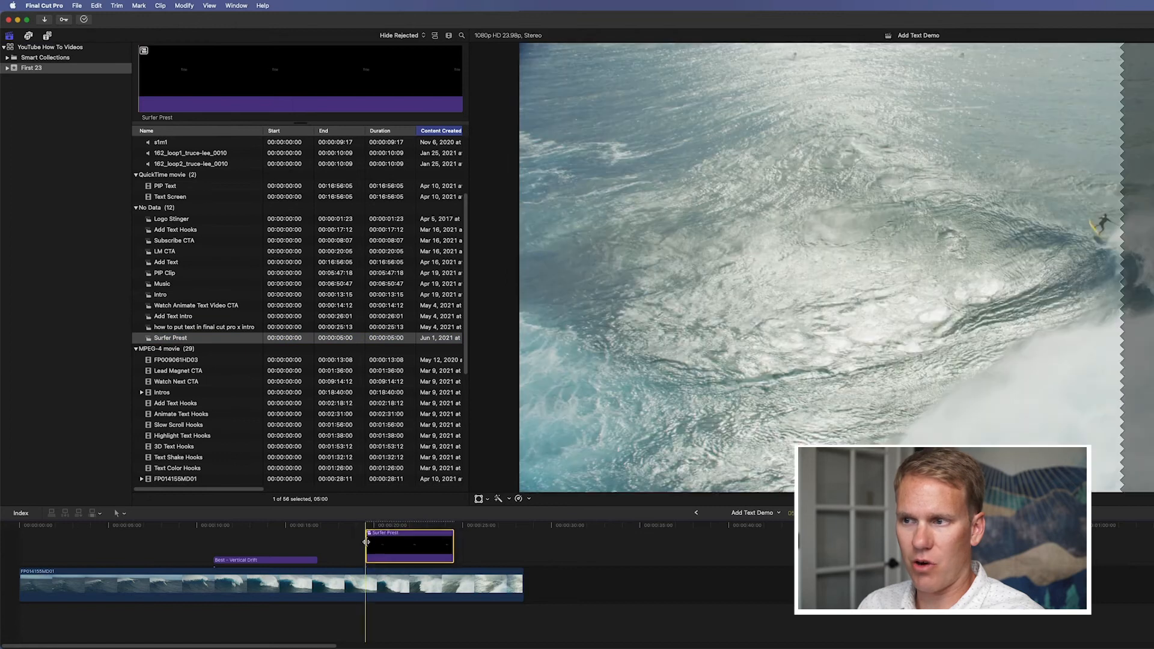
key(space)
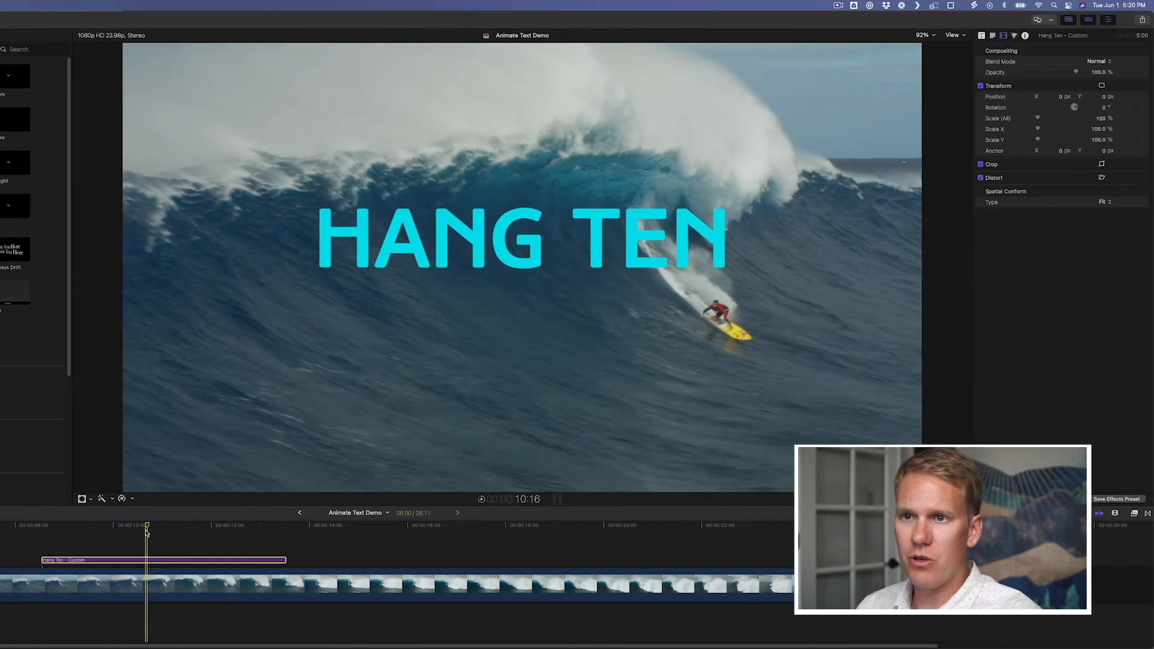
- In Animate Text Demo, add an Opacity keyframe of 0 % at the start of the first Hang Ten title
mouse_move(7, 78)
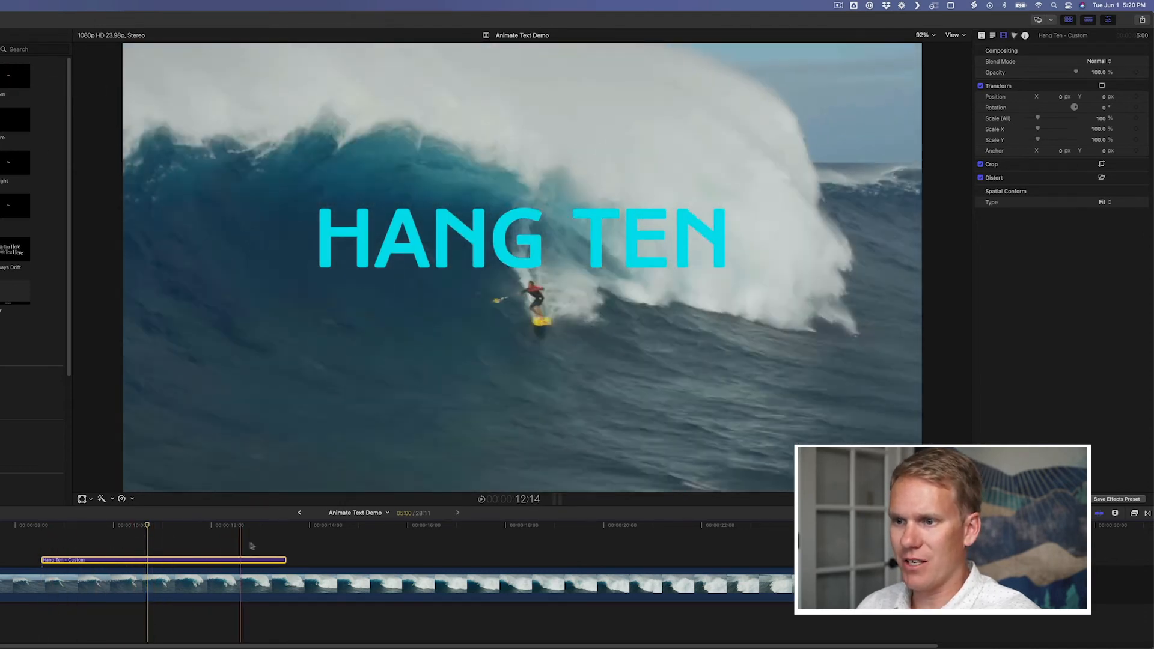
click(159, 543)
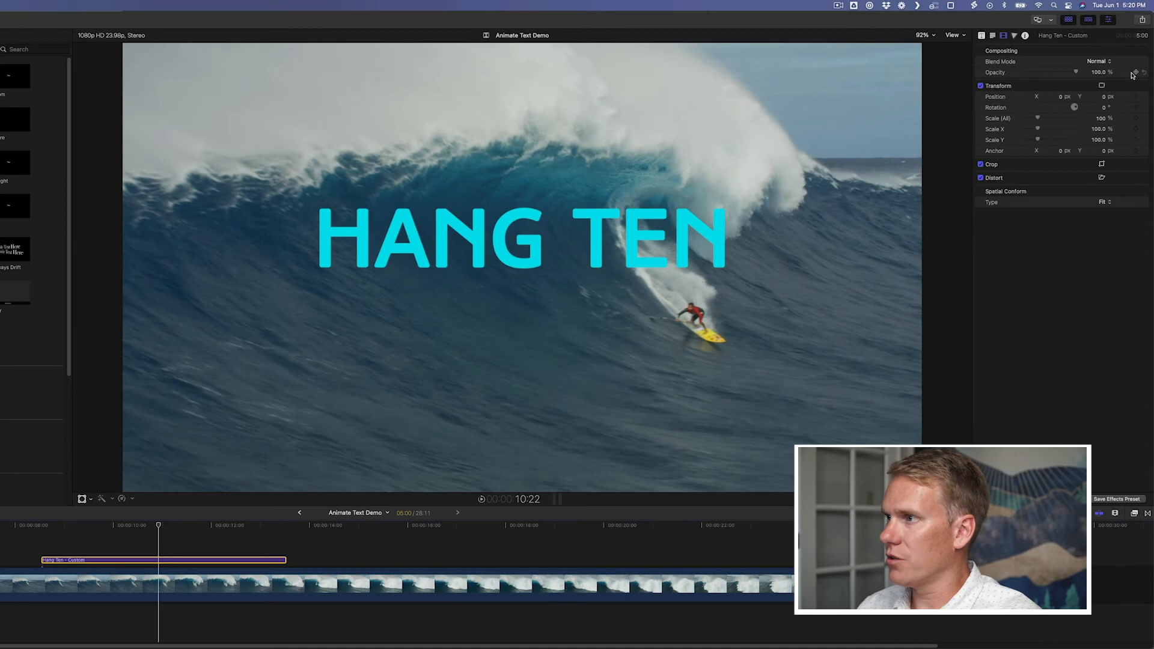
drag(114, 525, 42, 527)
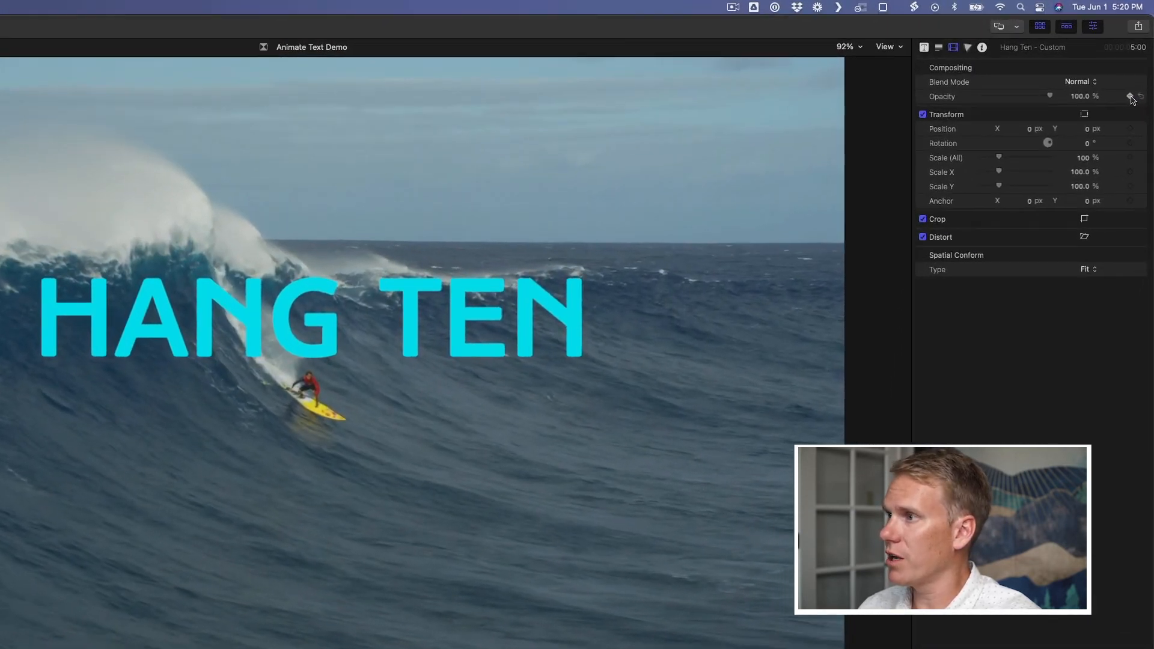
click(1132, 98)
drag(1050, 96, 943, 100)
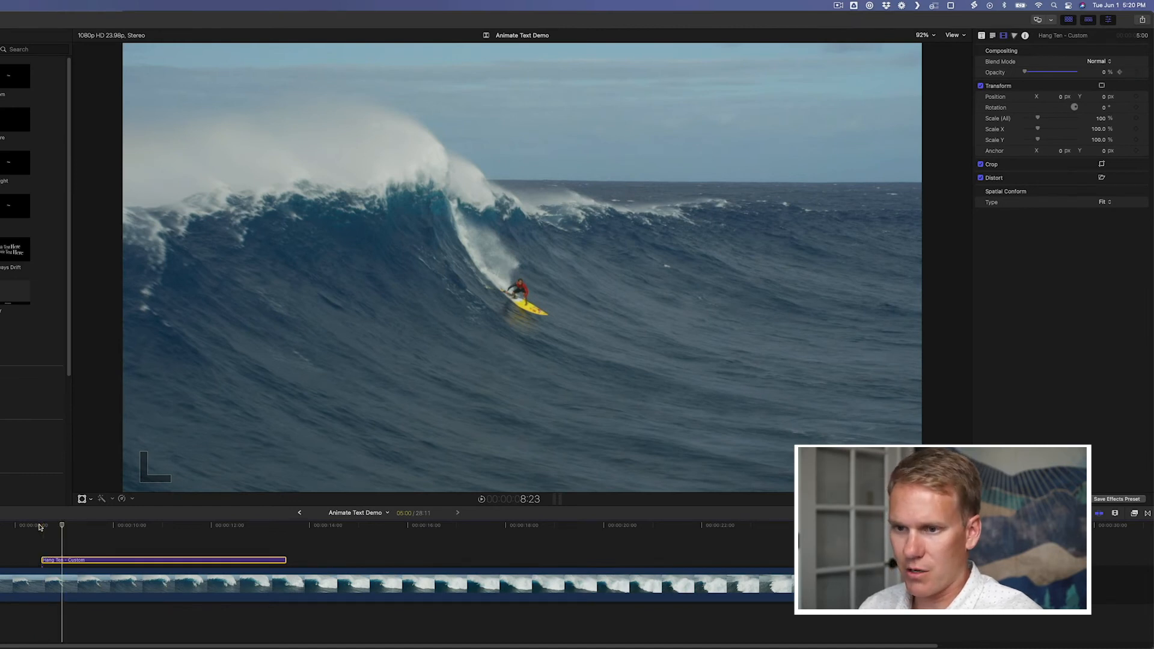
- Set the Hang Ten title's Opacity to 100 % at 9:09 to create the fade-in's second keyframe
key(space)
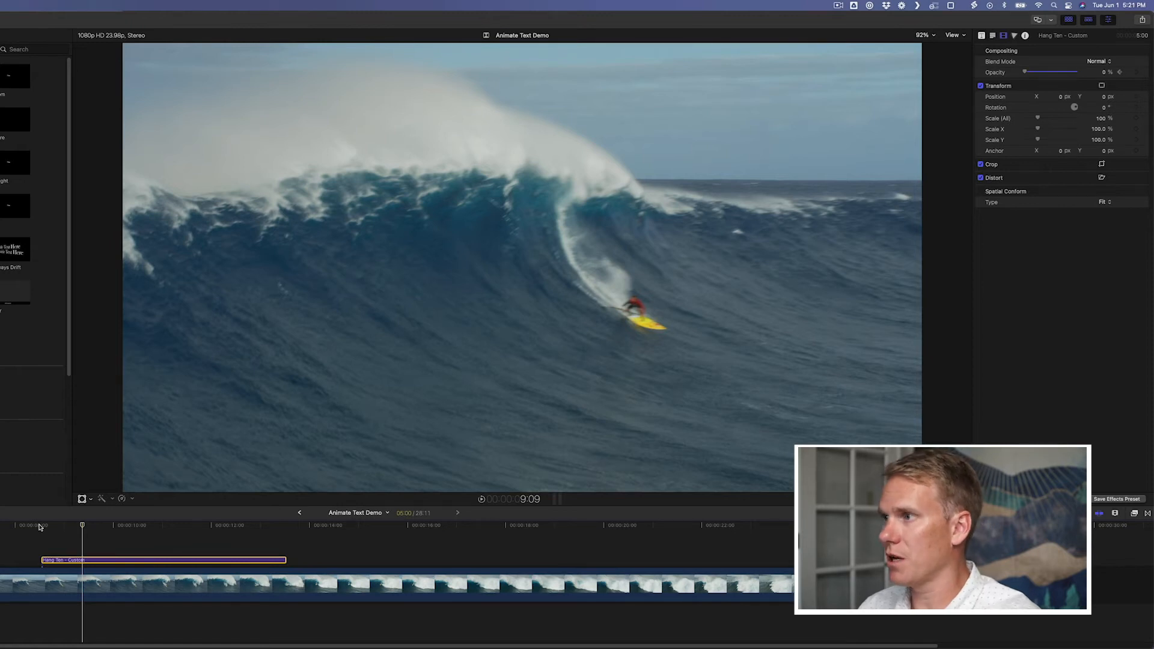
click(1105, 72)
text(100)
key(Return)
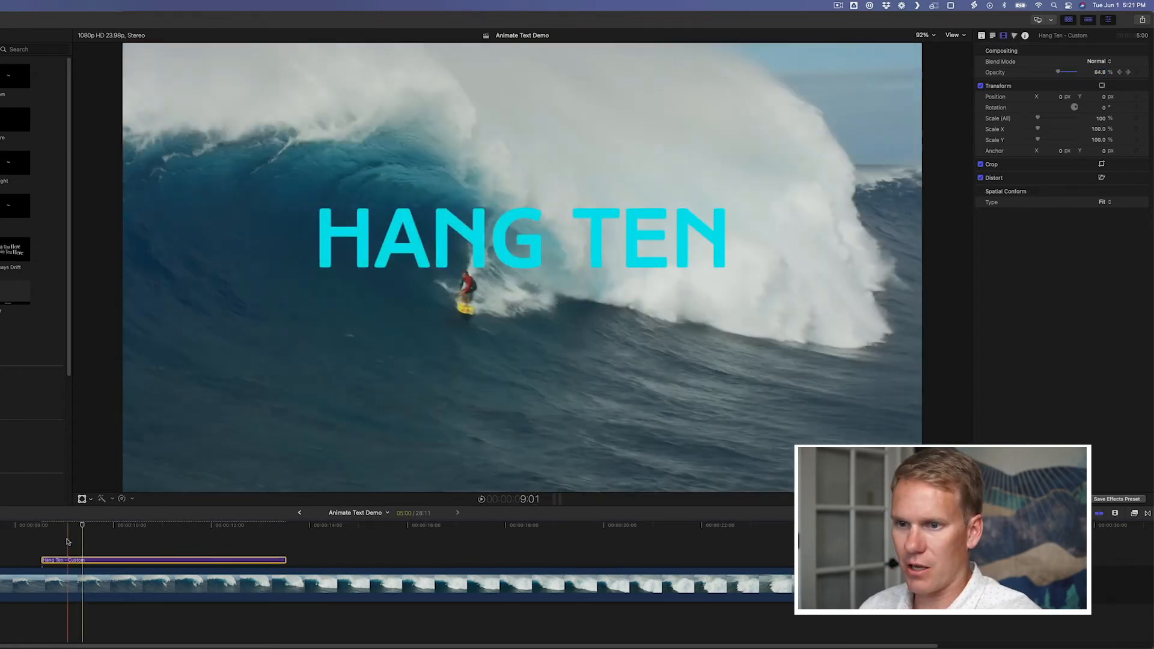
- Play the Hang Ten title from its start to review the opacity fade-in
key(space)
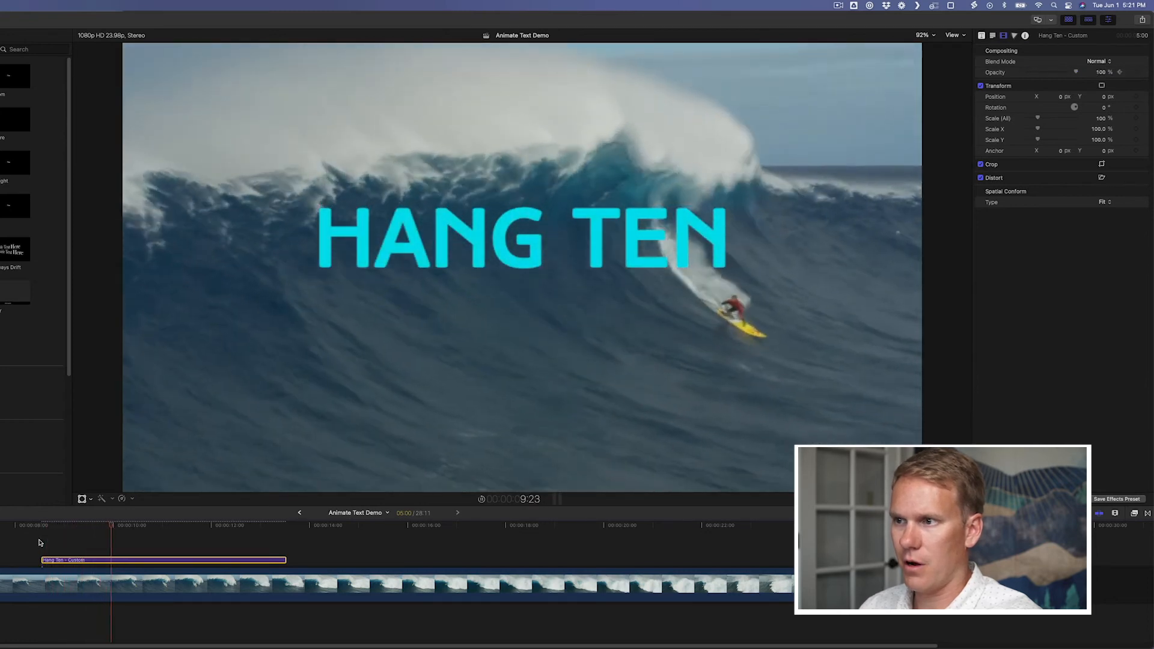
key(space)
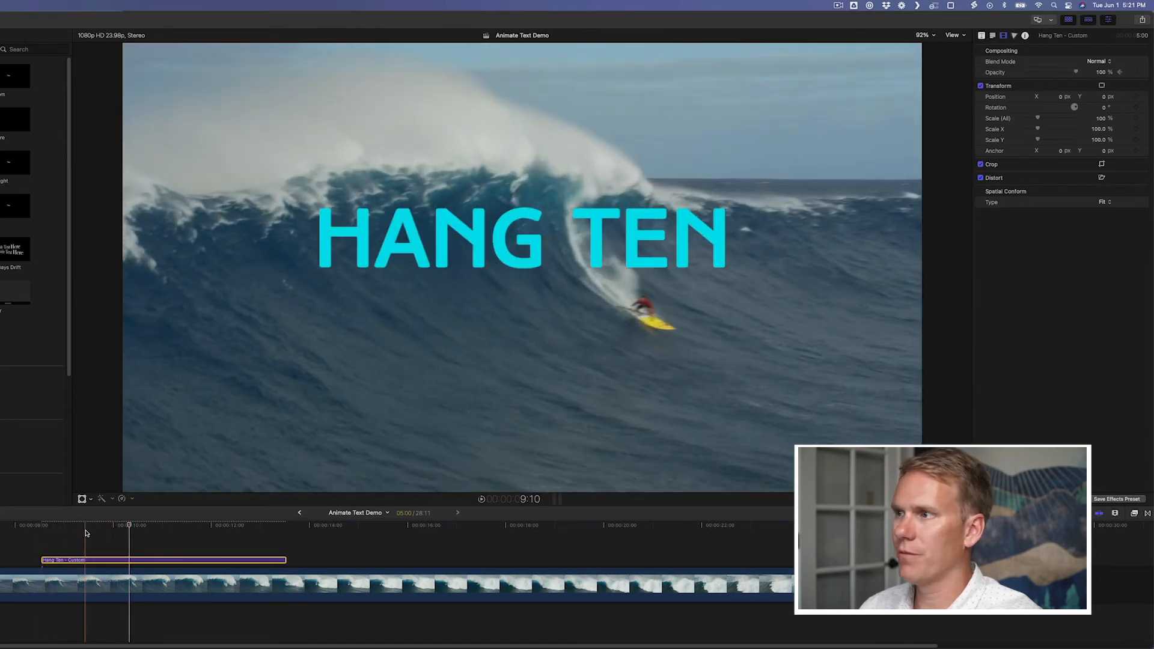
key(space)
key(space)
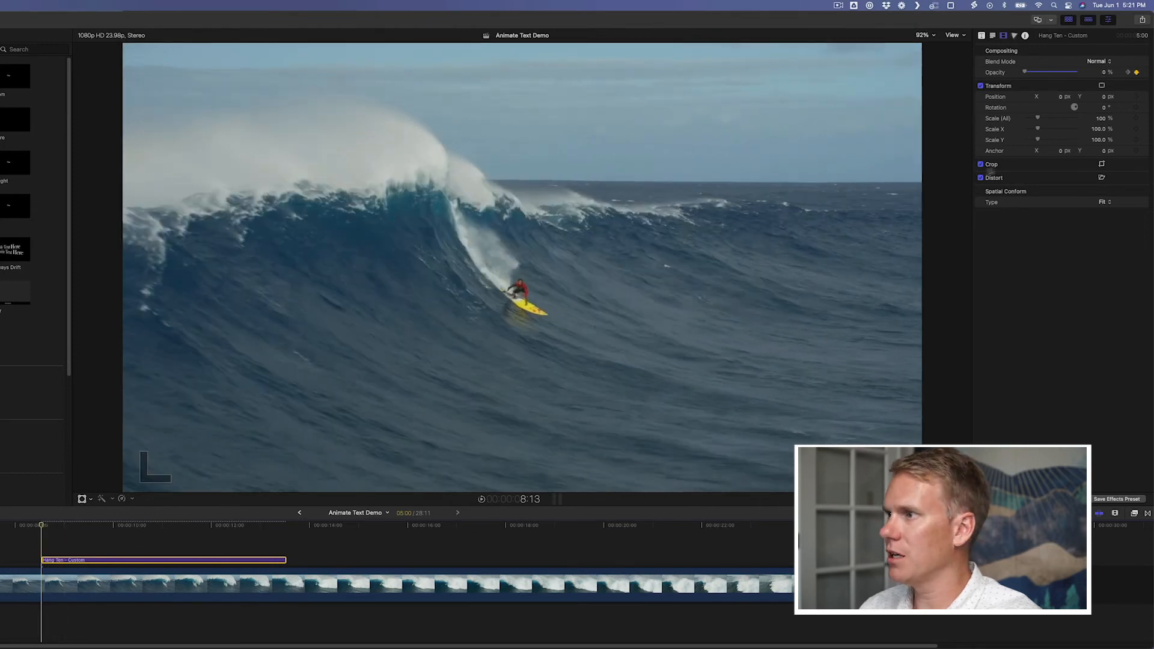
- Keyframe Position and Scale at the title's start, with Position Y at -75 px and Scale (All) at 25 %
click(1137, 97)
click(1137, 119)
click(1137, 139)
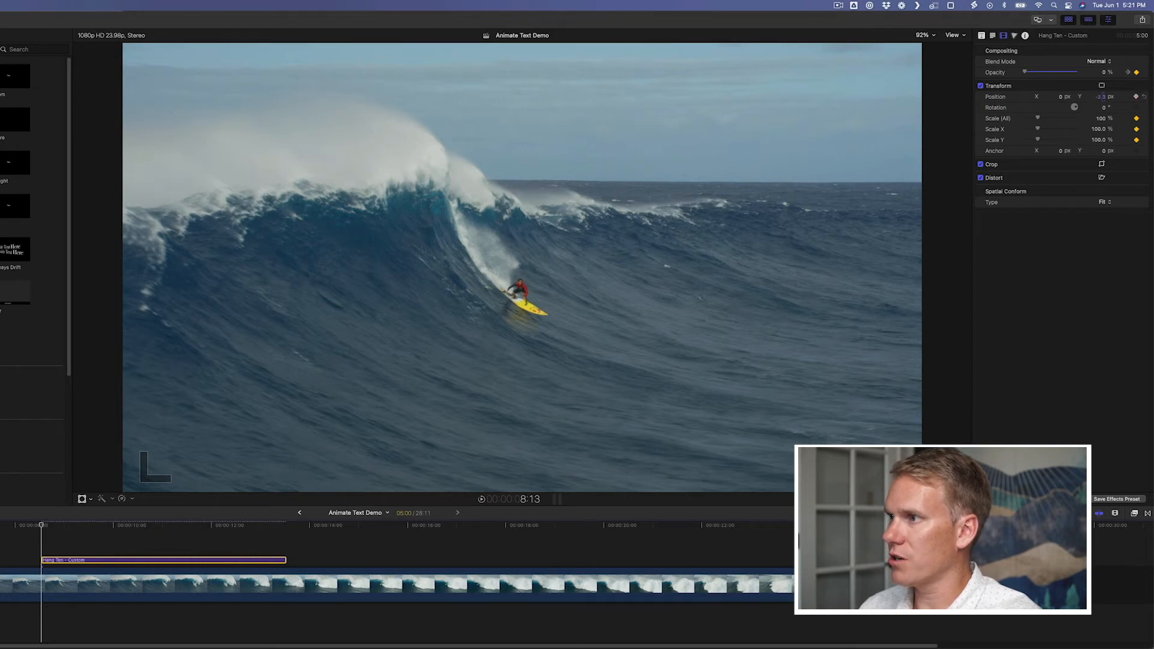
click(1103, 96)
text(-)
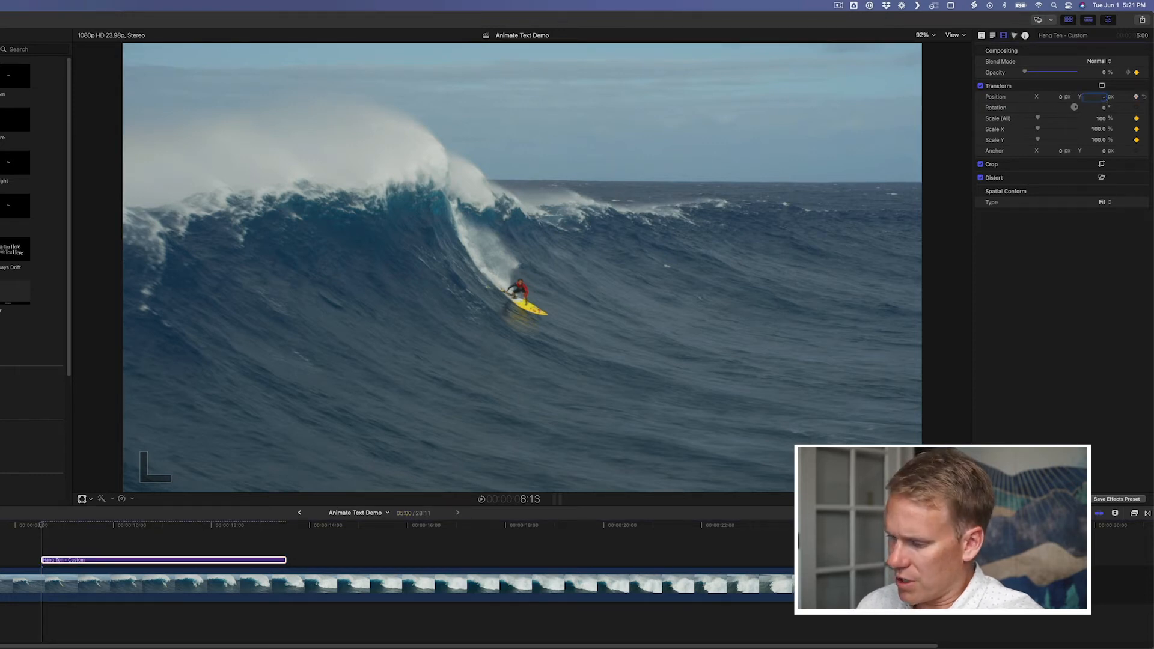
click(1101, 119)
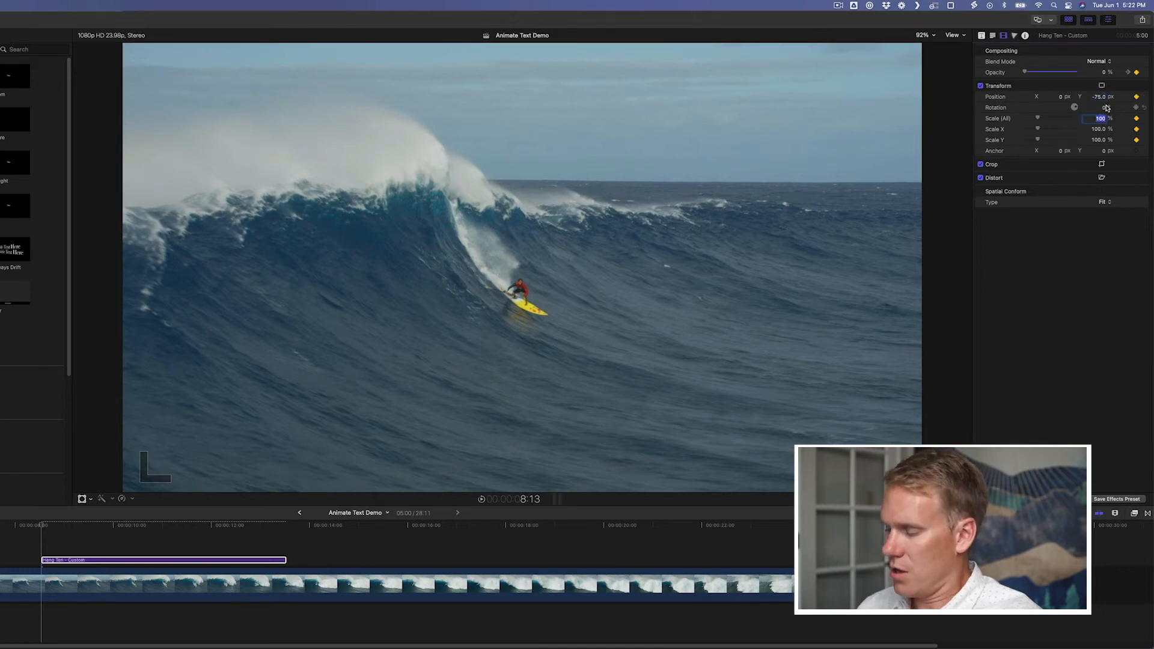
text(25)
key(Return)
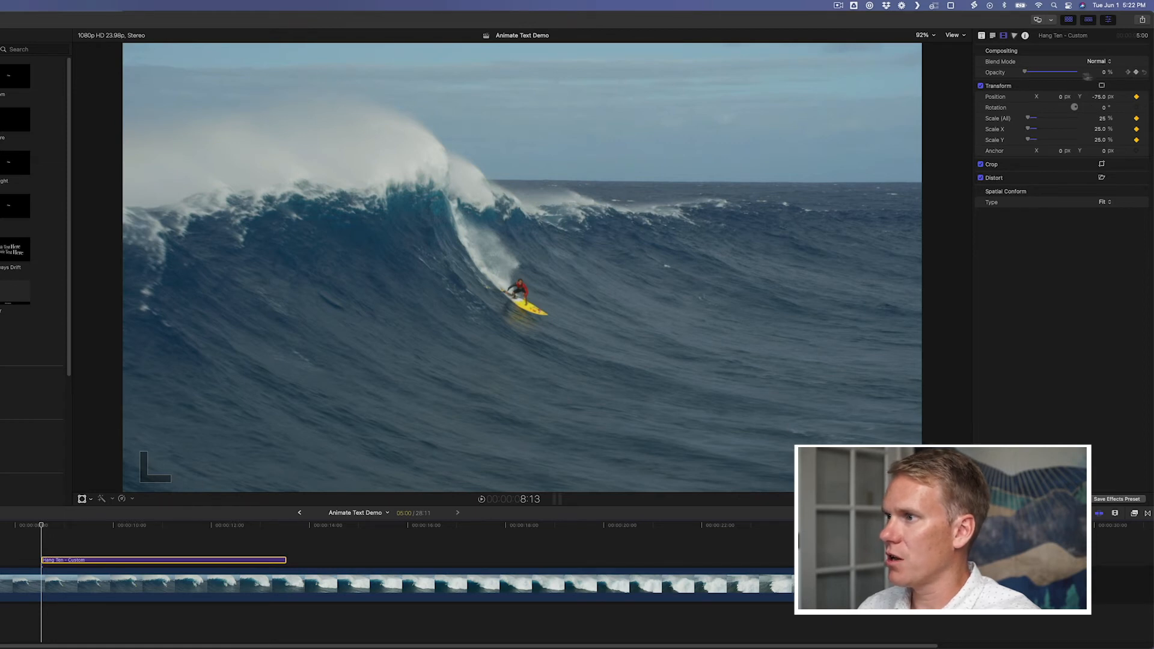
- Add second keyframes to the Hang Ten title at 9:09, with Position Y at 0 px and Scale (All) at 100 %
click(1129, 74)
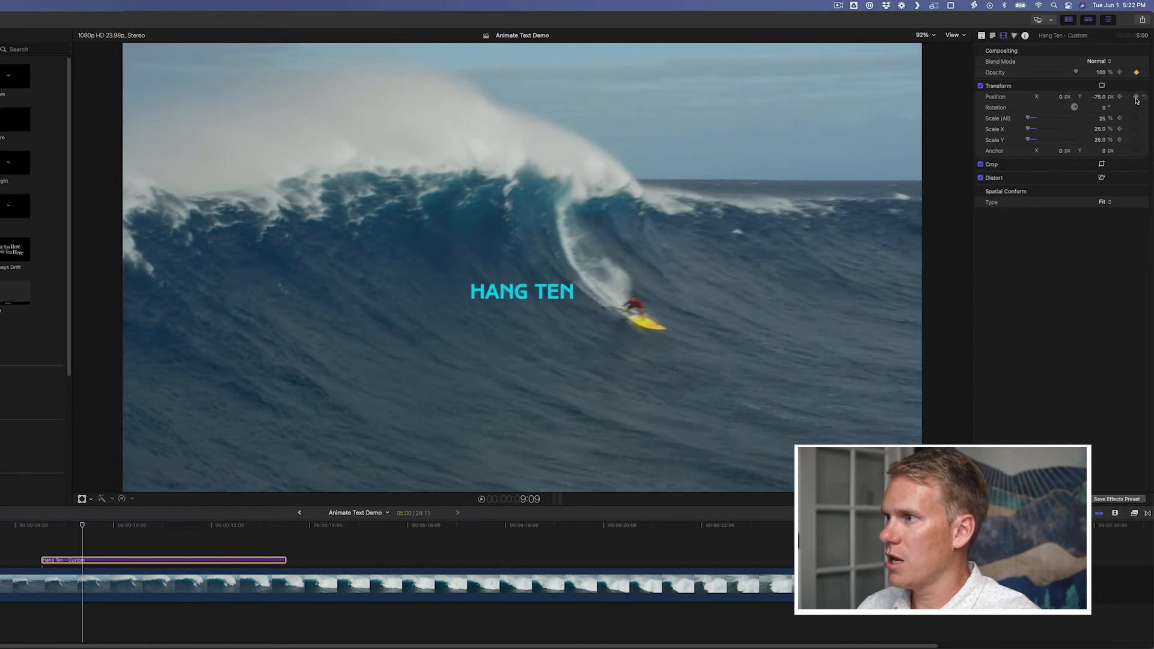
click(1098, 97)
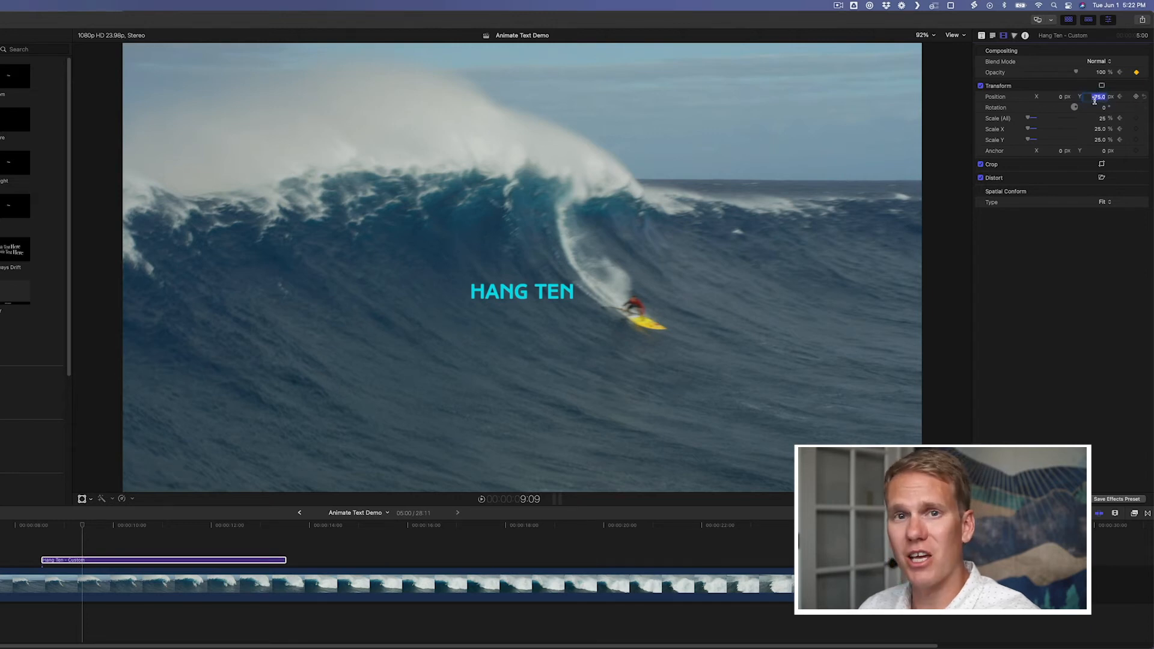
text(0)
key(Return)
click(1102, 119)
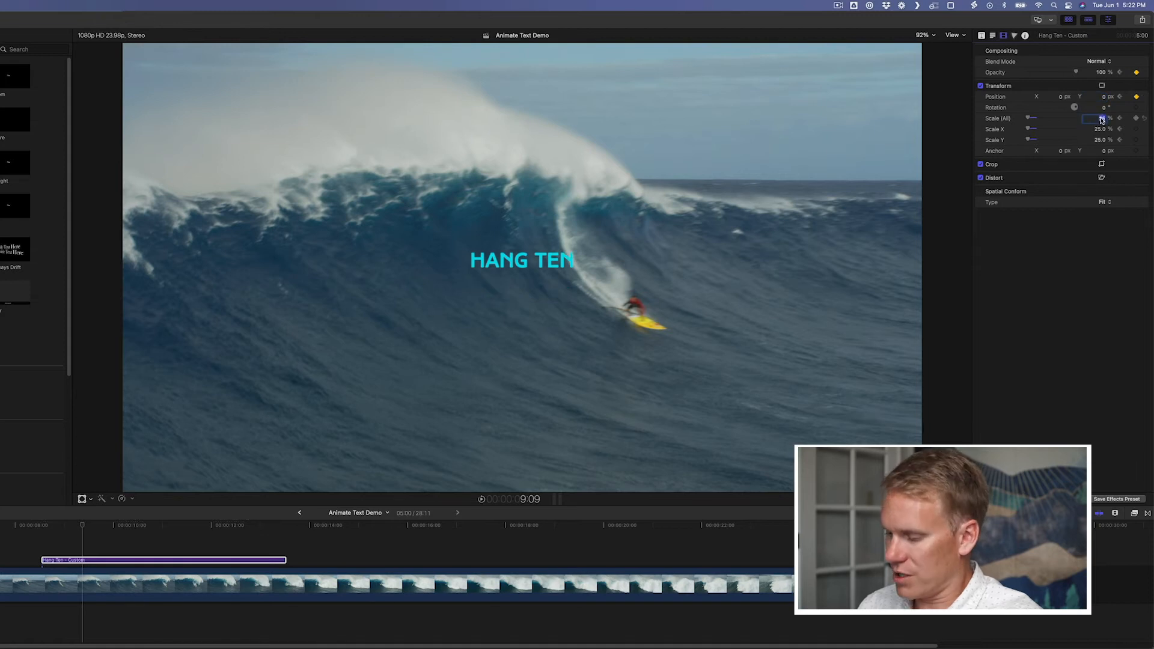
text(10)
key(Return)
- Set the title's starting keyframes to Scale (All) 10 % and Position Y -150 px, and play back the animation
key(Up)
click(1104, 119)
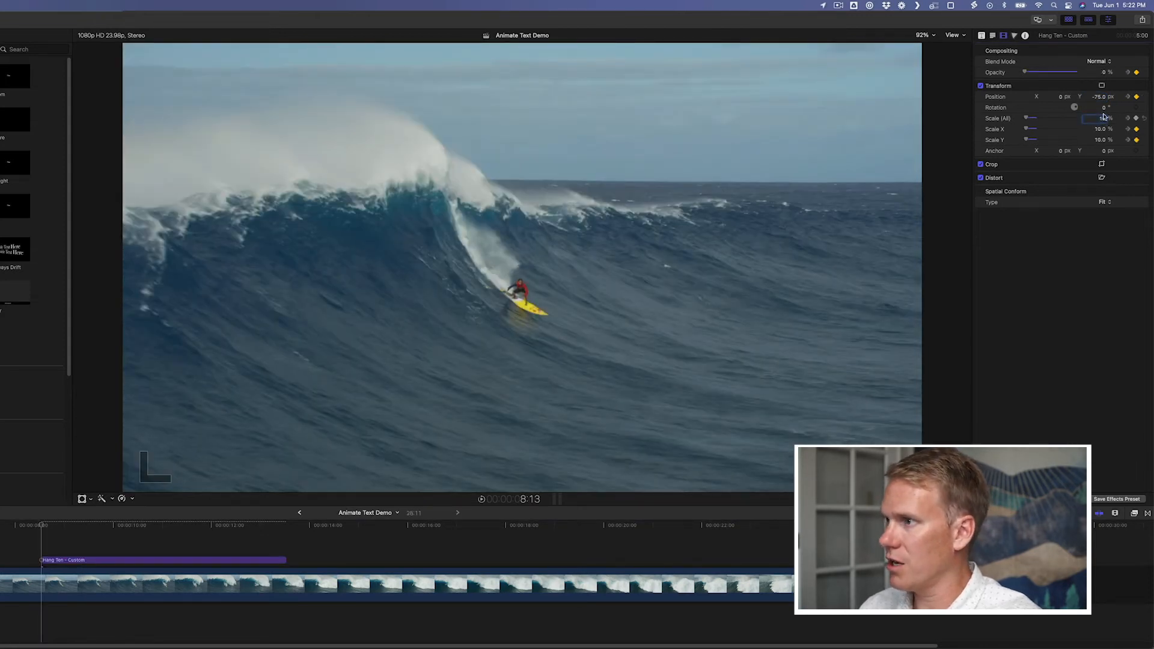
click(1099, 98)
text(-)
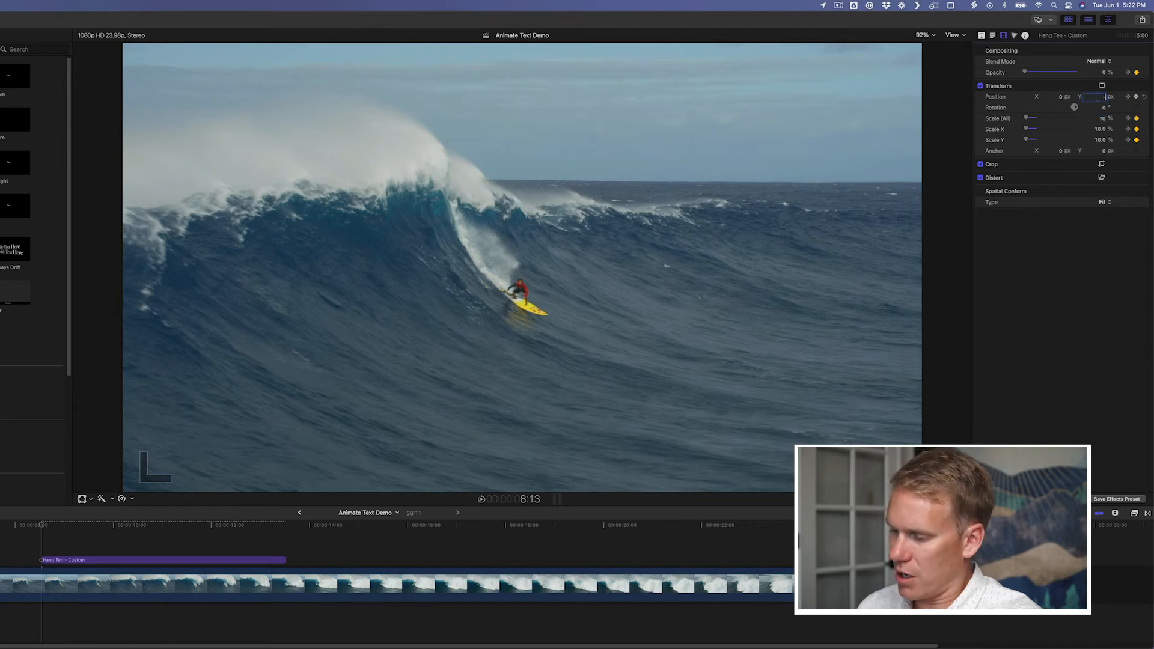
key(space)
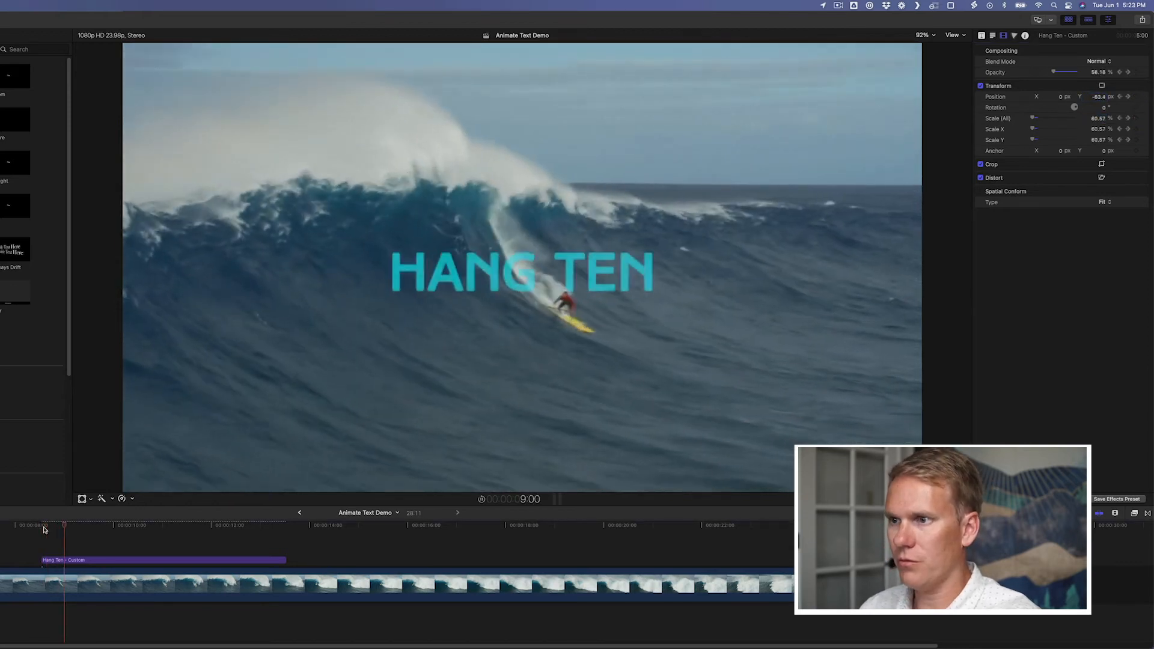
key(space)
- Show the Hang Ten title's Video Animation and limit its Transform keyframe track to Position
click(132, 565)
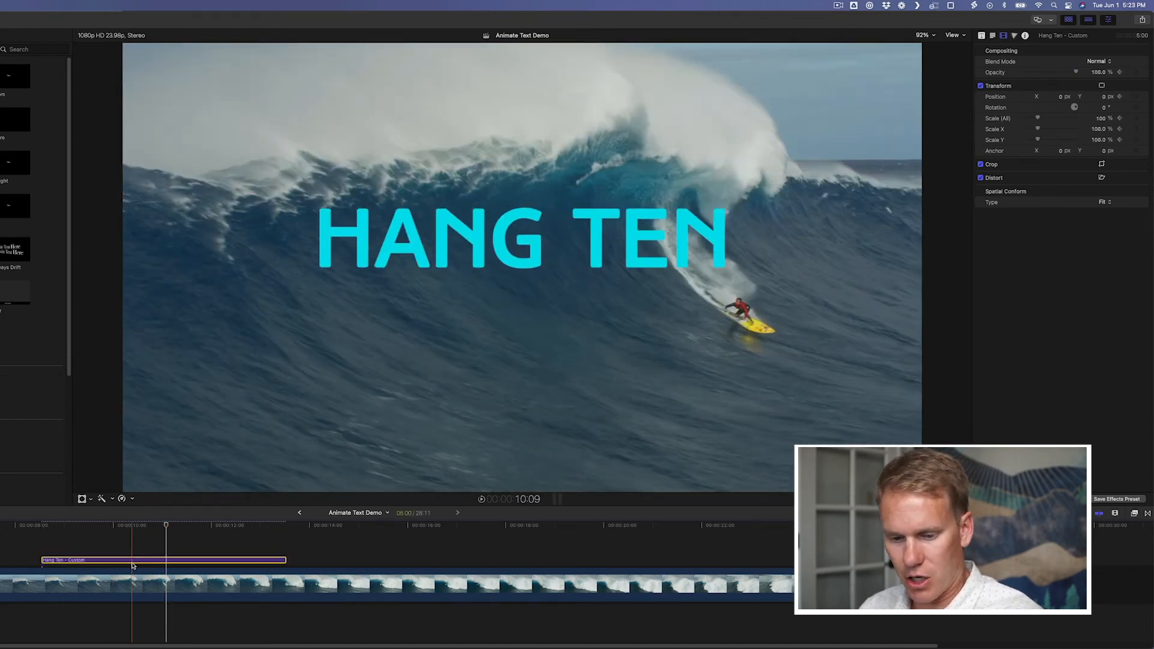
key(ctrl+v)
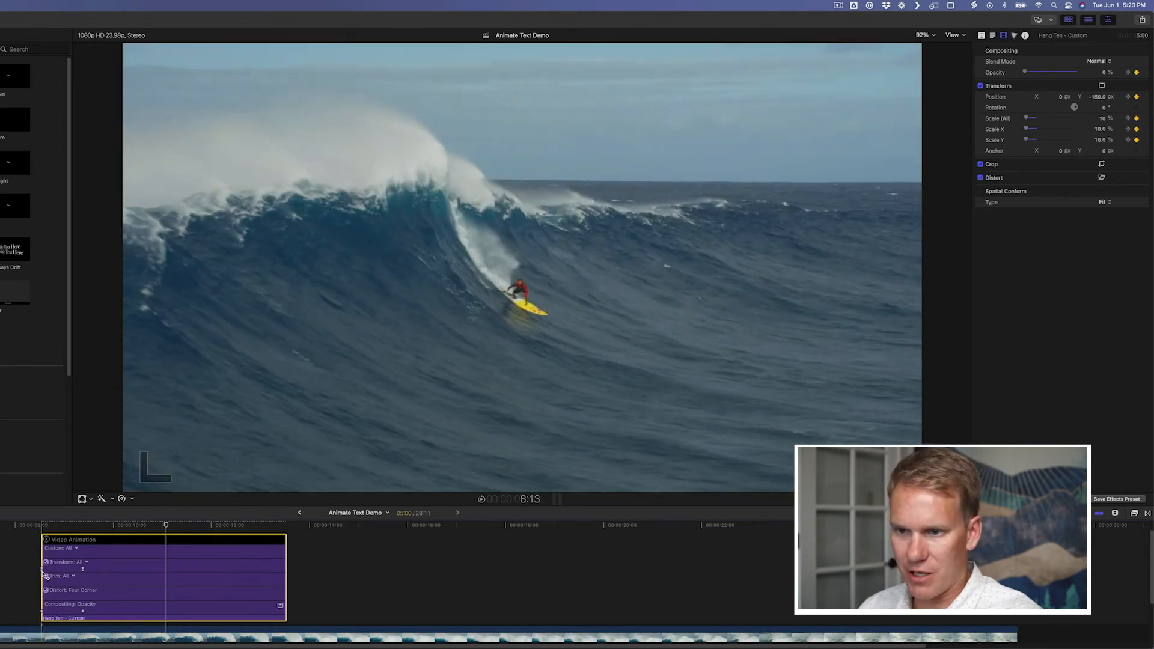
scroll(84, 578, down, 1)
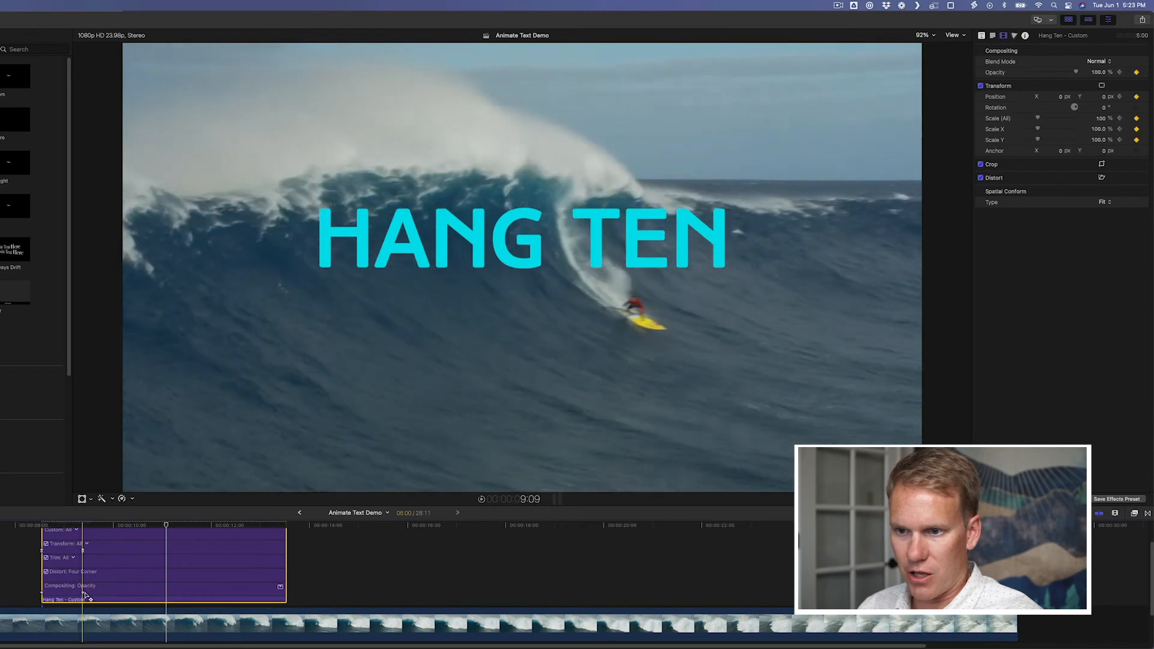
click(87, 544)
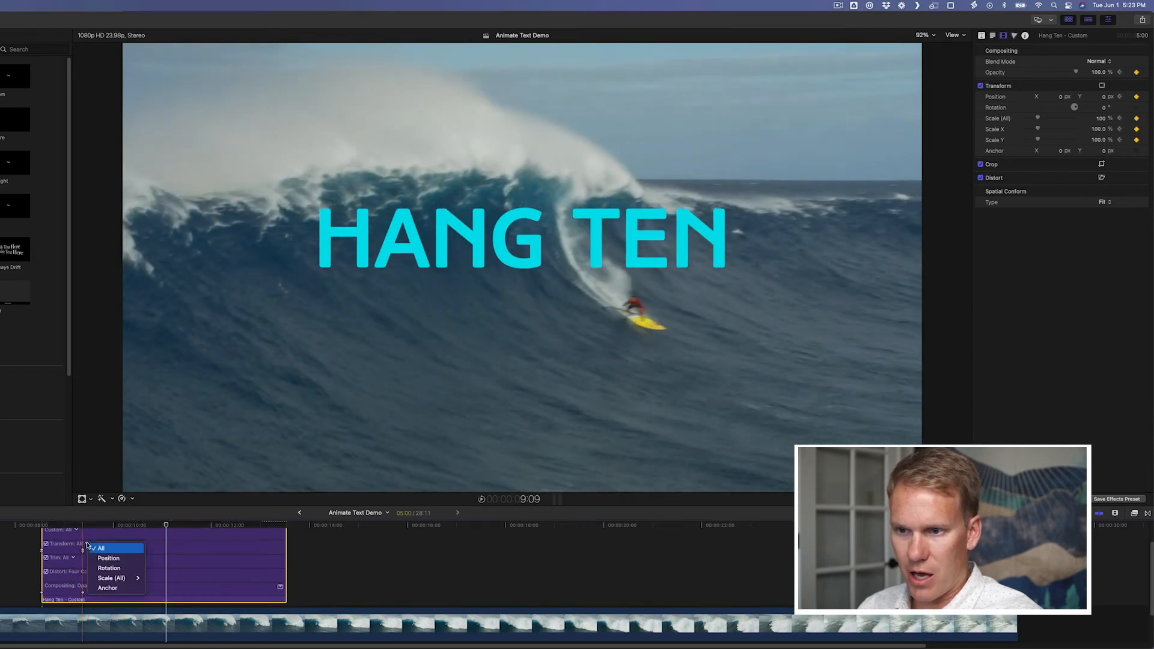
mouse_move(121, 580)
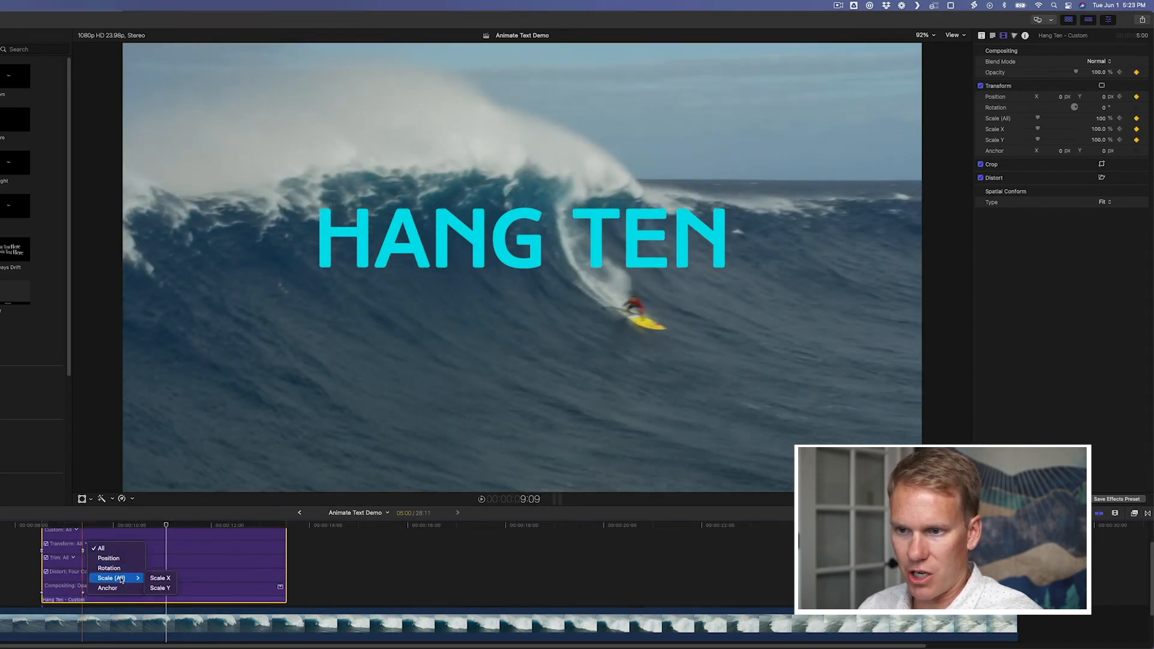
click(100, 549)
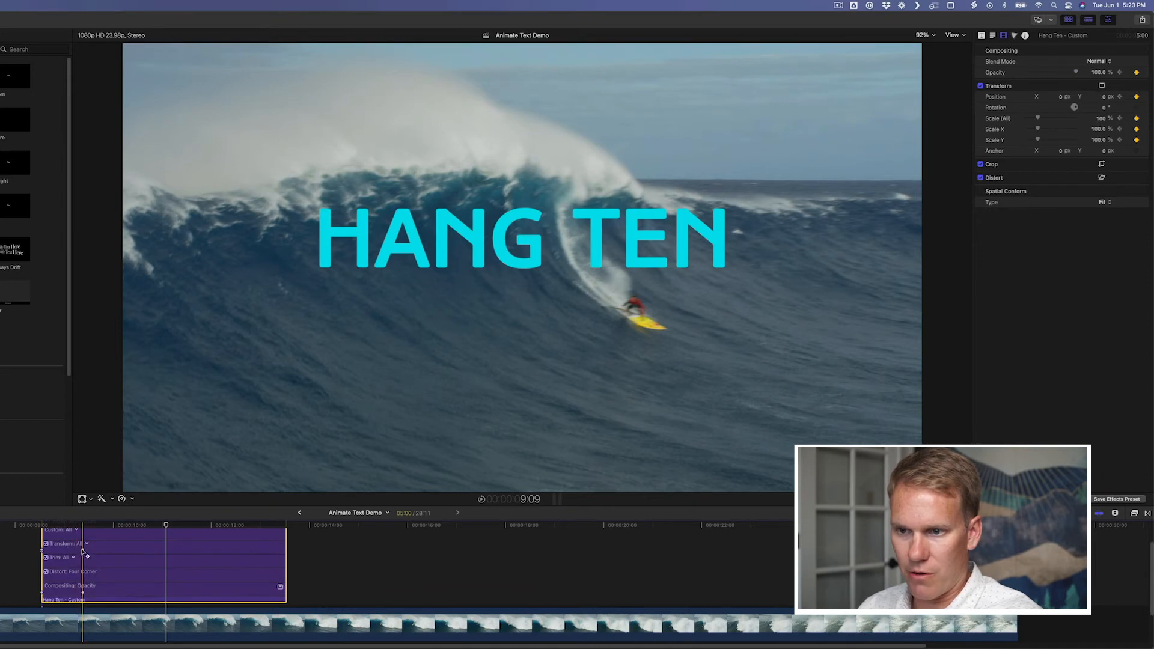
click(86, 545)
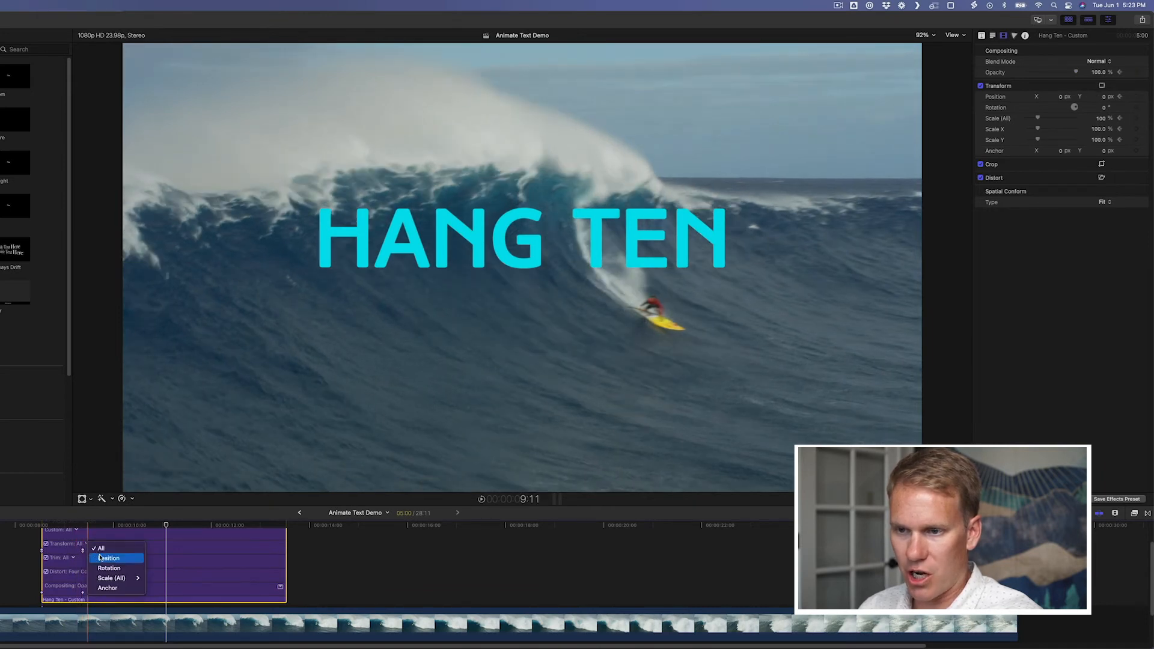
click(101, 559)
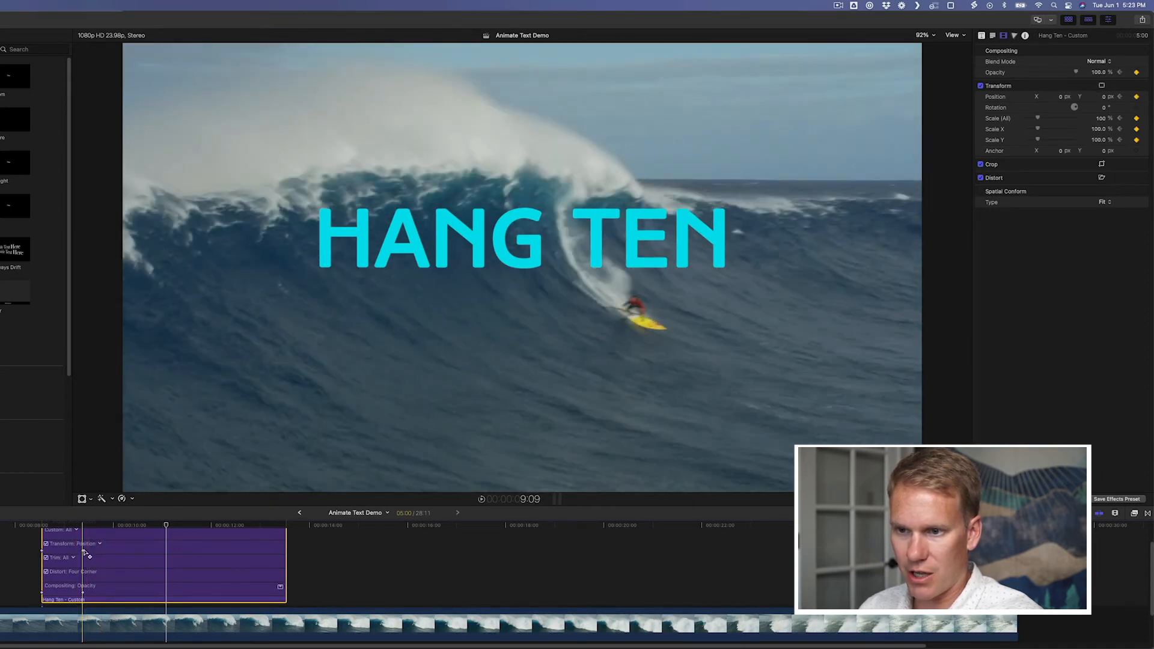
- Retime the title's second Position keyframe from 9:09 to about 11:15, playing back the slower move
drag(85, 553, 117, 551)
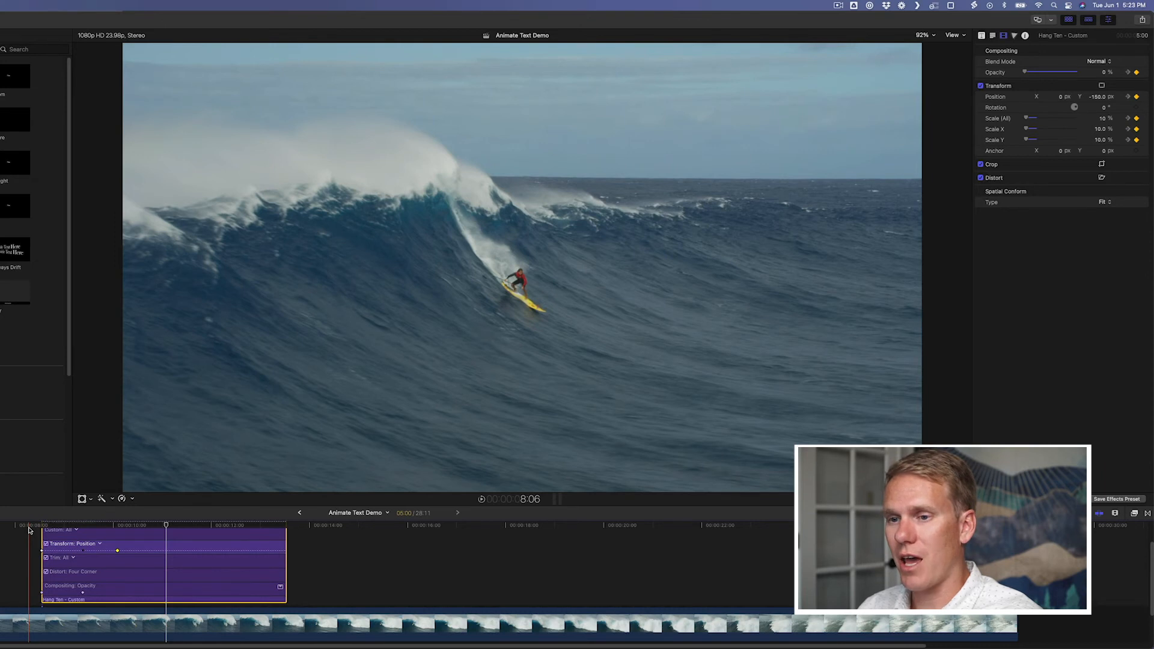
key(space)
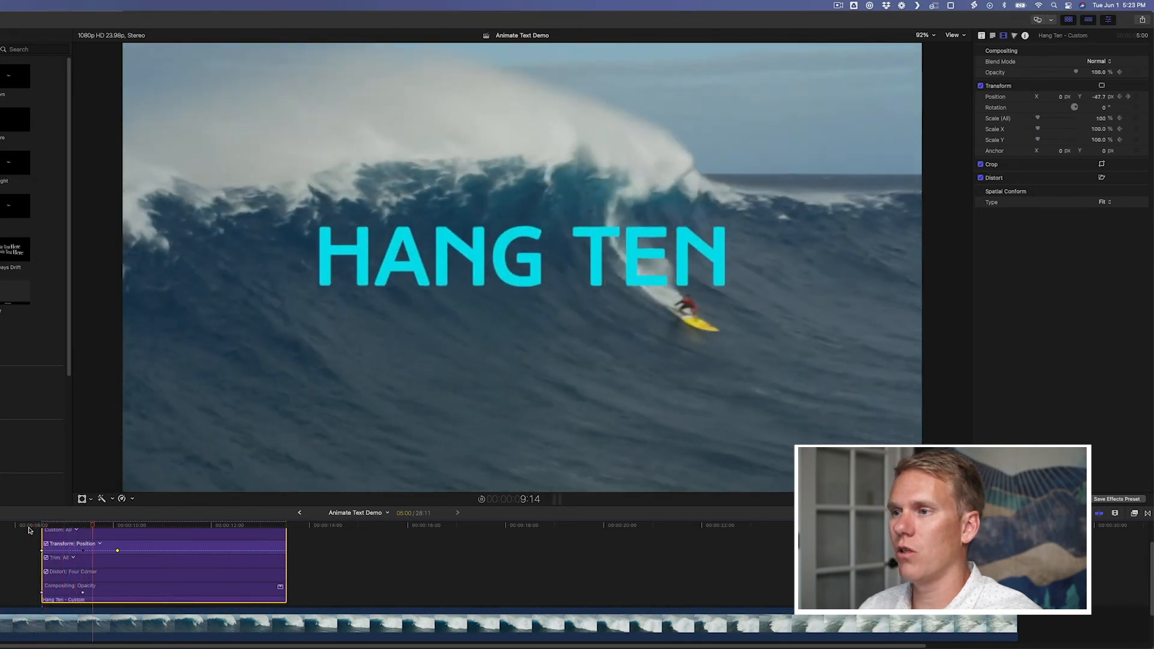
drag(118, 550, 193, 550)
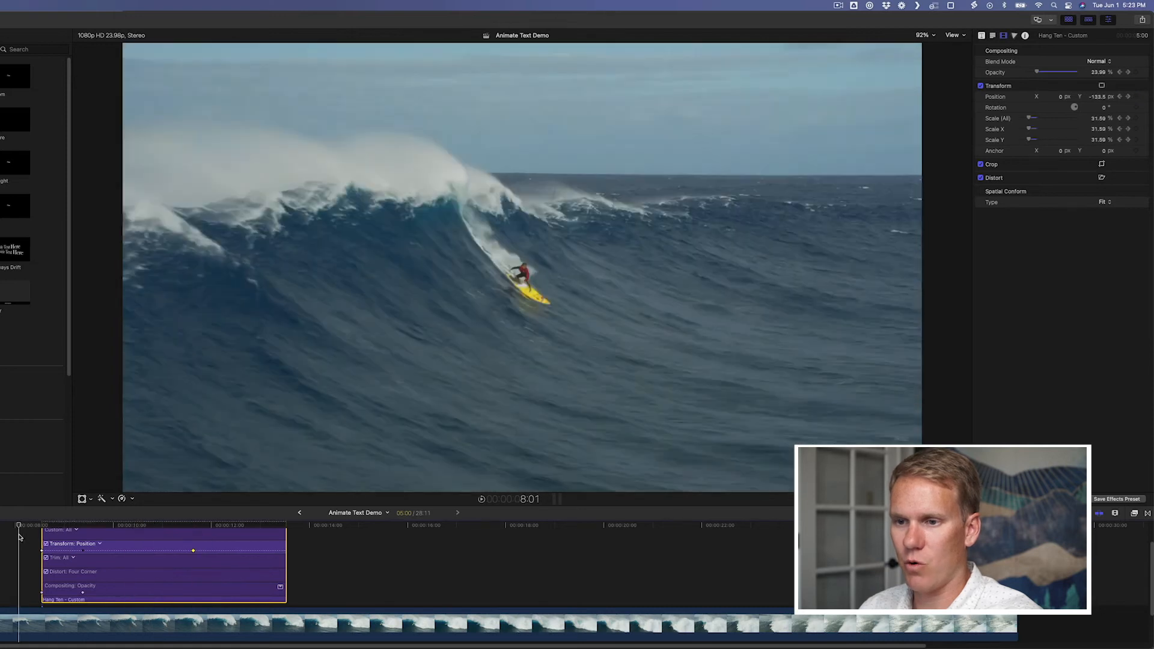
key(space)
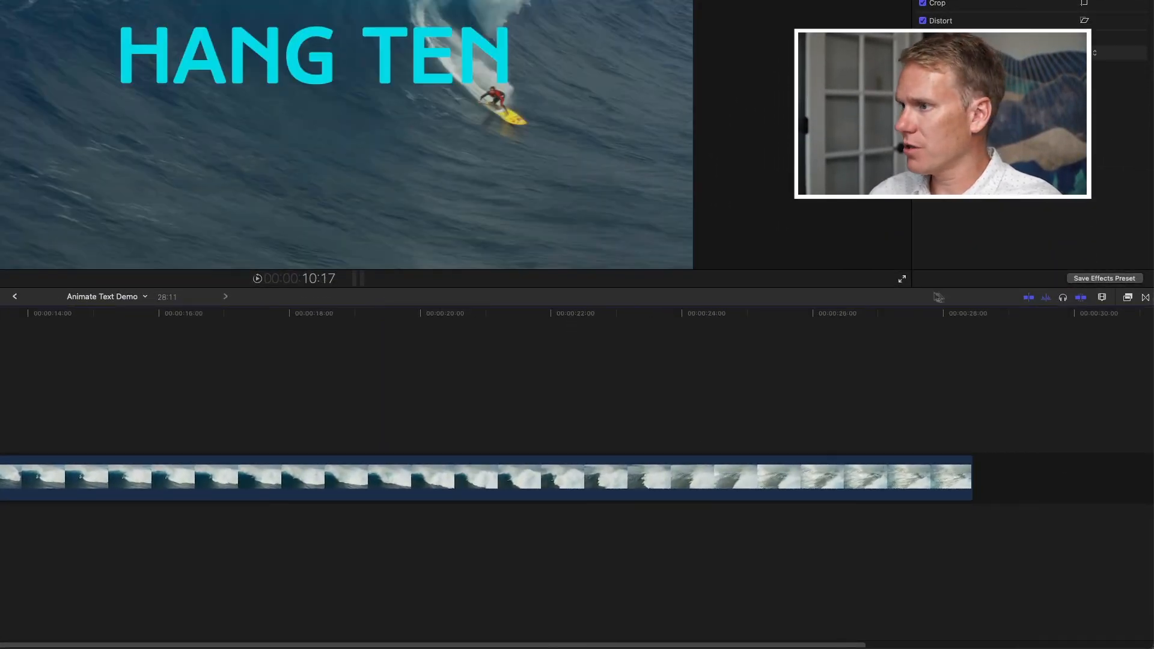
- Apply the Water Pane effect from the Distortion category to the Hang Ten title
click(1129, 298)
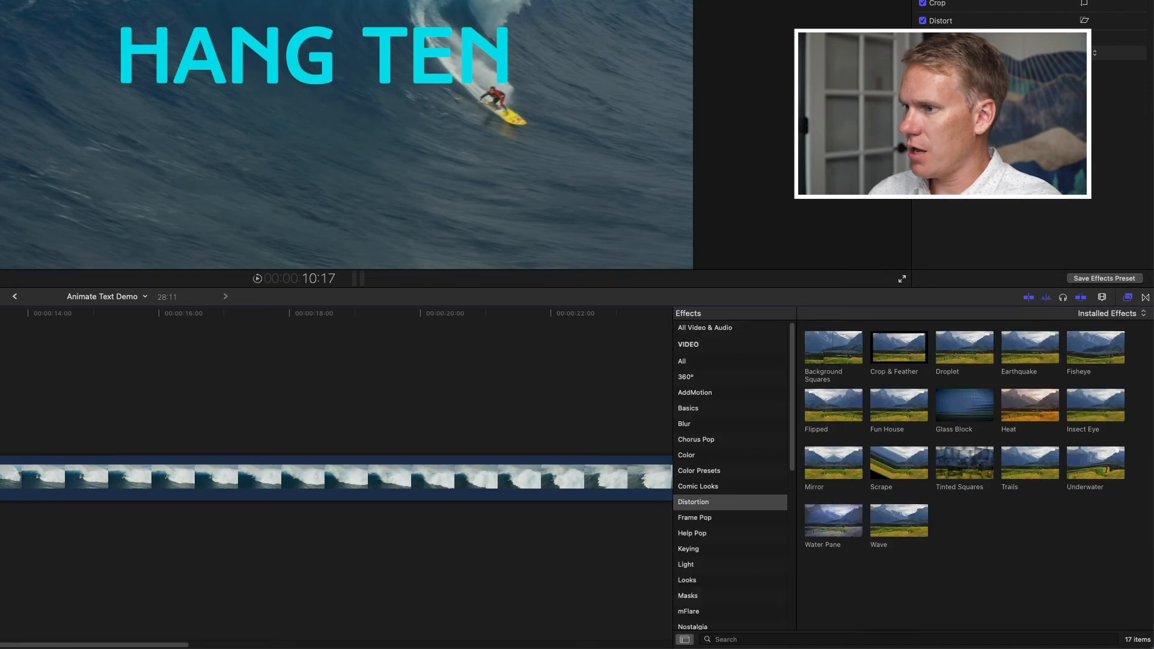
scroll(762, 443, down, 8)
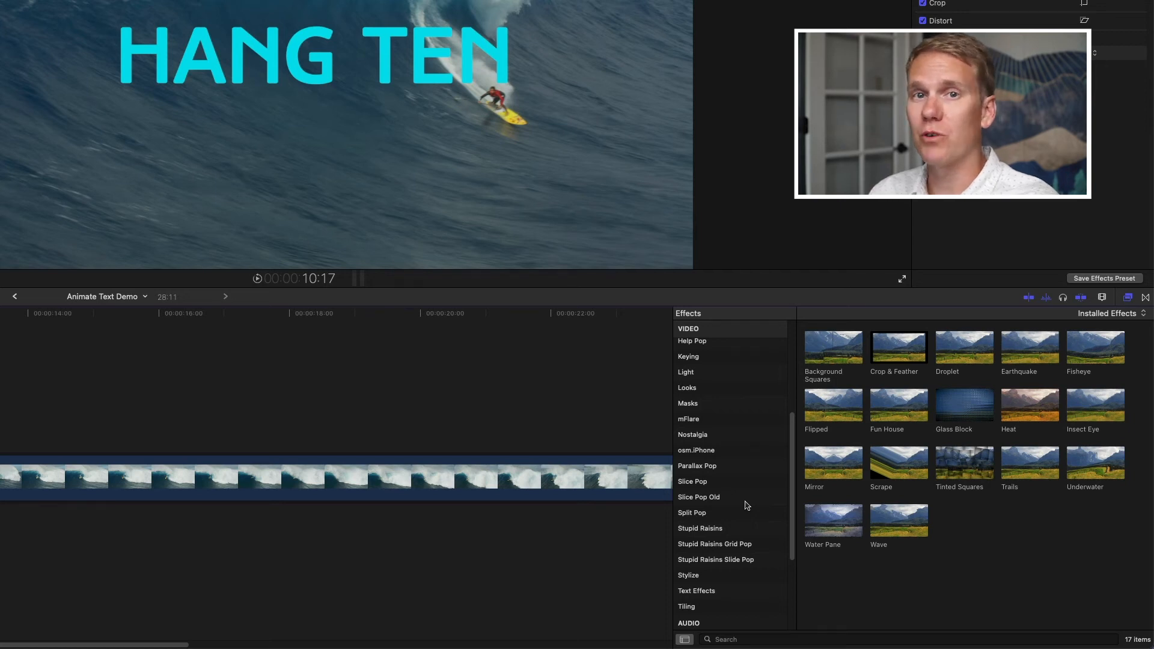
scroll(747, 505, up, 6)
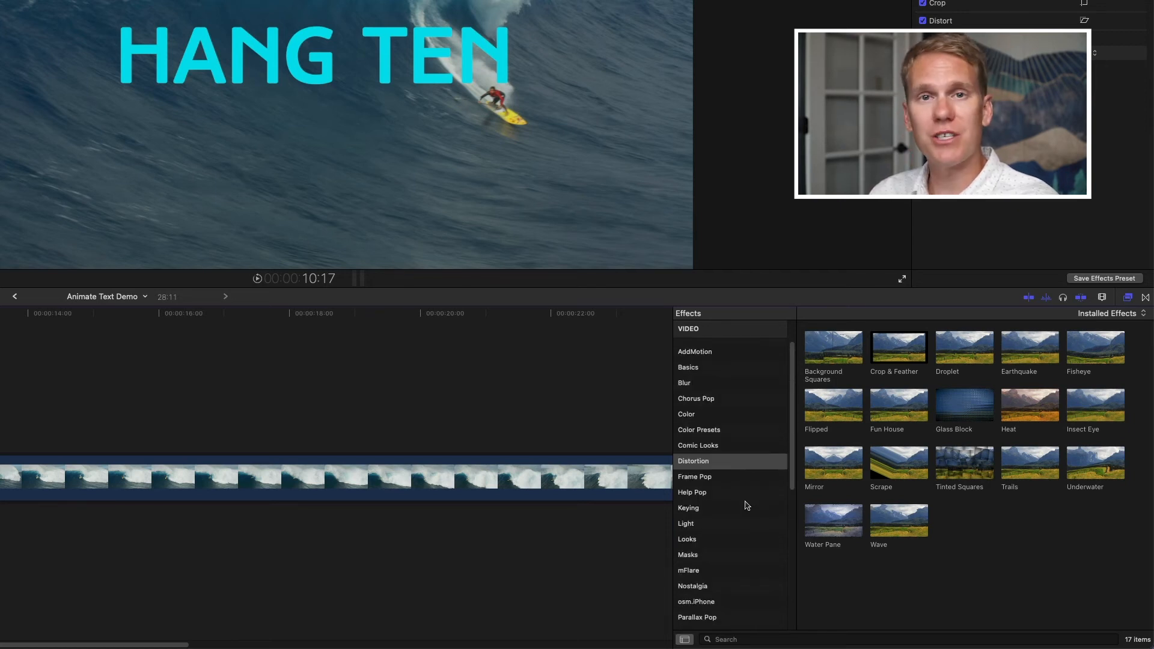
click(740, 468)
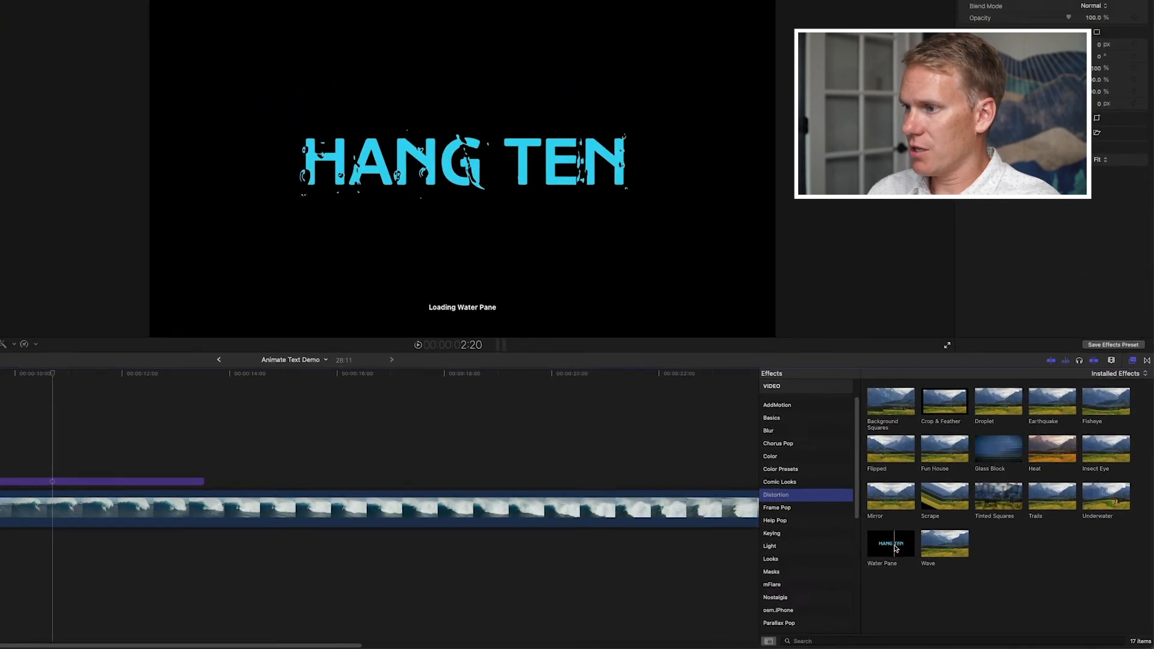
drag(841, 527, 770, 460)
drag(866, 512, 167, 498)
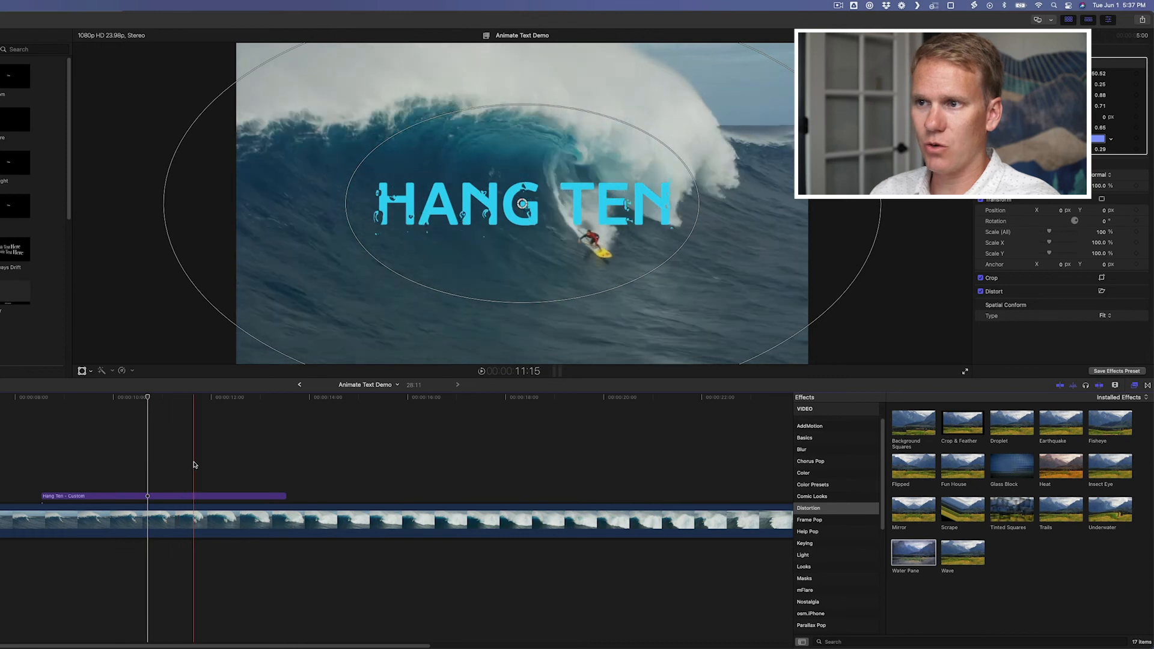
- Change the title's Water Pane Tint Color to the cyan sampled from the lettering, darkened to a deep teal
click(165, 466)
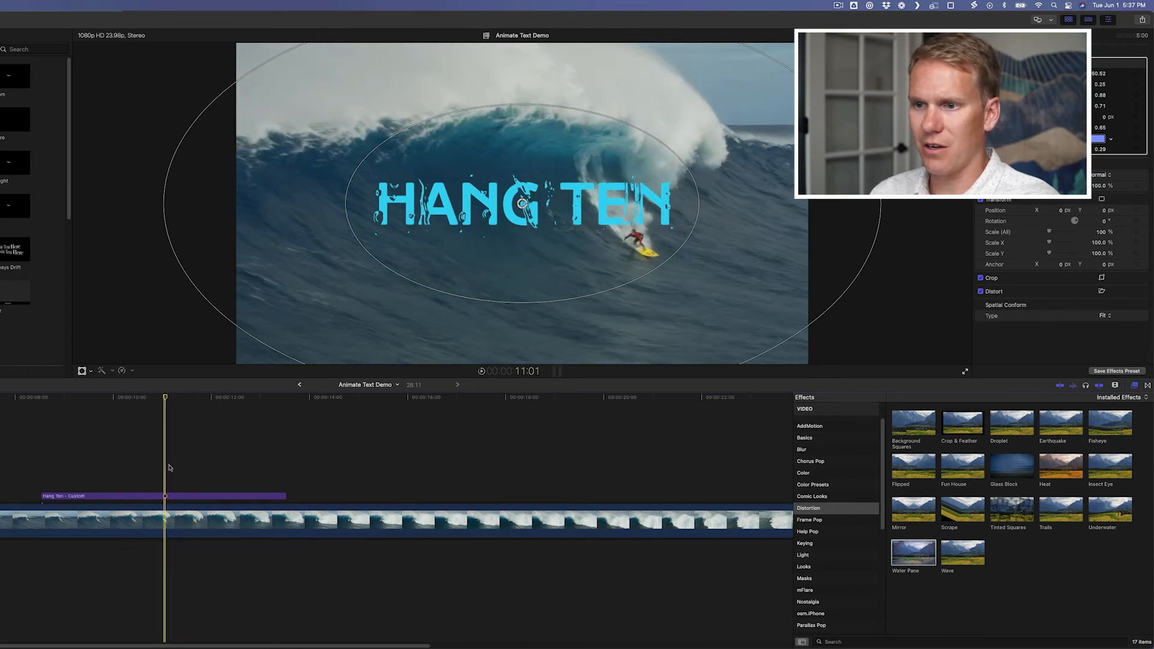
click(175, 494)
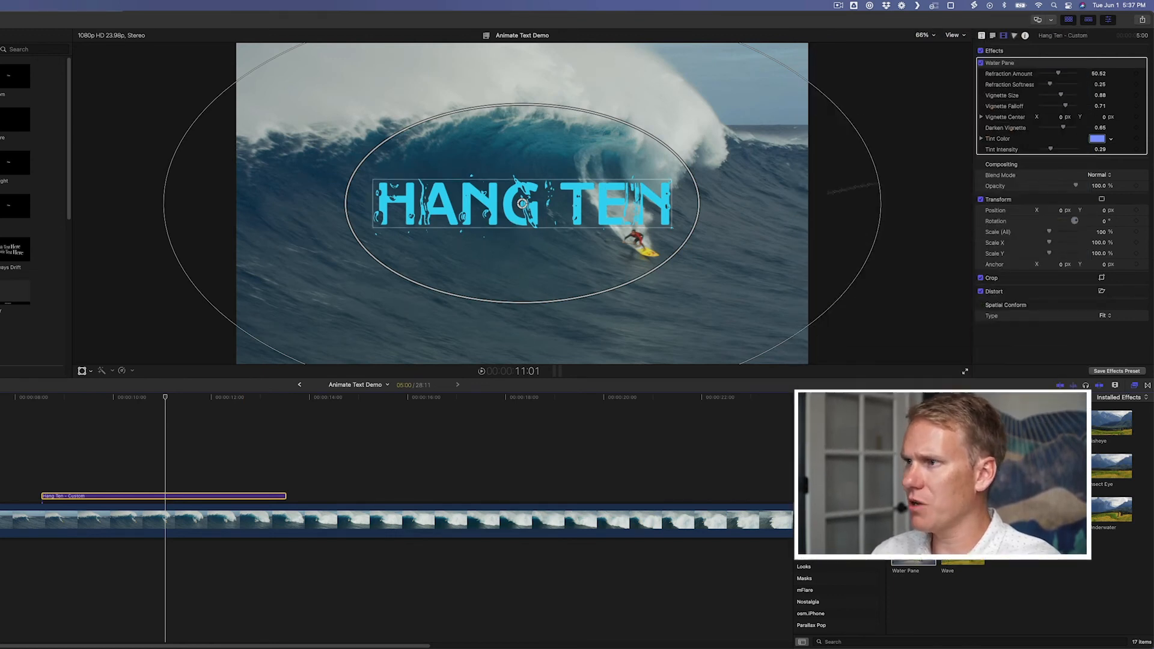
click(1096, 139)
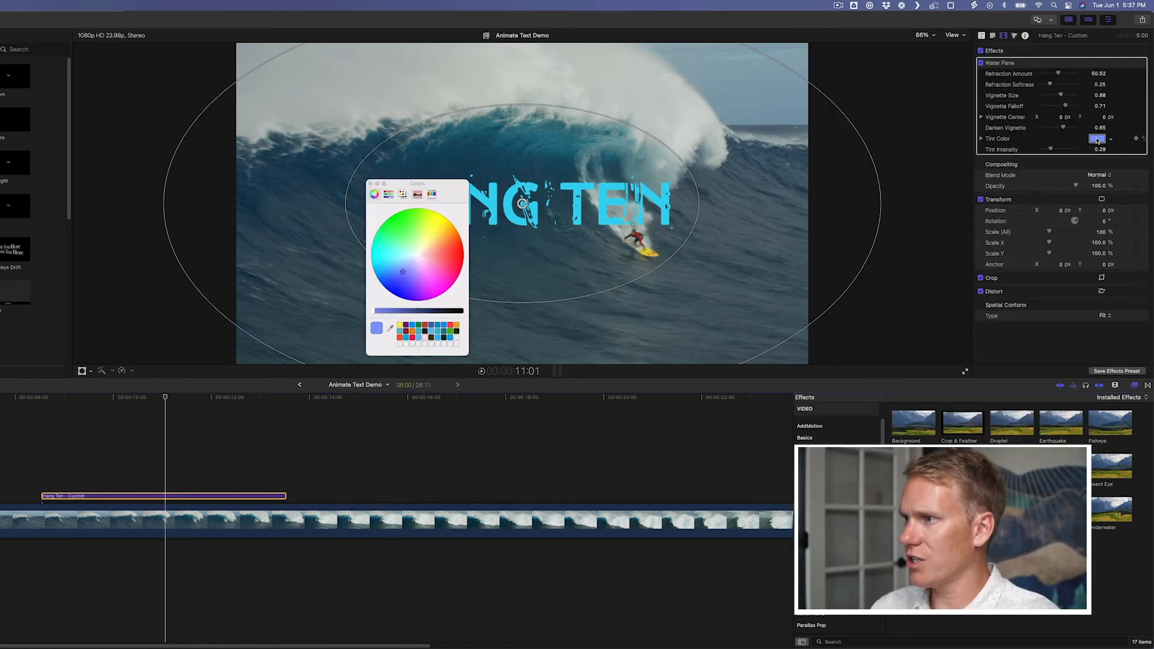
click(390, 329)
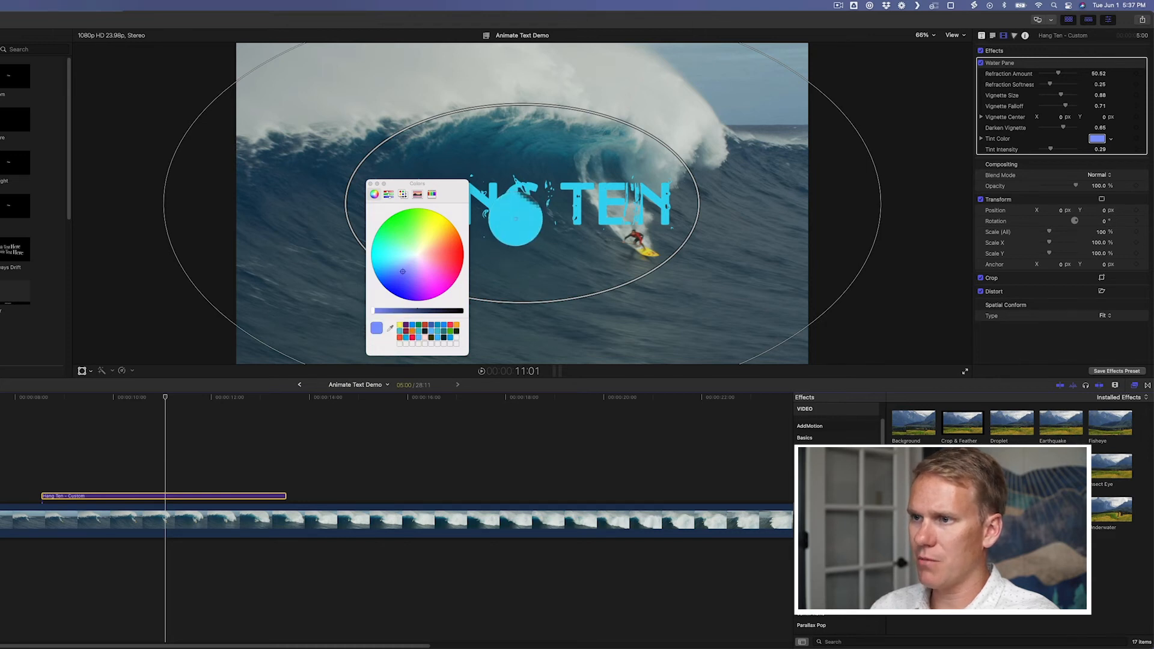
click(516, 222)
drag(399, 311, 408, 313)
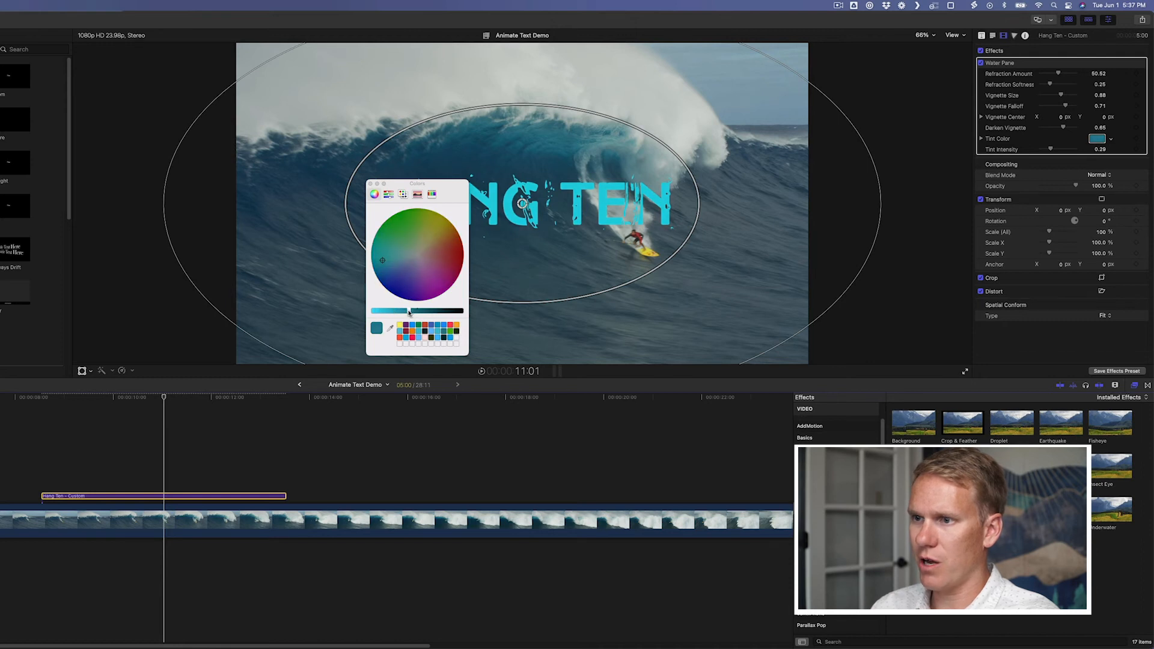
click(370, 184)
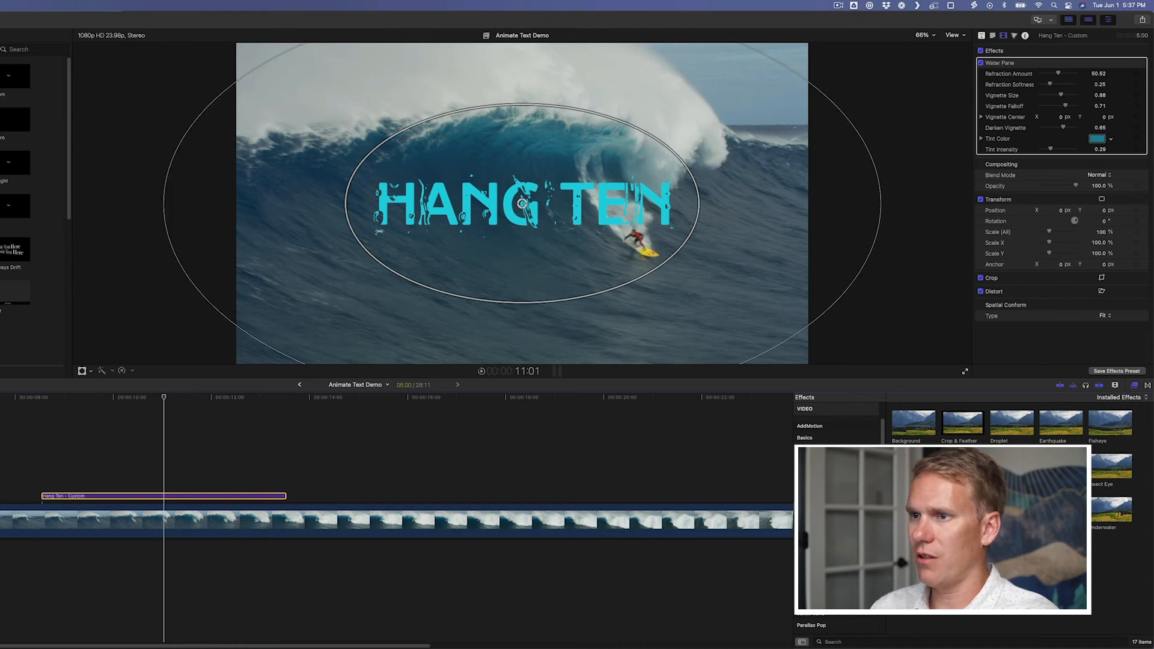
- Shrink the Water Pane vignette rings to about Vignette Size 1.31 and Falloff 0.39, and play back the title
drag(694, 184, 563, 195)
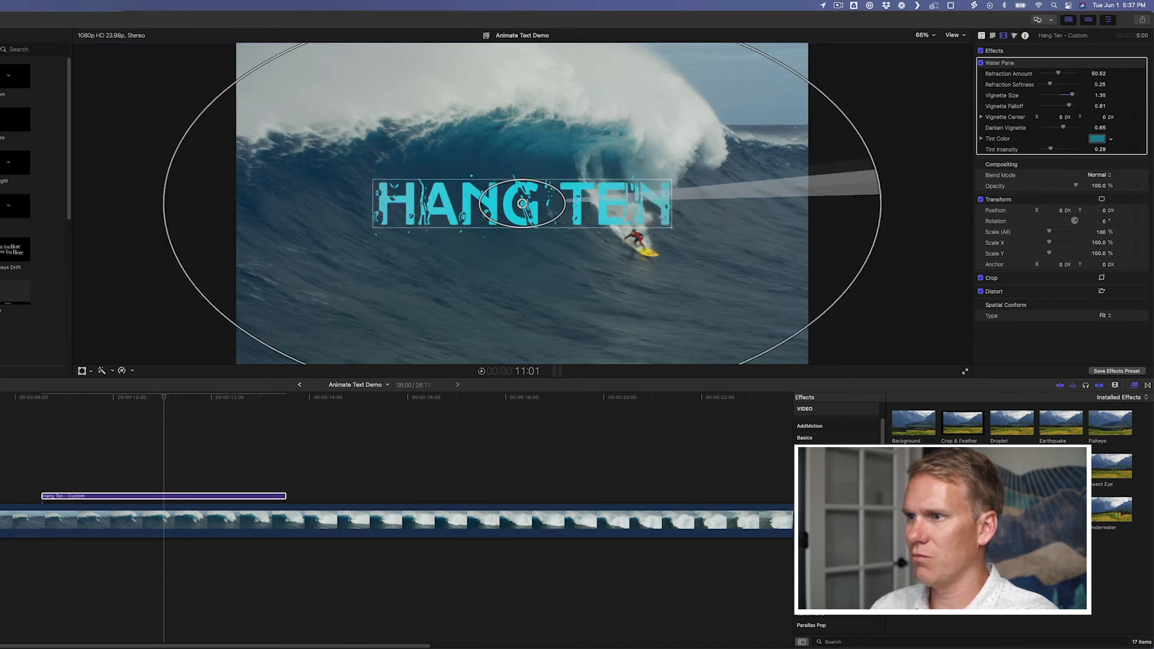
drag(871, 158, 715, 181)
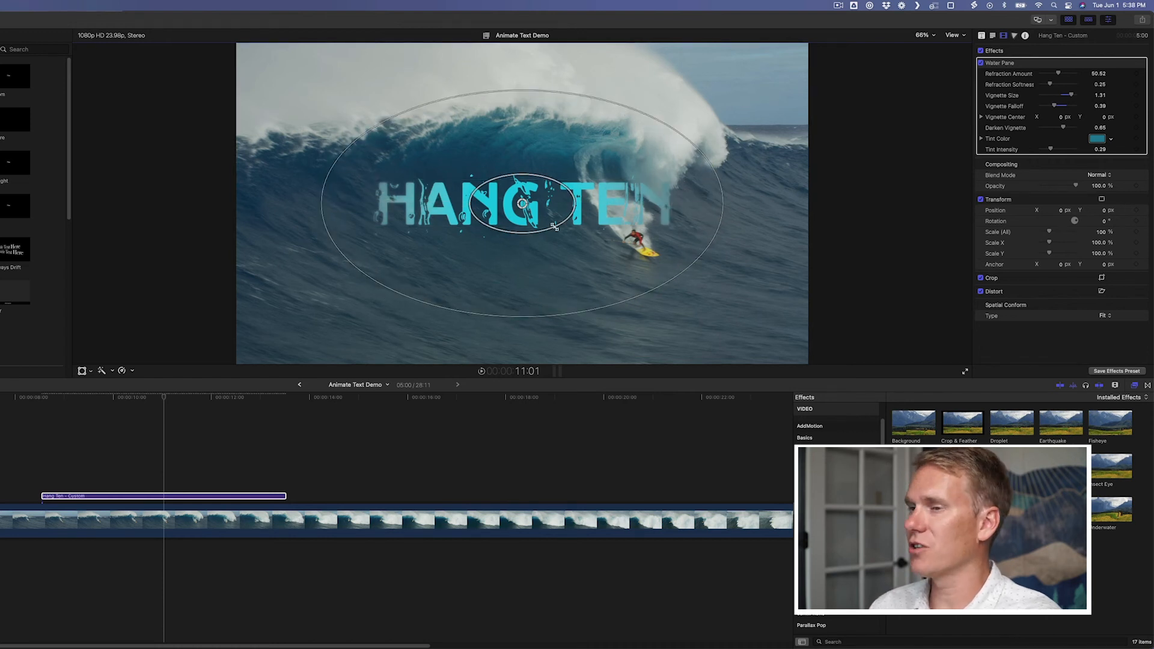
key(space)
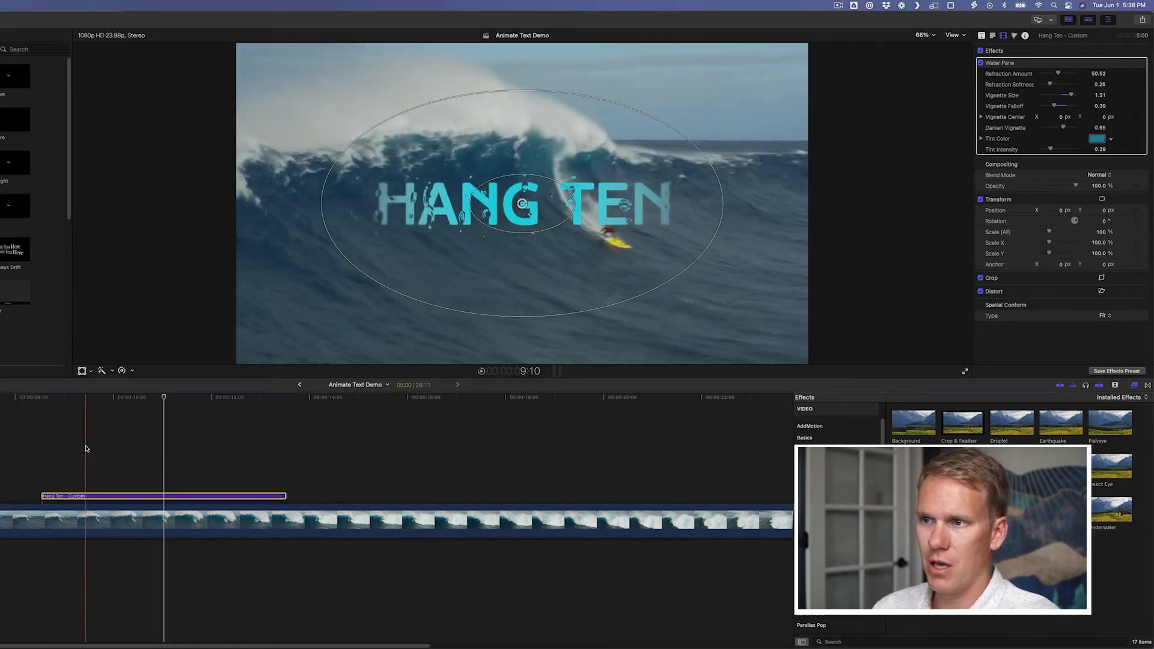
click(35, 450)
key(space)
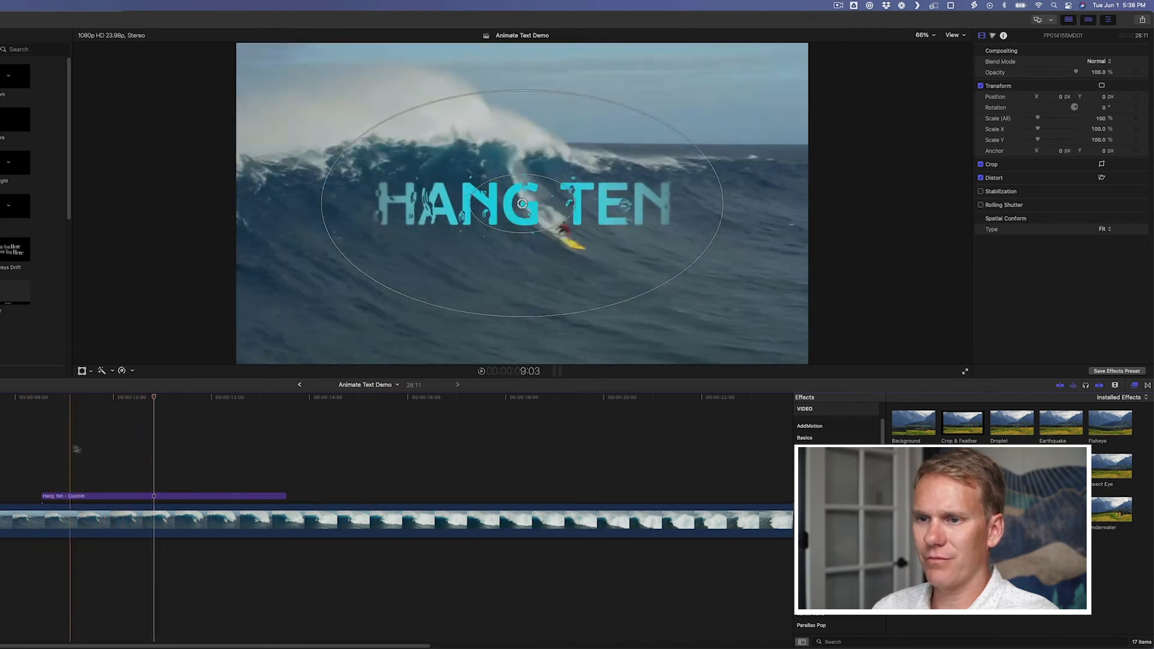
- Keyframe the Hang Ten title's Opacity from 0% at 8:13 to 100% at 9:09, and play back the fade-in
click(45, 496)
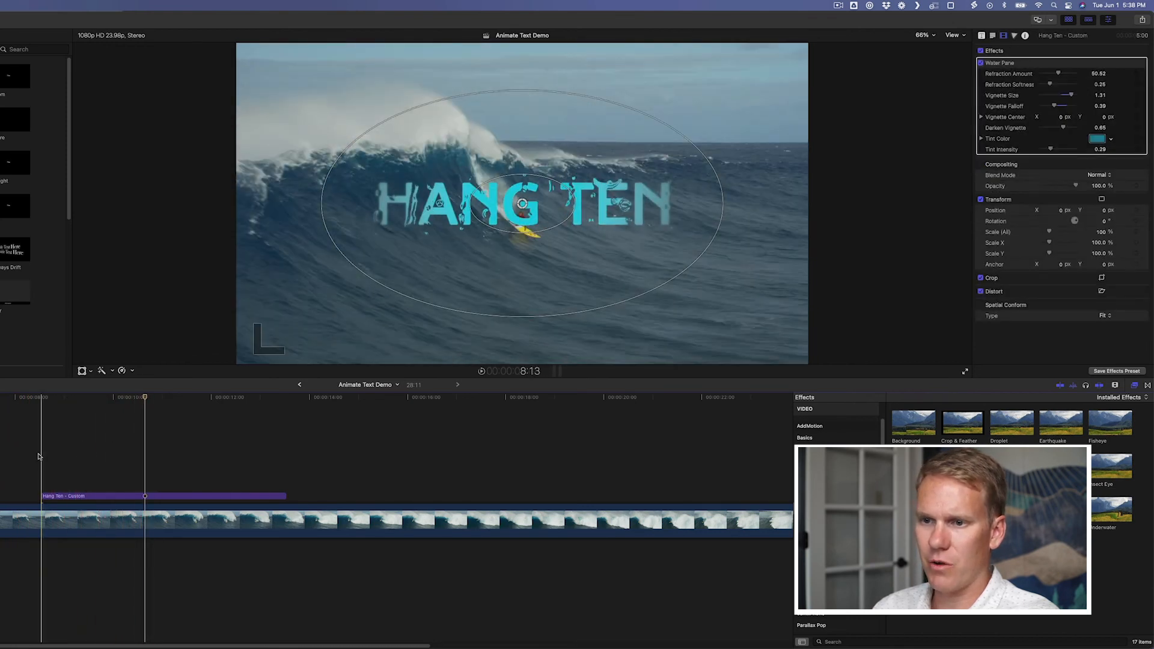
click(55, 498)
key(l)
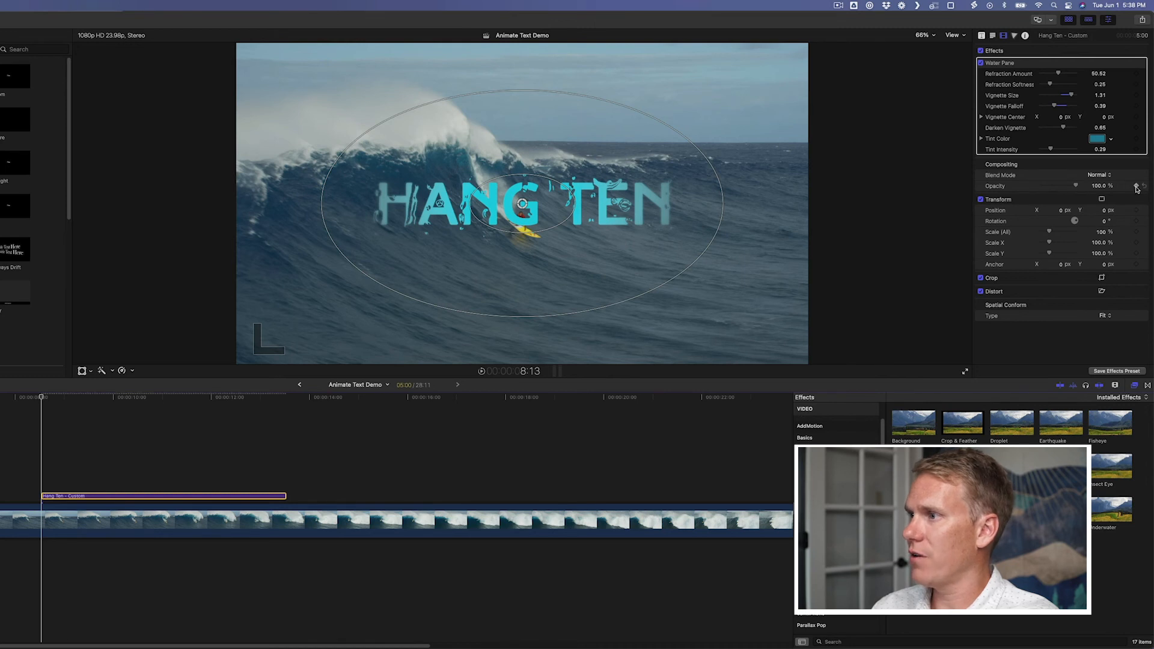
drag(1076, 187, 1003, 190)
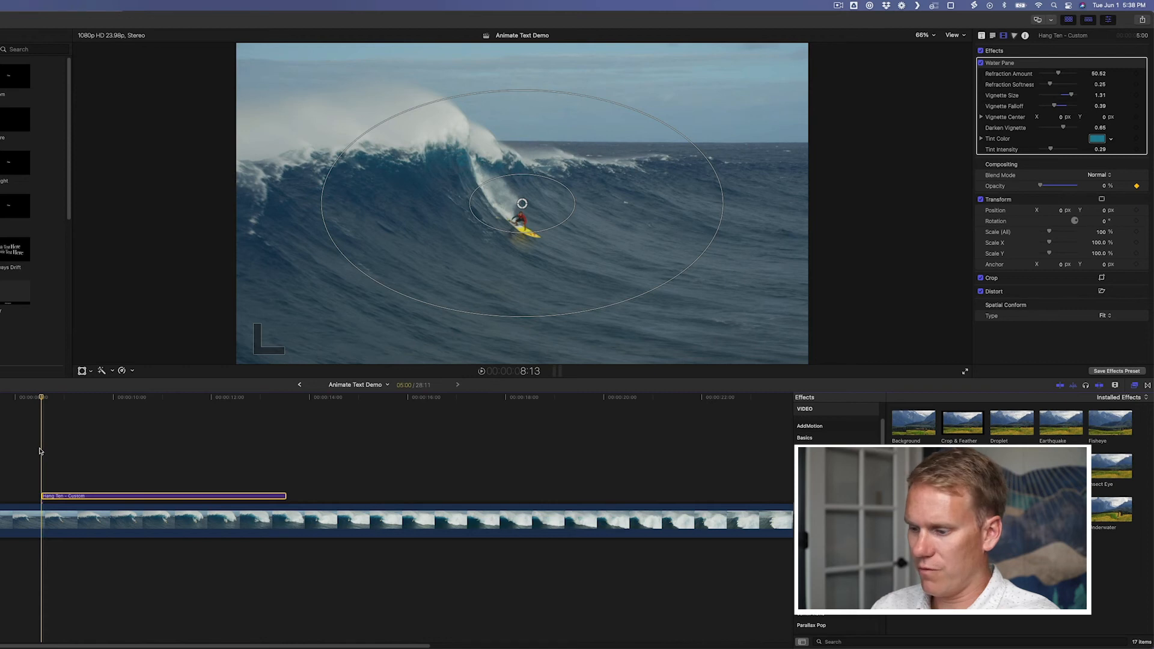
key(space)
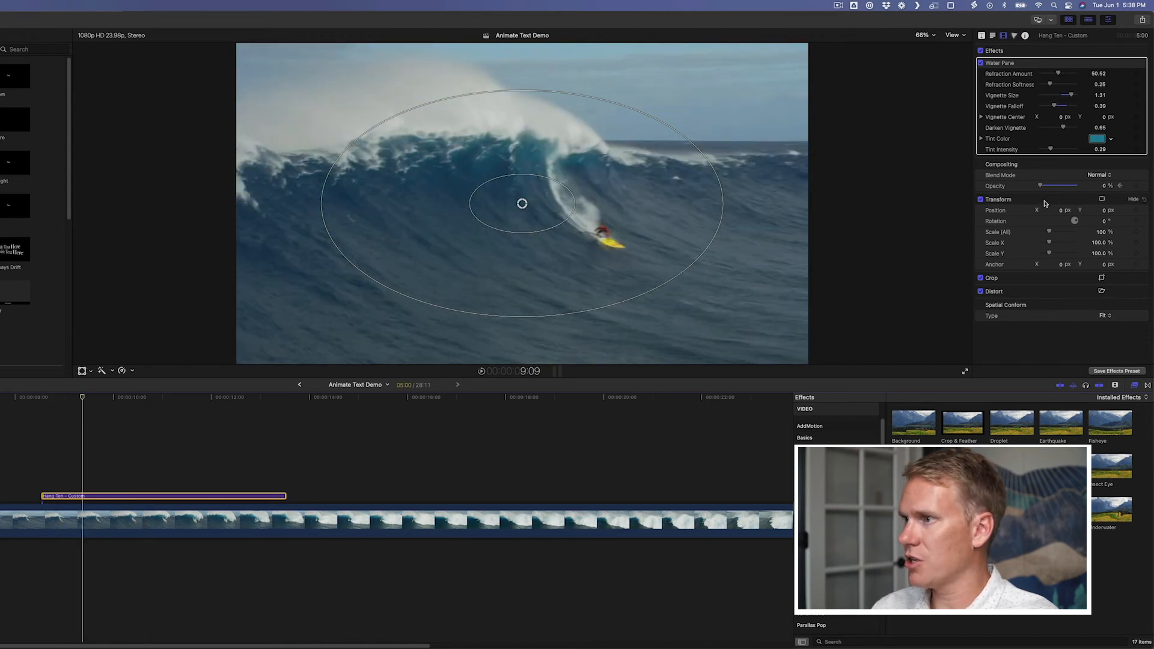
mouse_move(1045, 187)
mouse_down()
mouse_move(1090, 188)
mouse_move(1053, 188)
mouse_up()
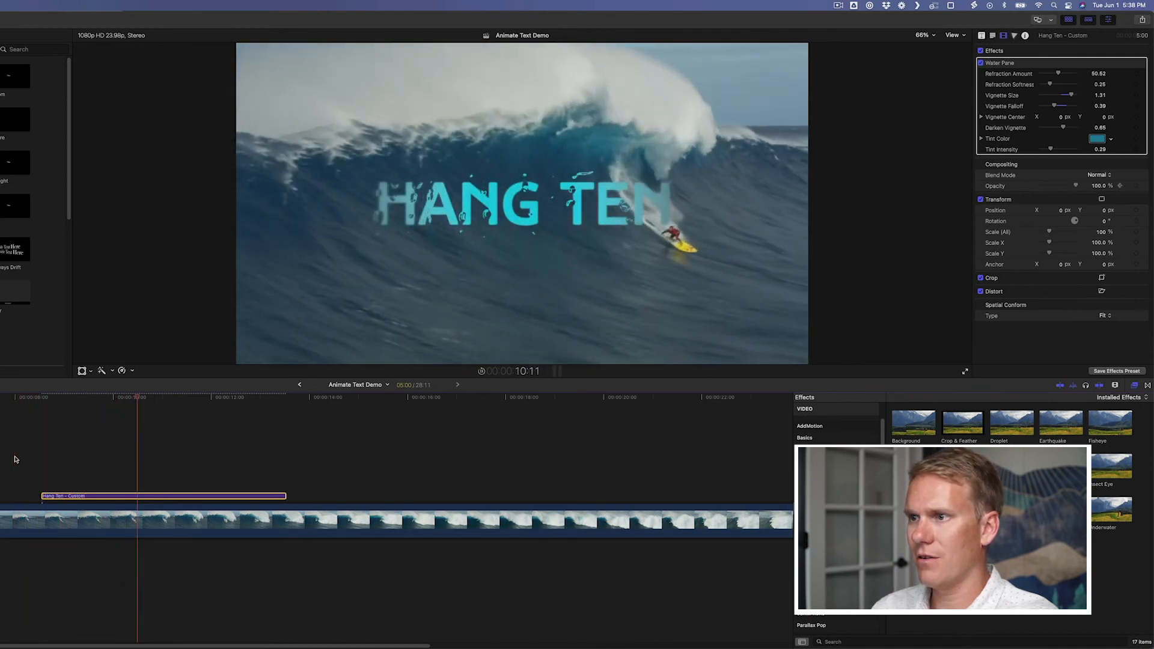
key(space)
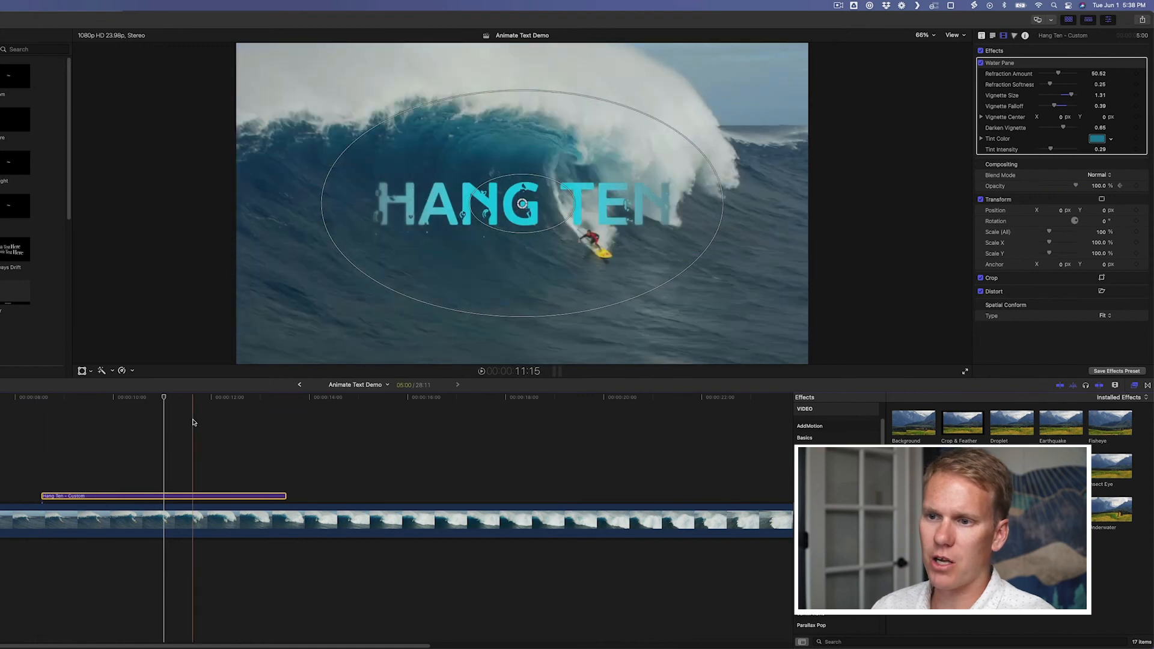
click(156, 431)
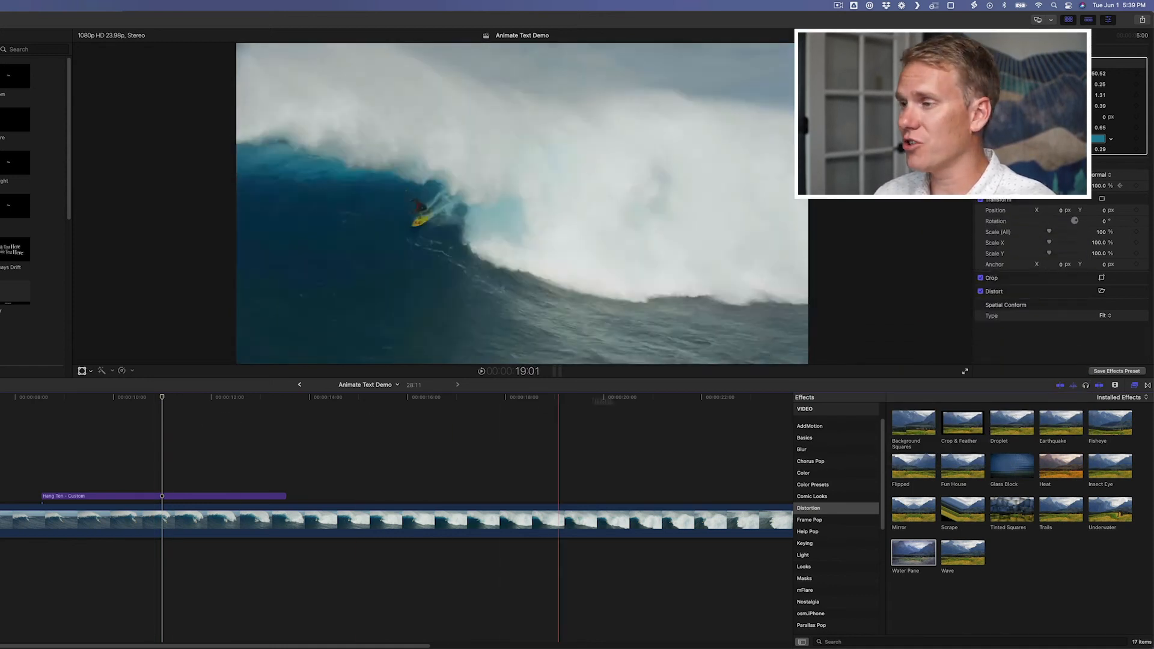
- Apply the Diagonal transition from the Wipes category to both ends of the Hang Ten title, and play it back
click(1147, 386)
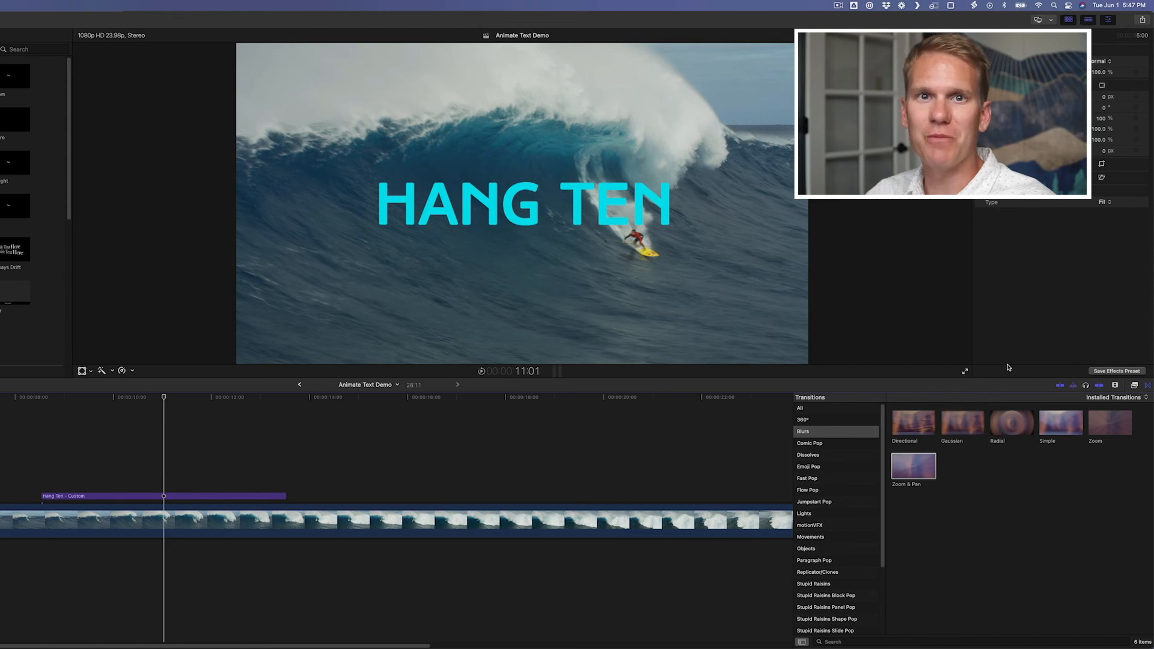
scroll(845, 452, down, 5)
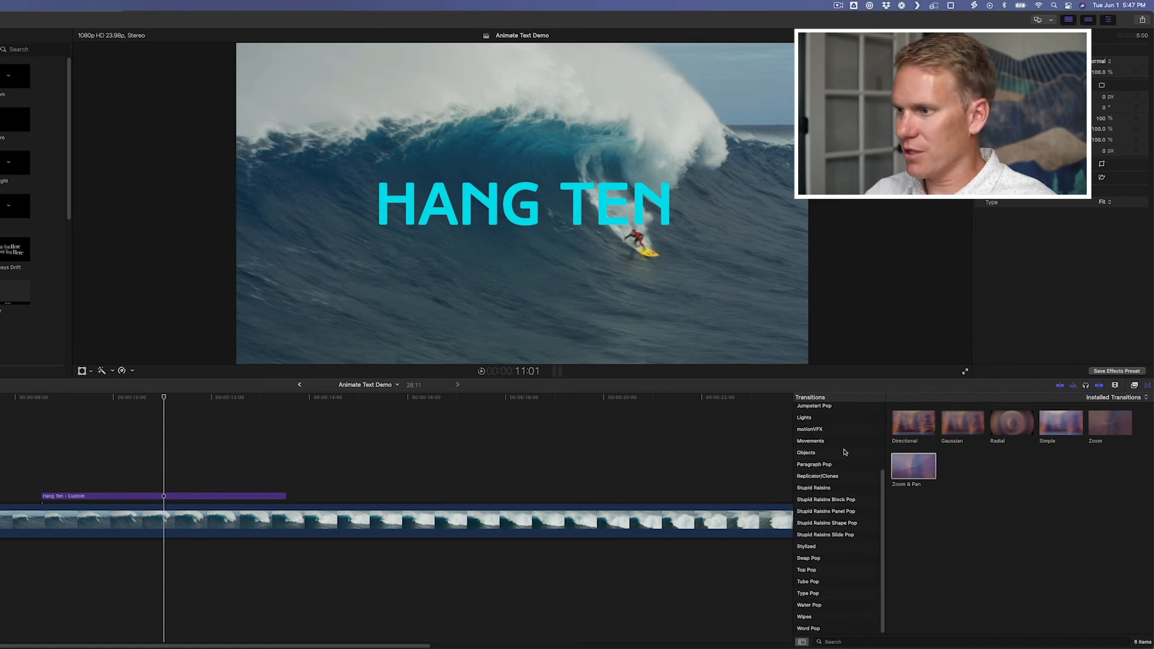
click(826, 617)
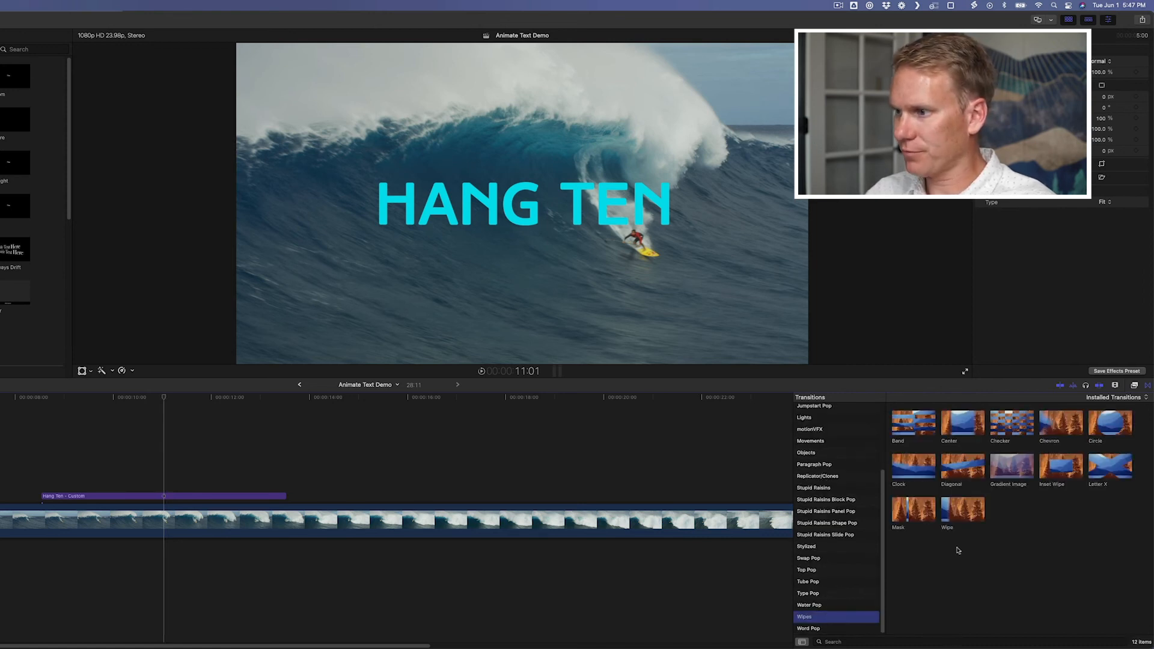
drag(969, 466, 177, 496)
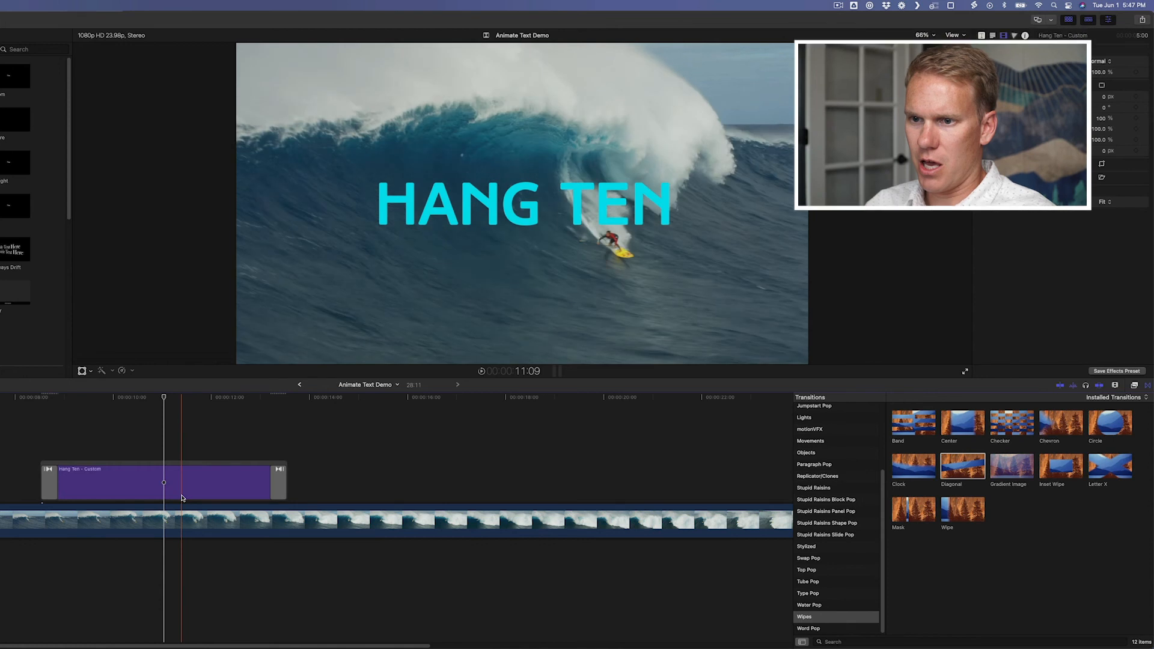
key(super+4)
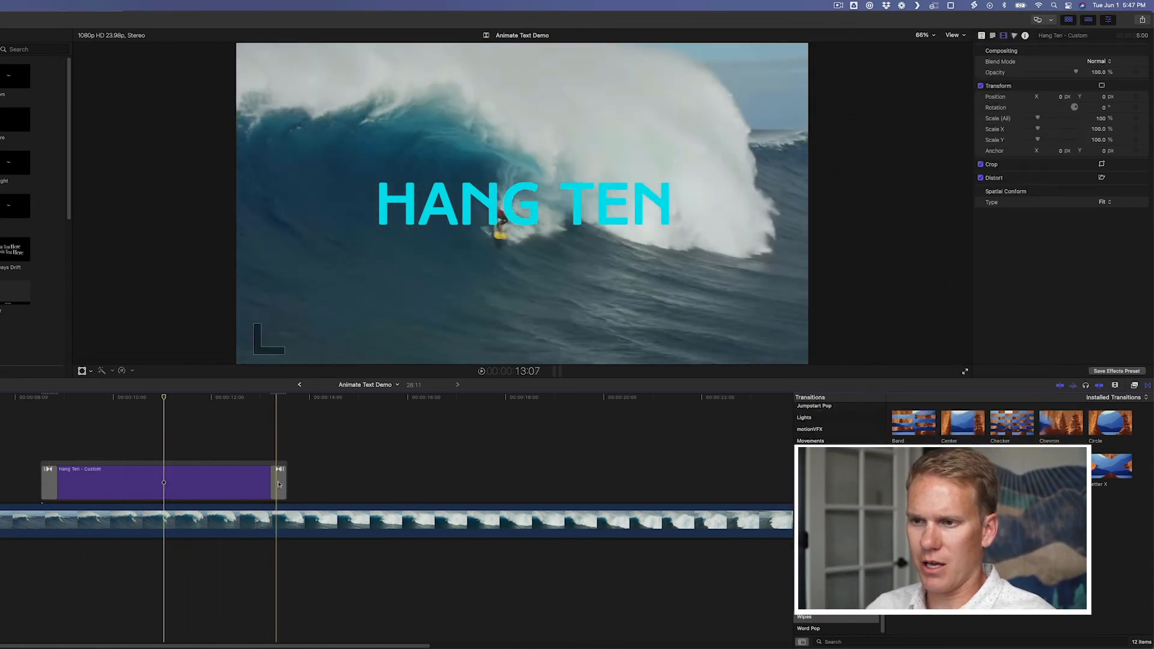
click(164, 521)
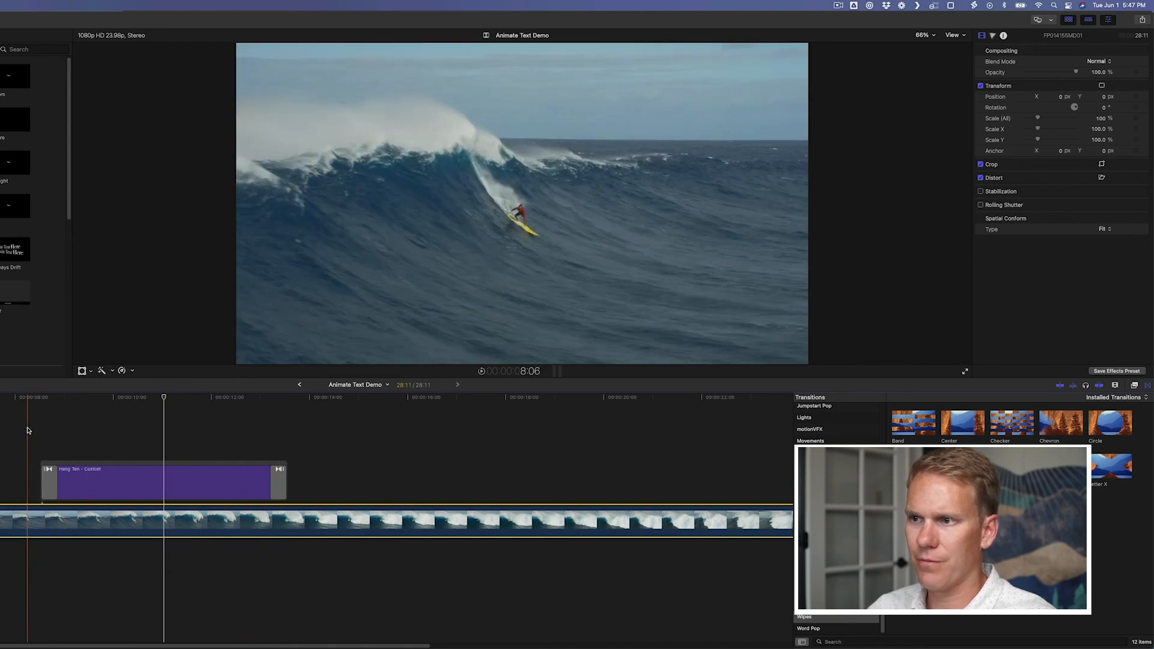
key(space)
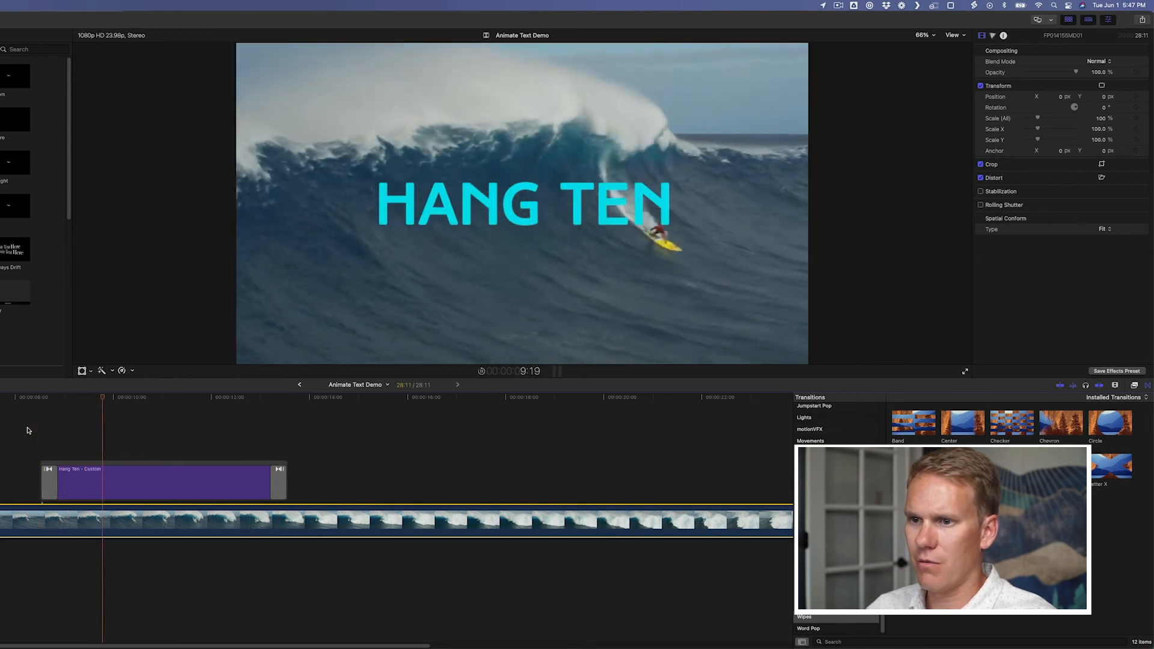
key(space)
click(50, 434)
- Lengthen the title's opening Diagonal transition to 2:07 and its closing one to 1:06, and play back both wipes
click(51, 484)
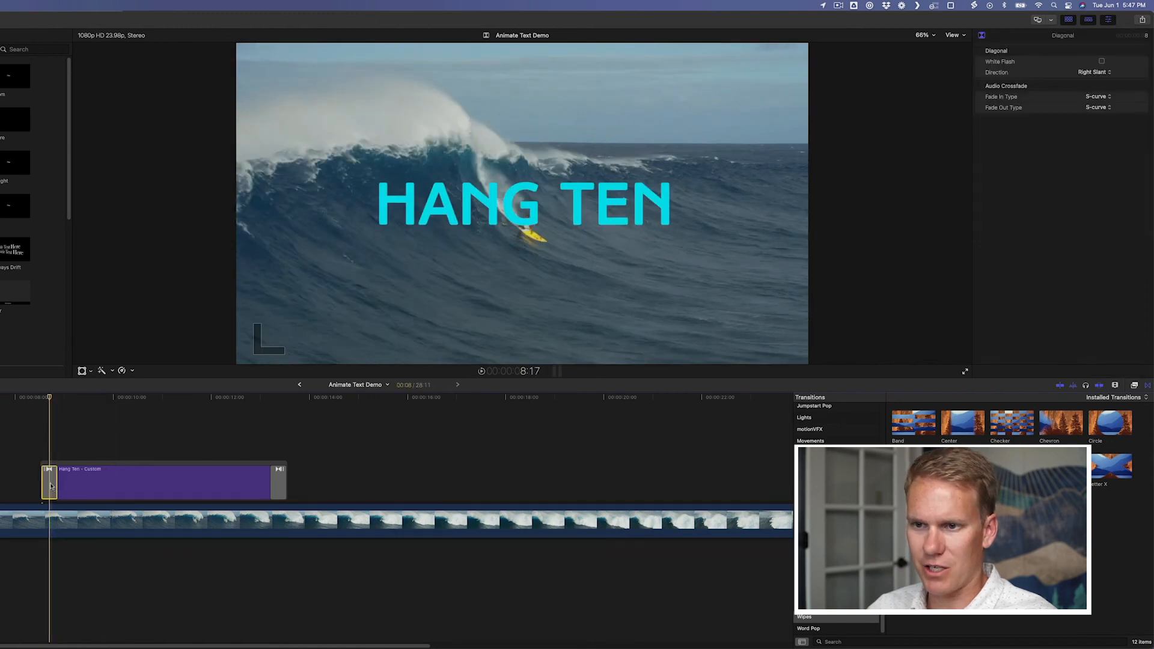
drag(57, 484, 117, 480)
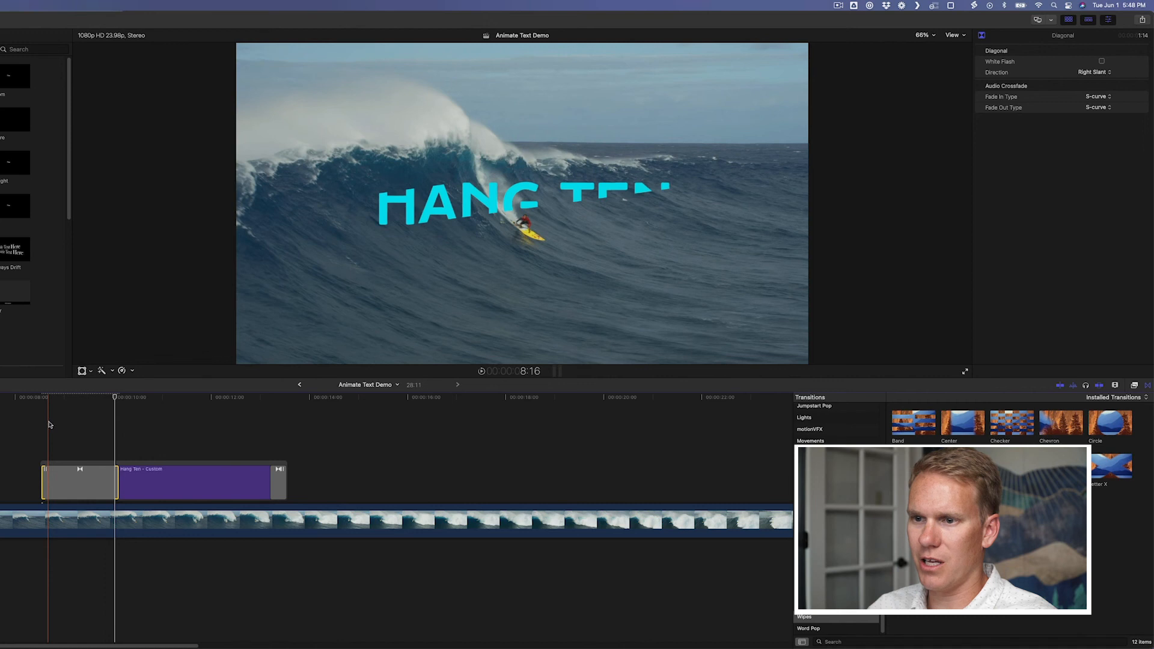
drag(118, 474, 153, 475)
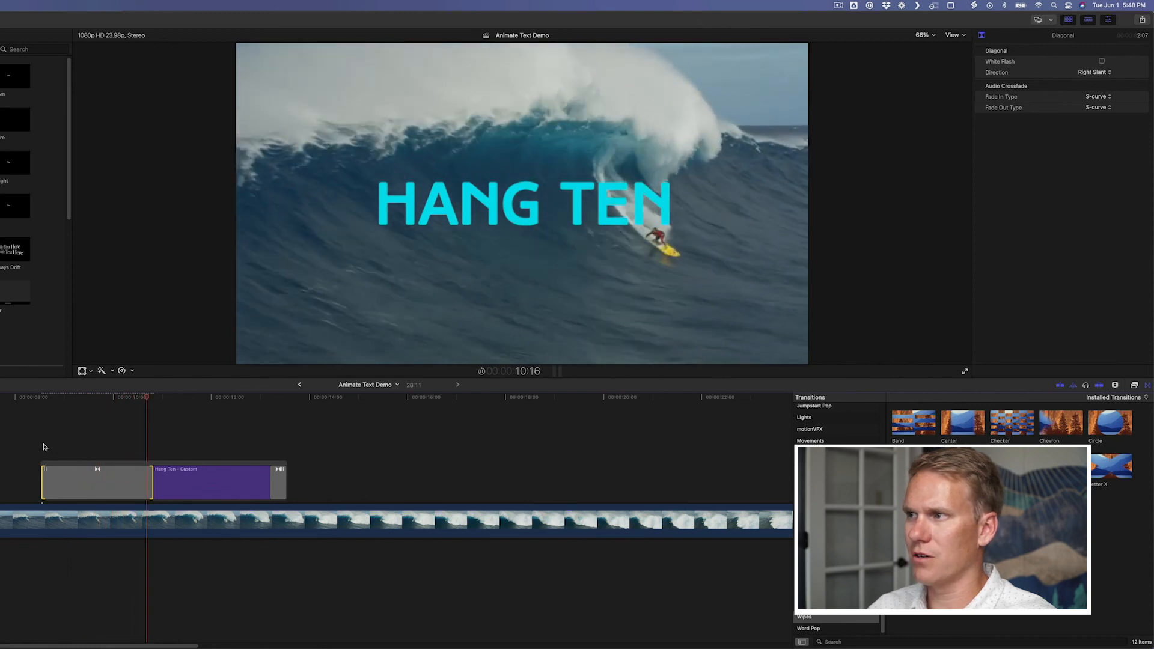
click(277, 482)
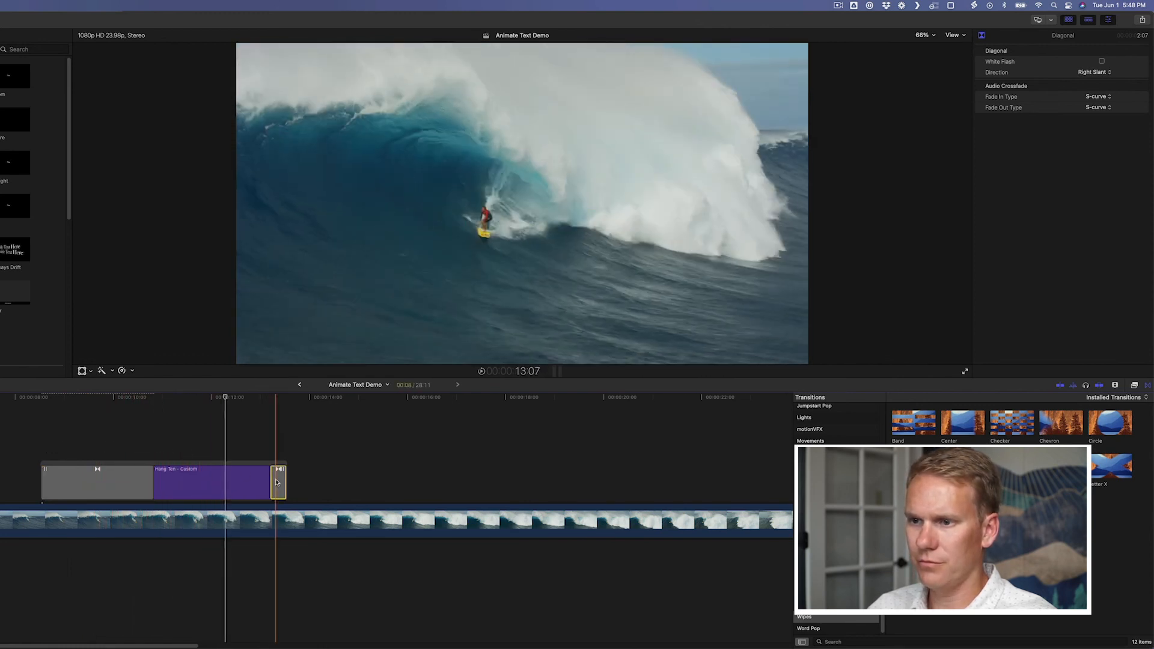
drag(272, 482, 222, 478)
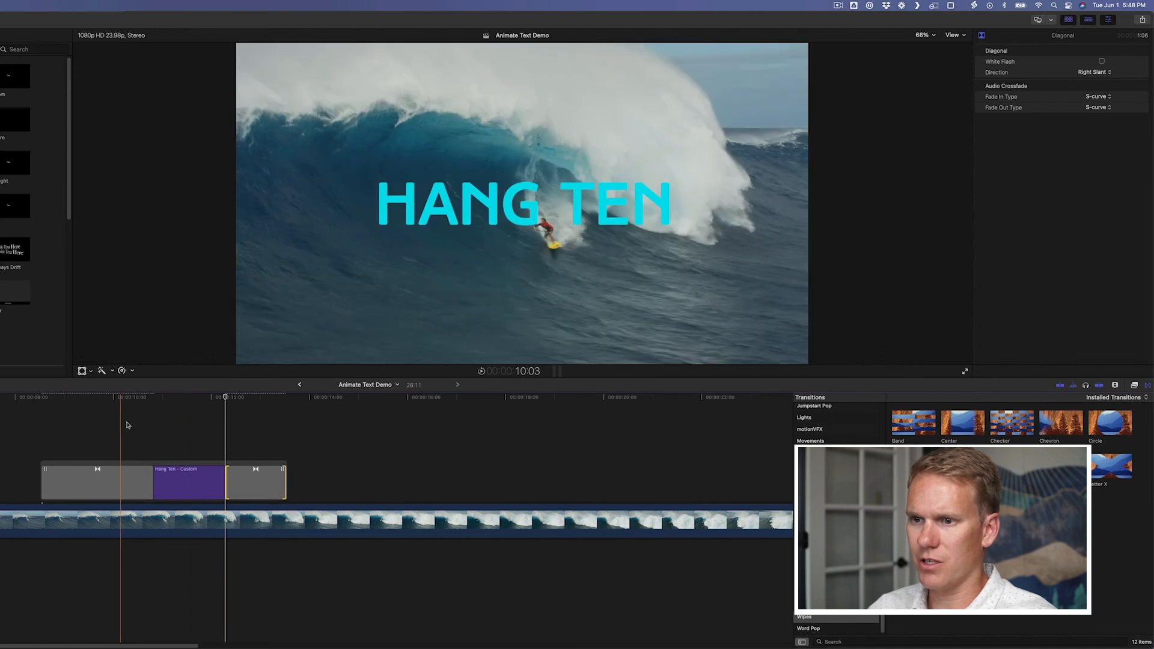
key(space)
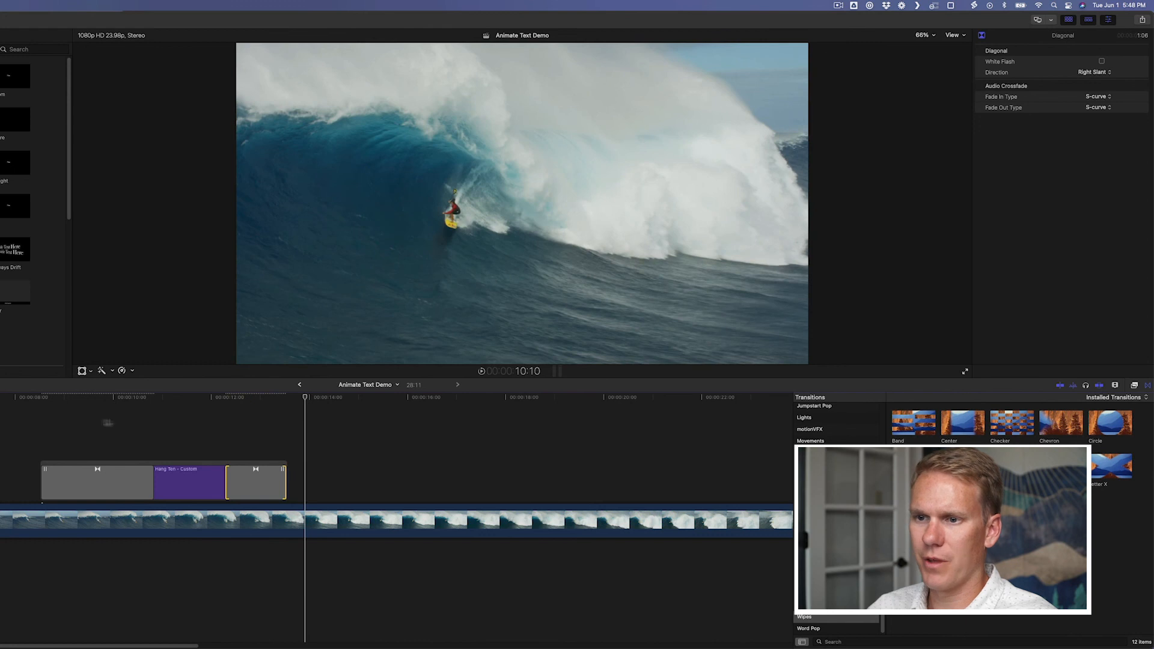
key(space)
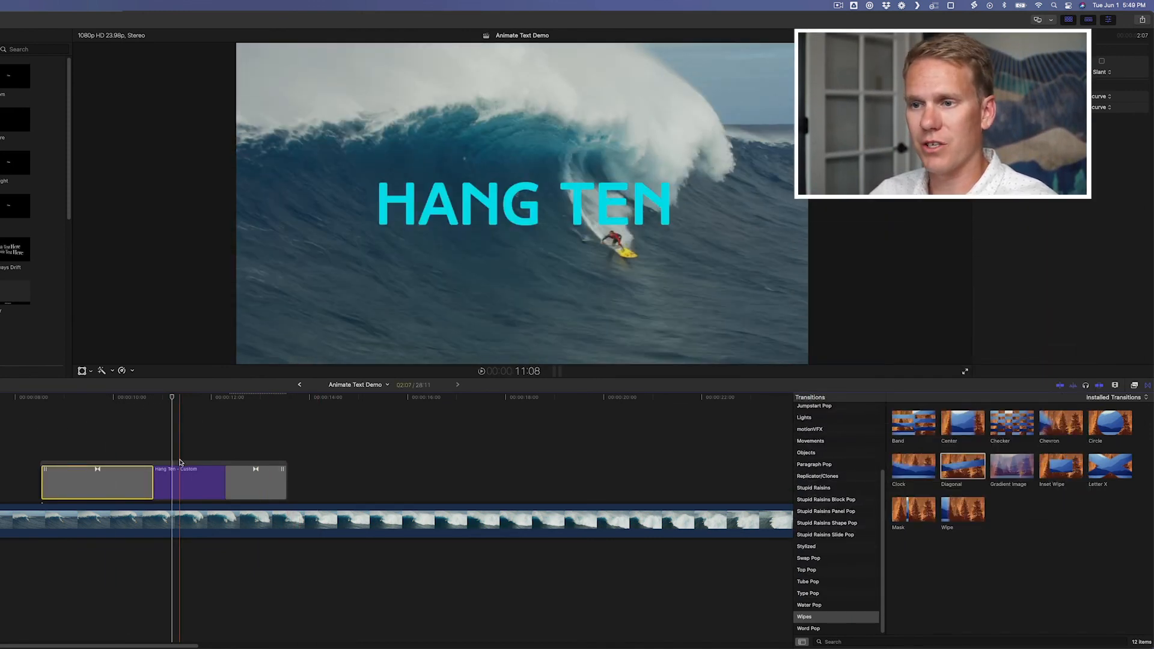
- Replace the title's two Diagonal transitions with the Ripple transition from the Movements category, and play it back
super+click(241, 481)
key(Delete)
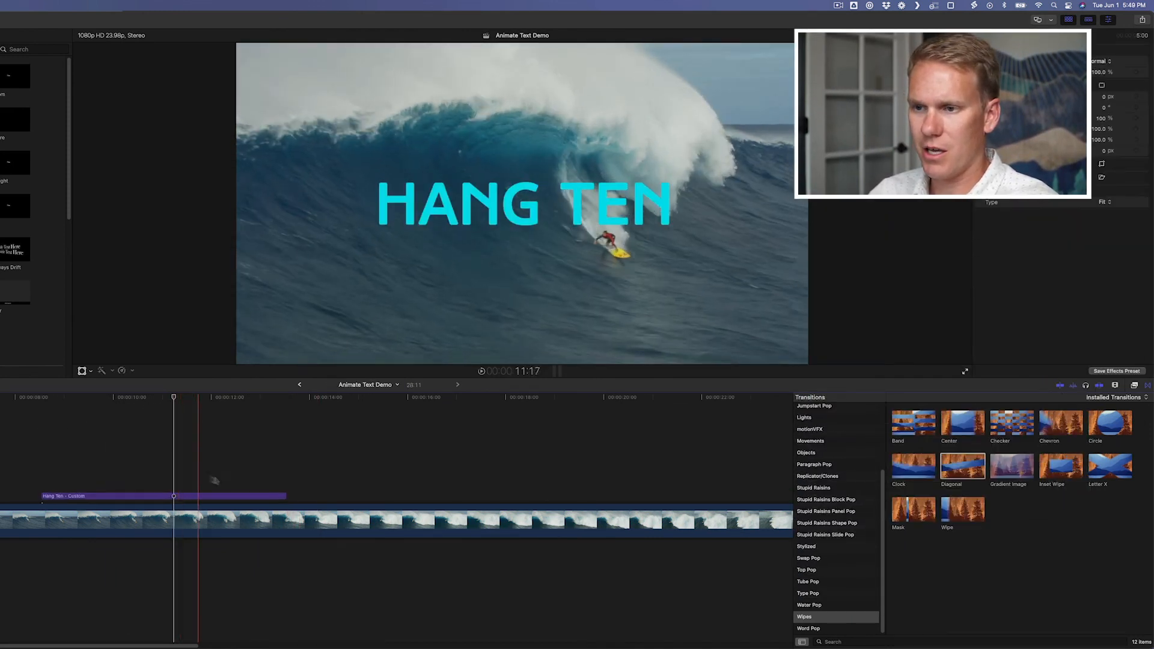
scroll(860, 583, up, 5)
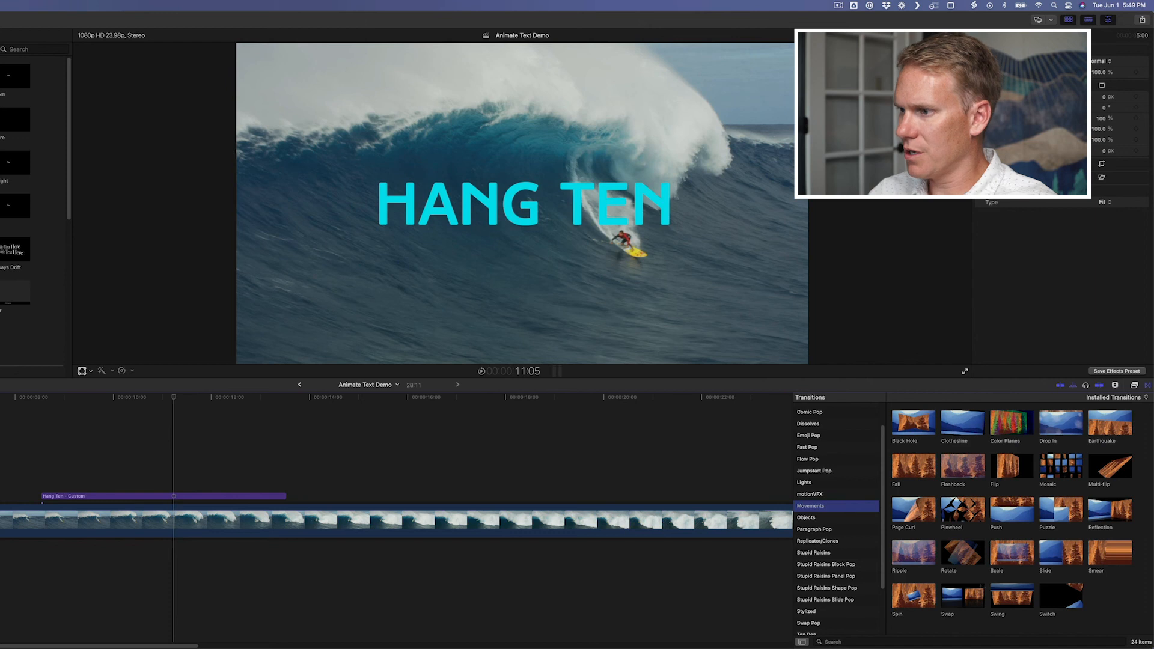
drag(911, 550, 178, 496)
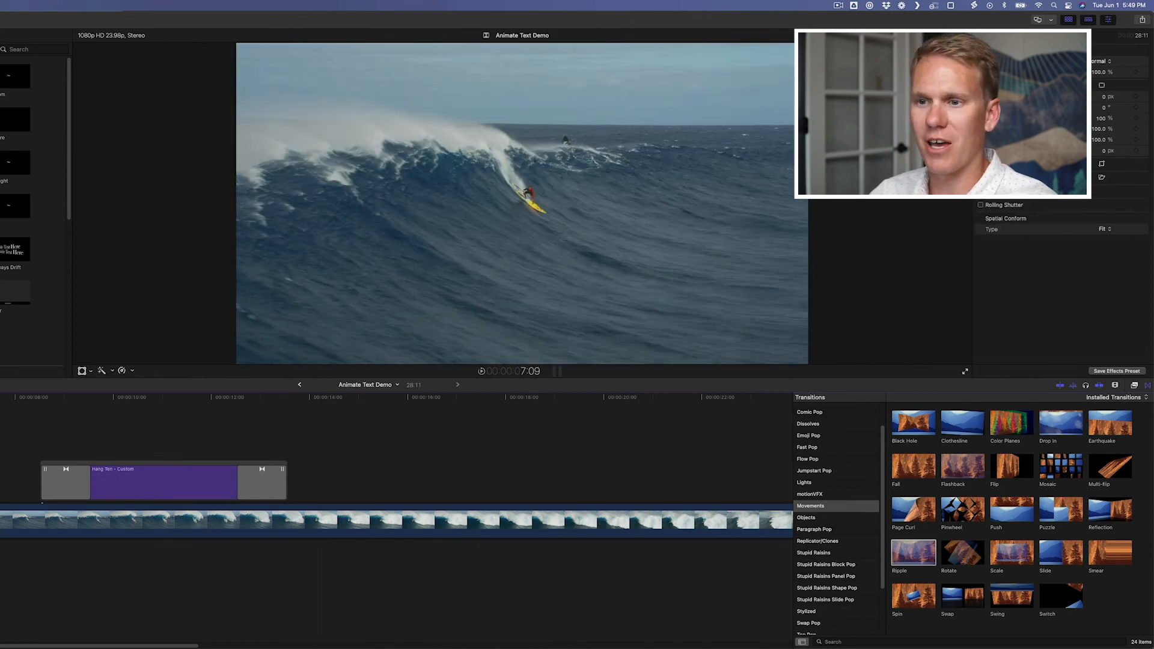
key(space)
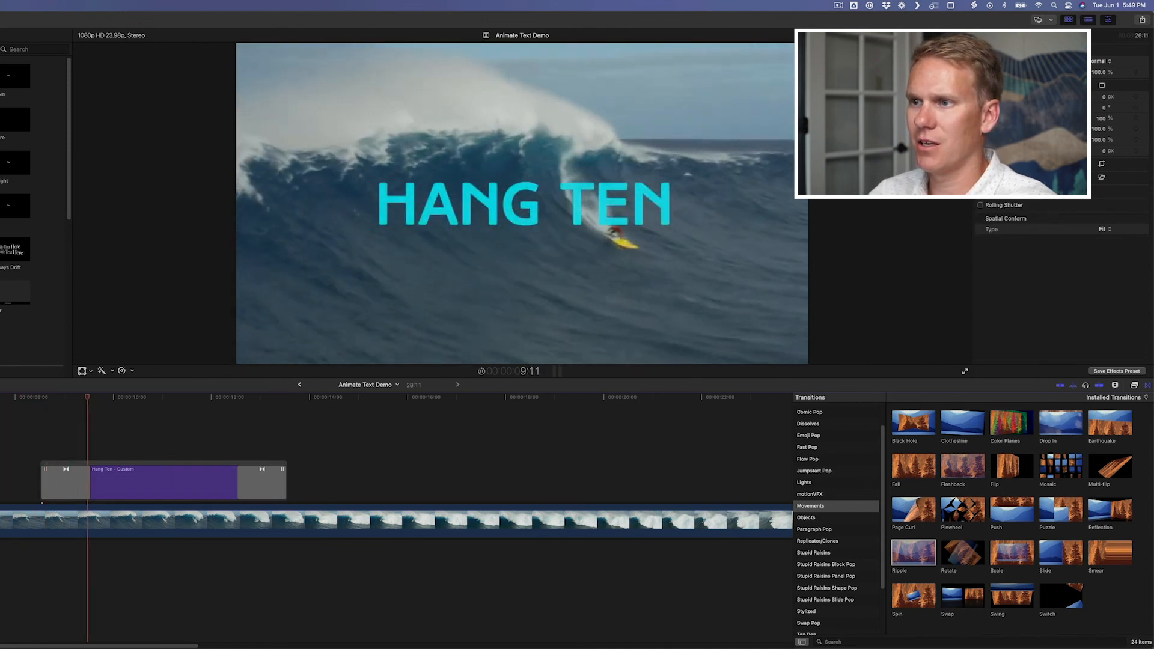
key(space)
- Step frame by frame through the opening Ripple transition from 8:16 to 9:04 to examine its effect on the title and footage
click(48, 419)
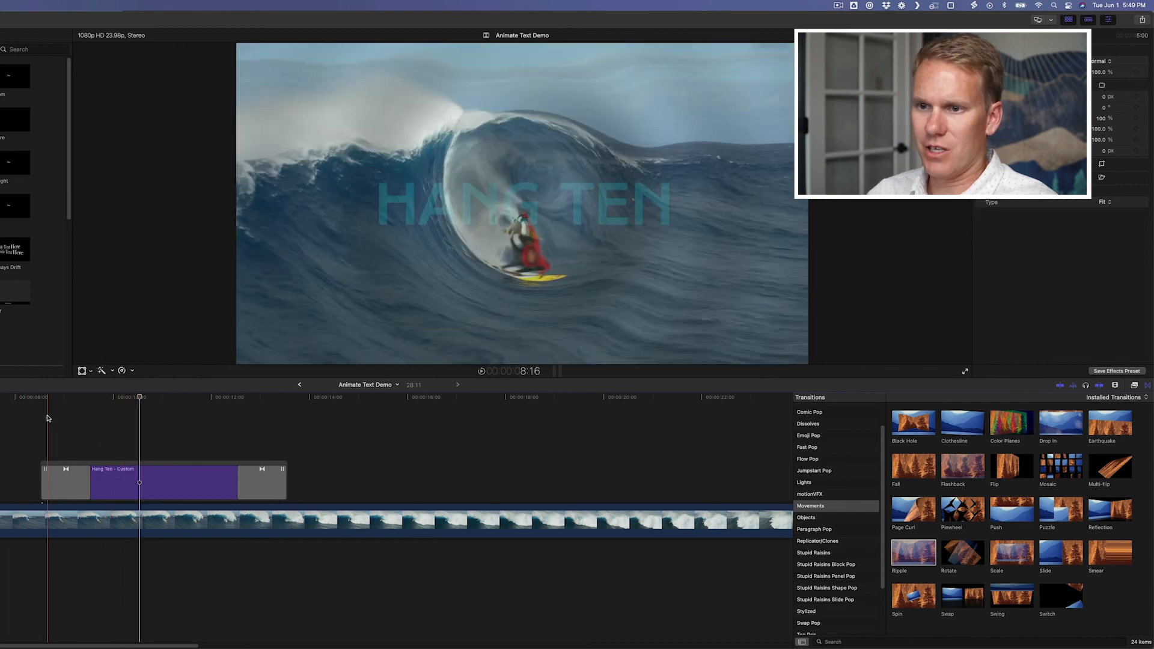
click(48, 418)
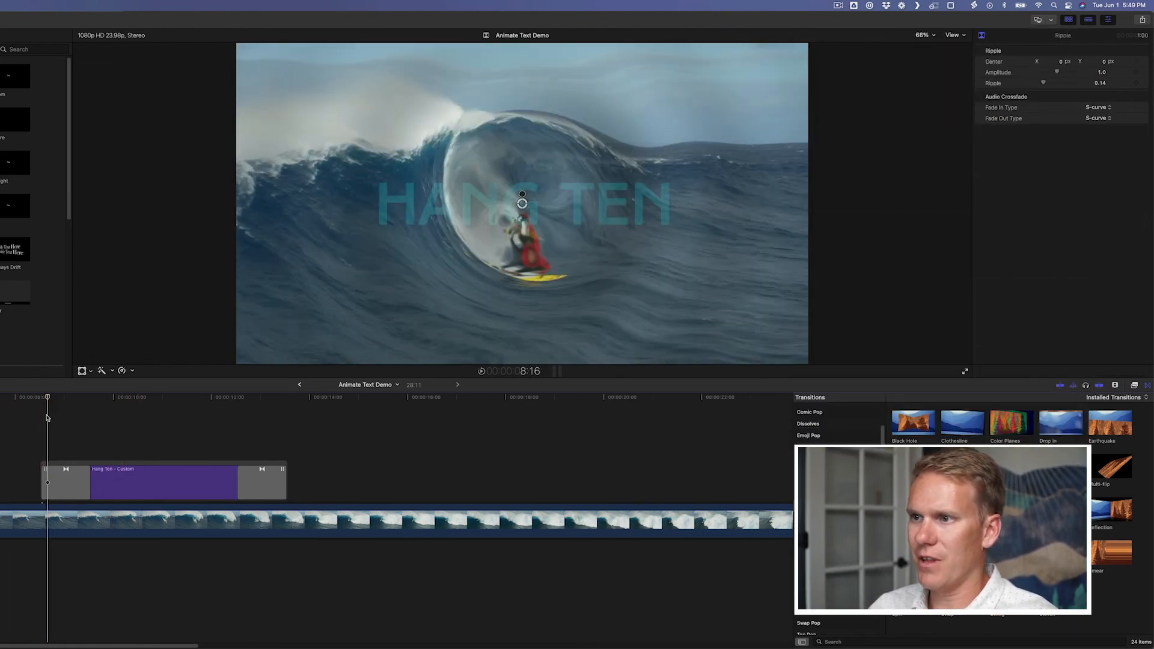
key(Right)
key(Right)
key(Right)
key(Right)
key(Right)
key(Right)
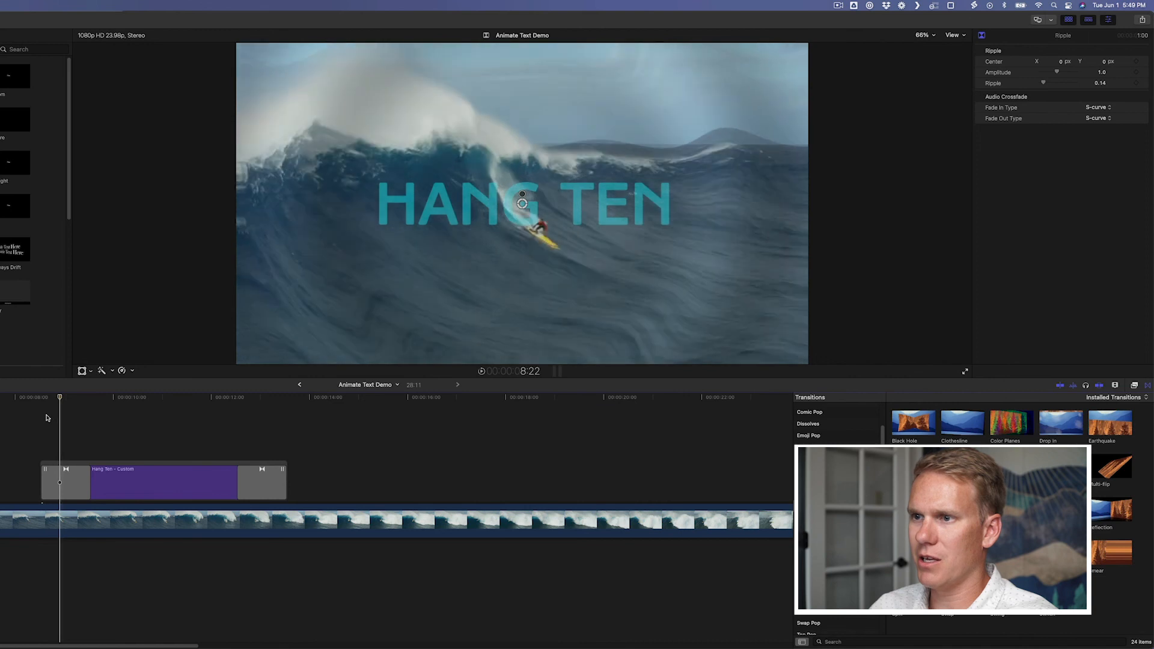
key(Right)
key(Right)
key(Right)
key(Right)
key(Right)
key(Right)
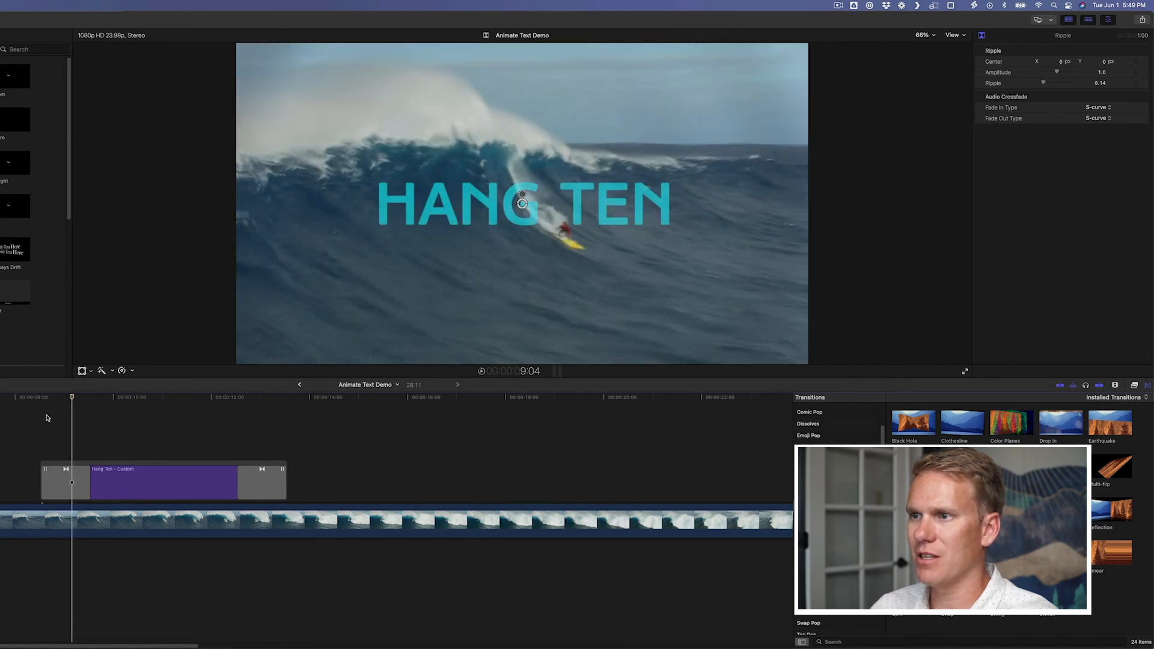
- Play back the title's opening and closing Ripple transitions, and inspect the closing transition's settings
click(41, 417)
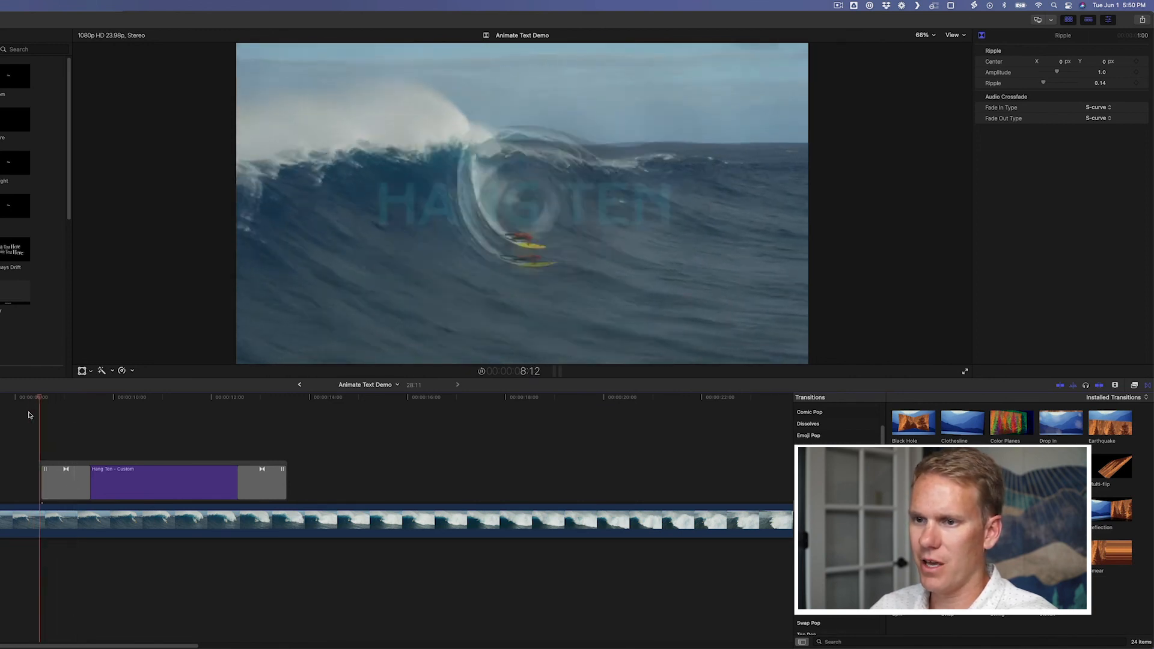
key(space)
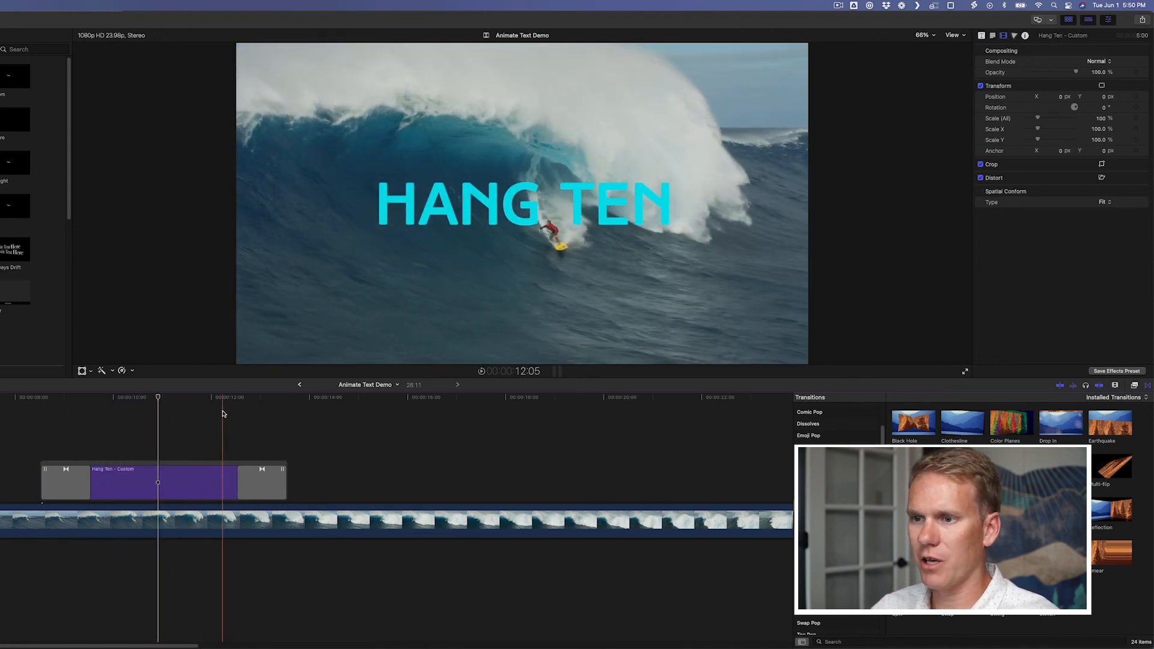
key(space)
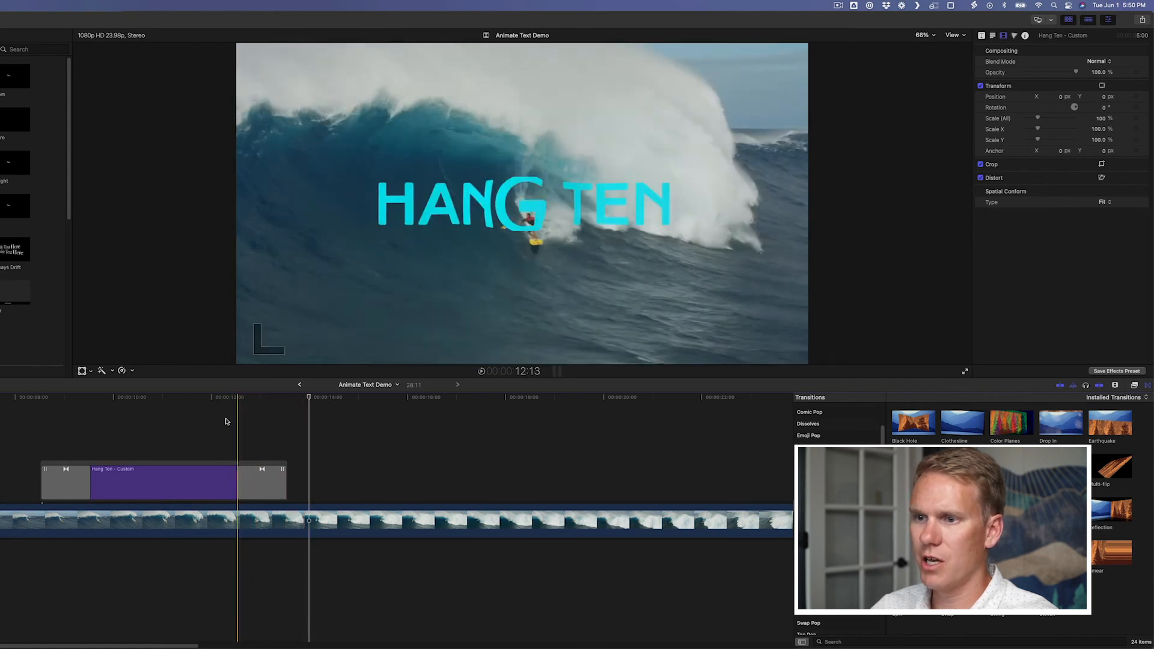
key(space)
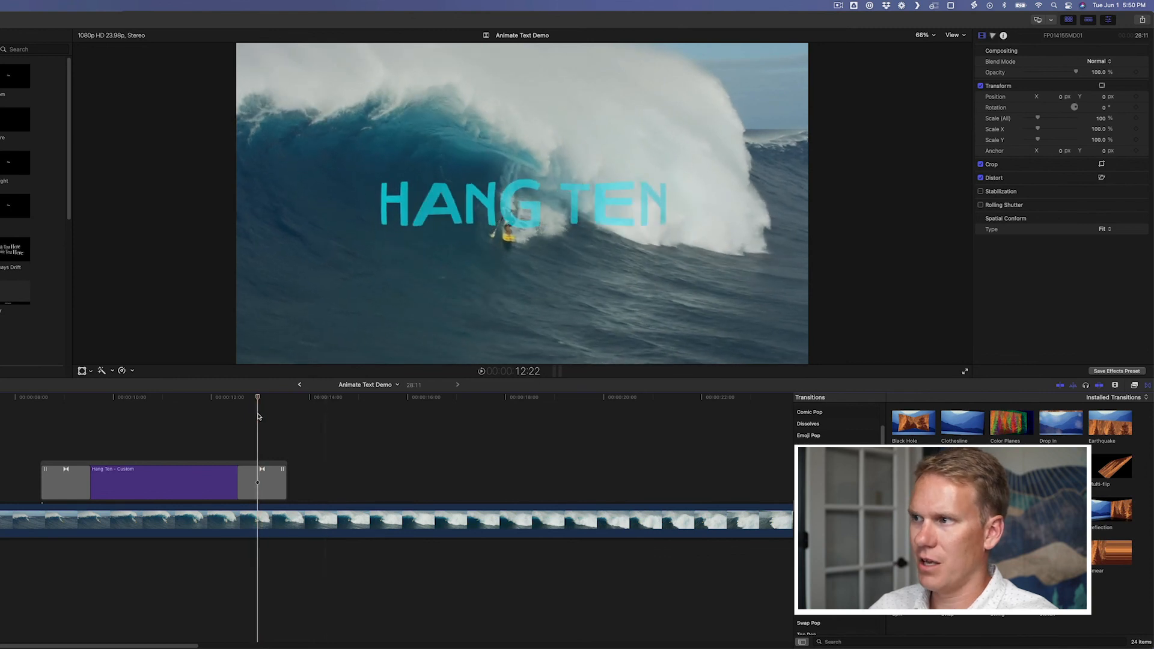
click(262, 487)
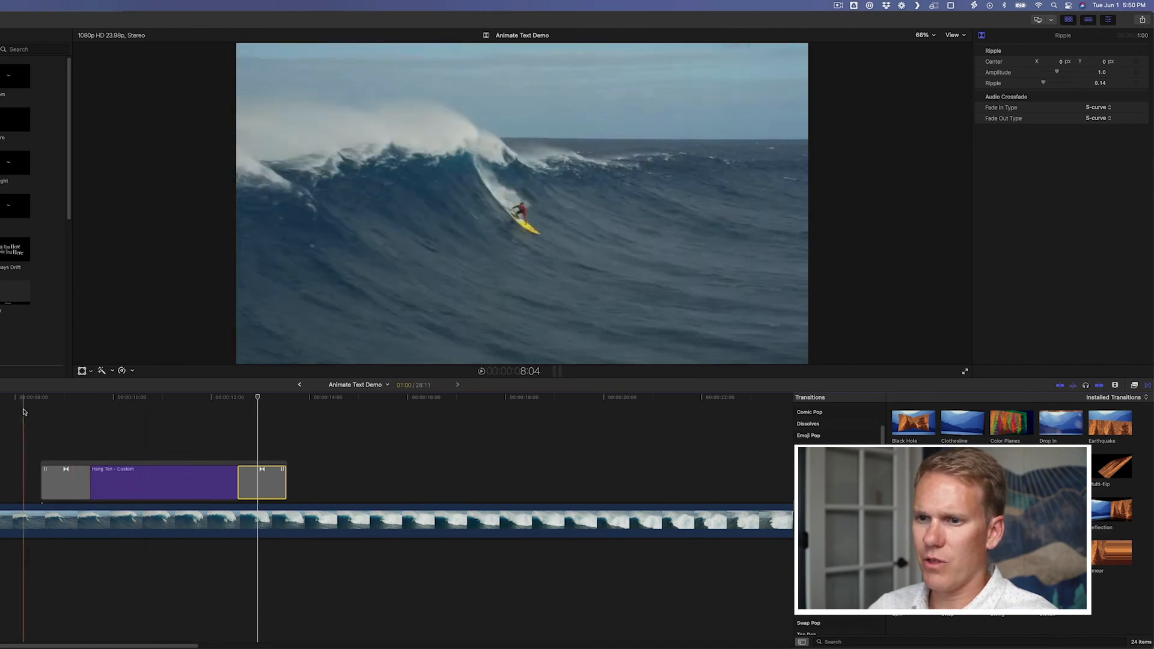
click(53, 409)
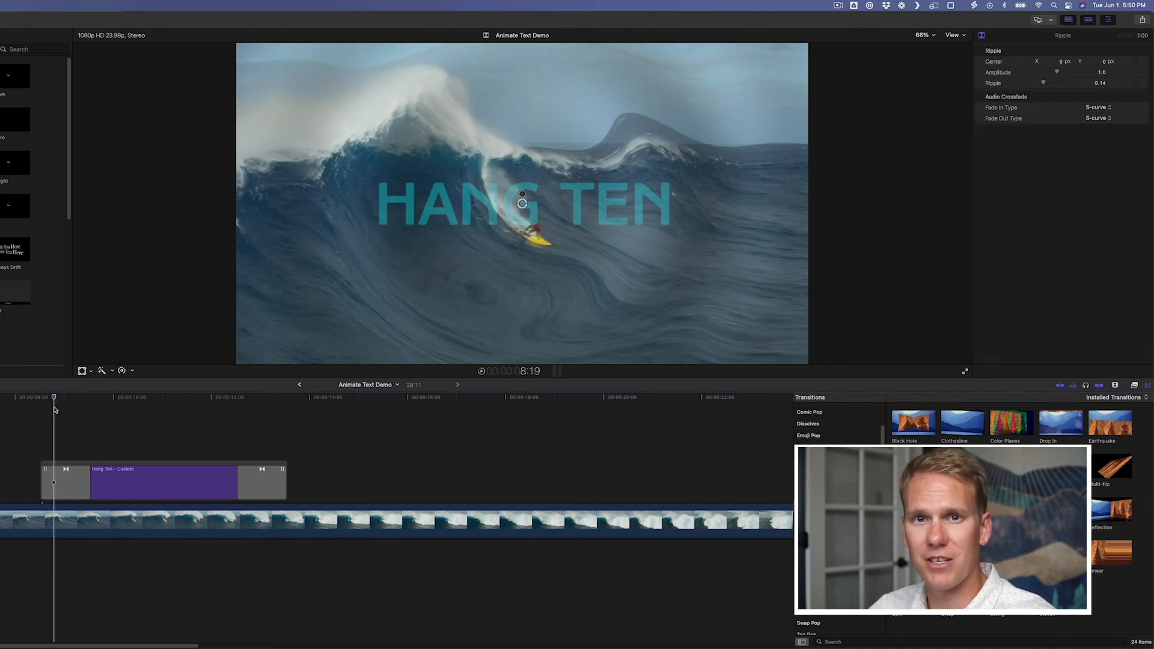